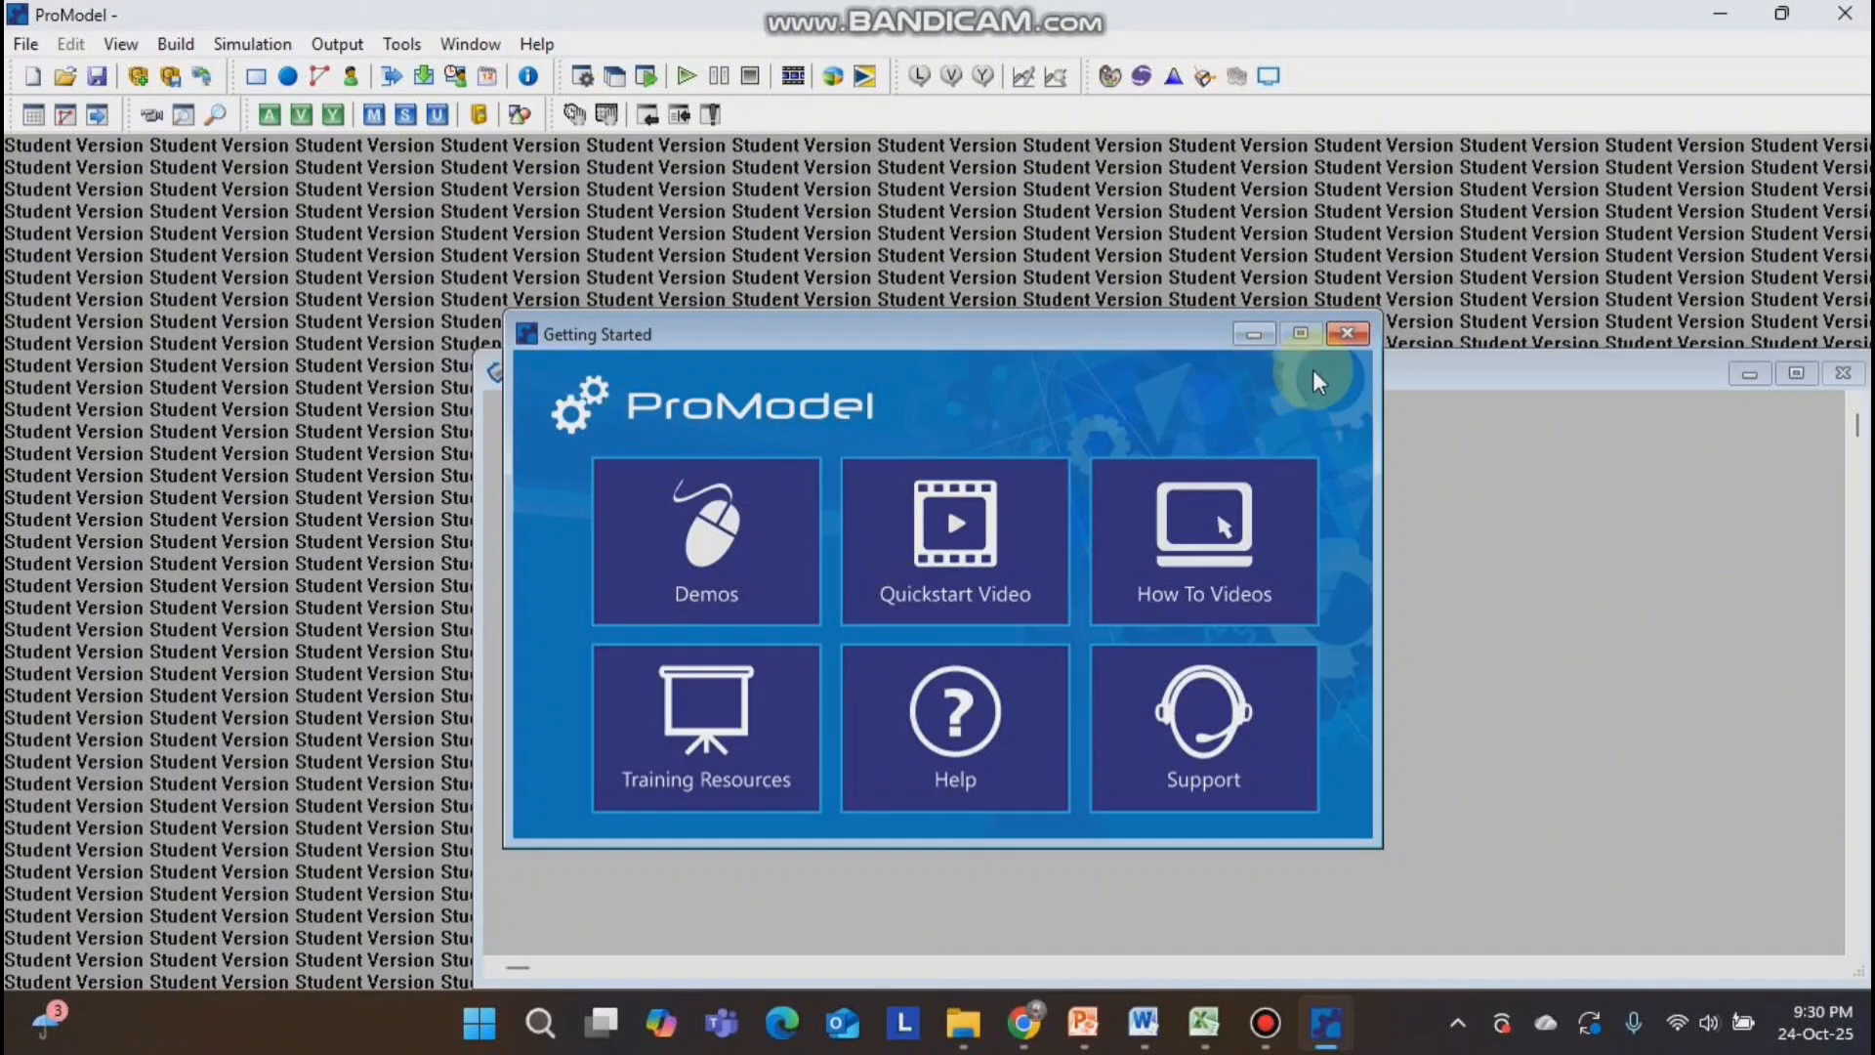
Open the Locations editor and place a trailer truck location near the upper-left corner of the layout.
left_click(1260, 338)
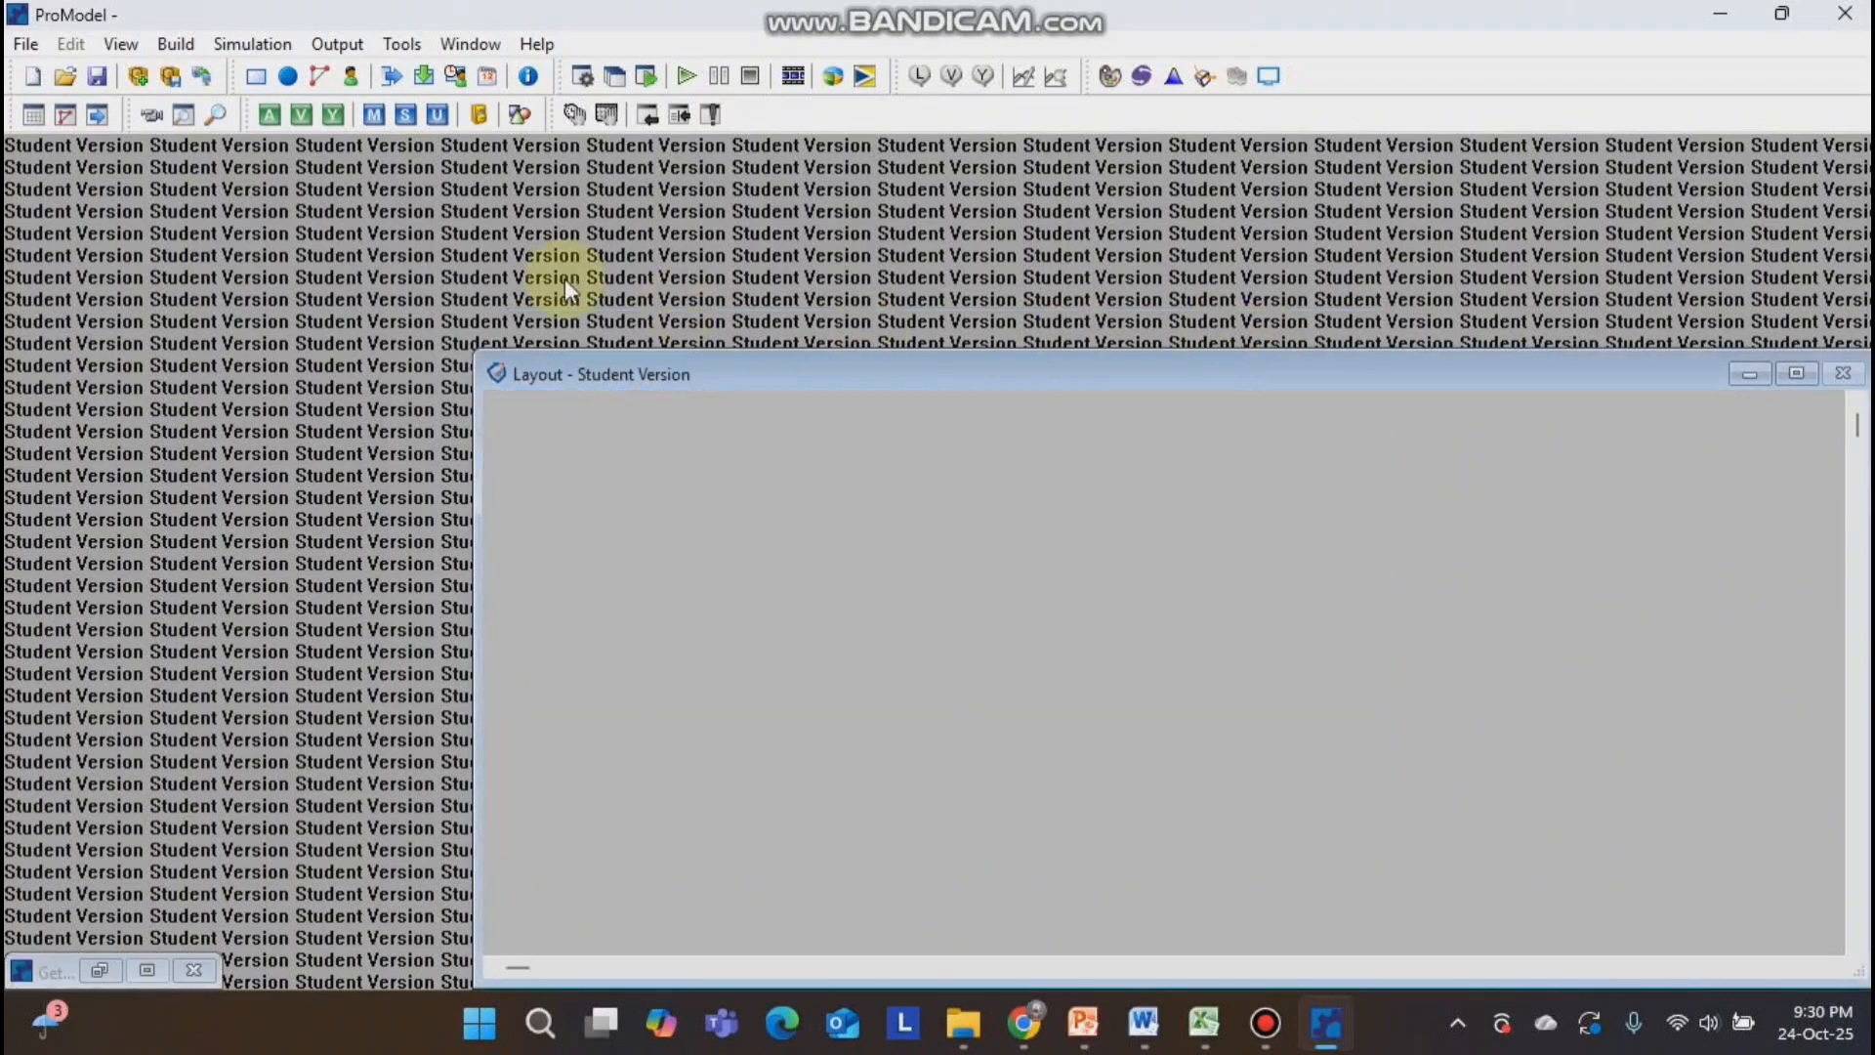
left_click(168, 44)
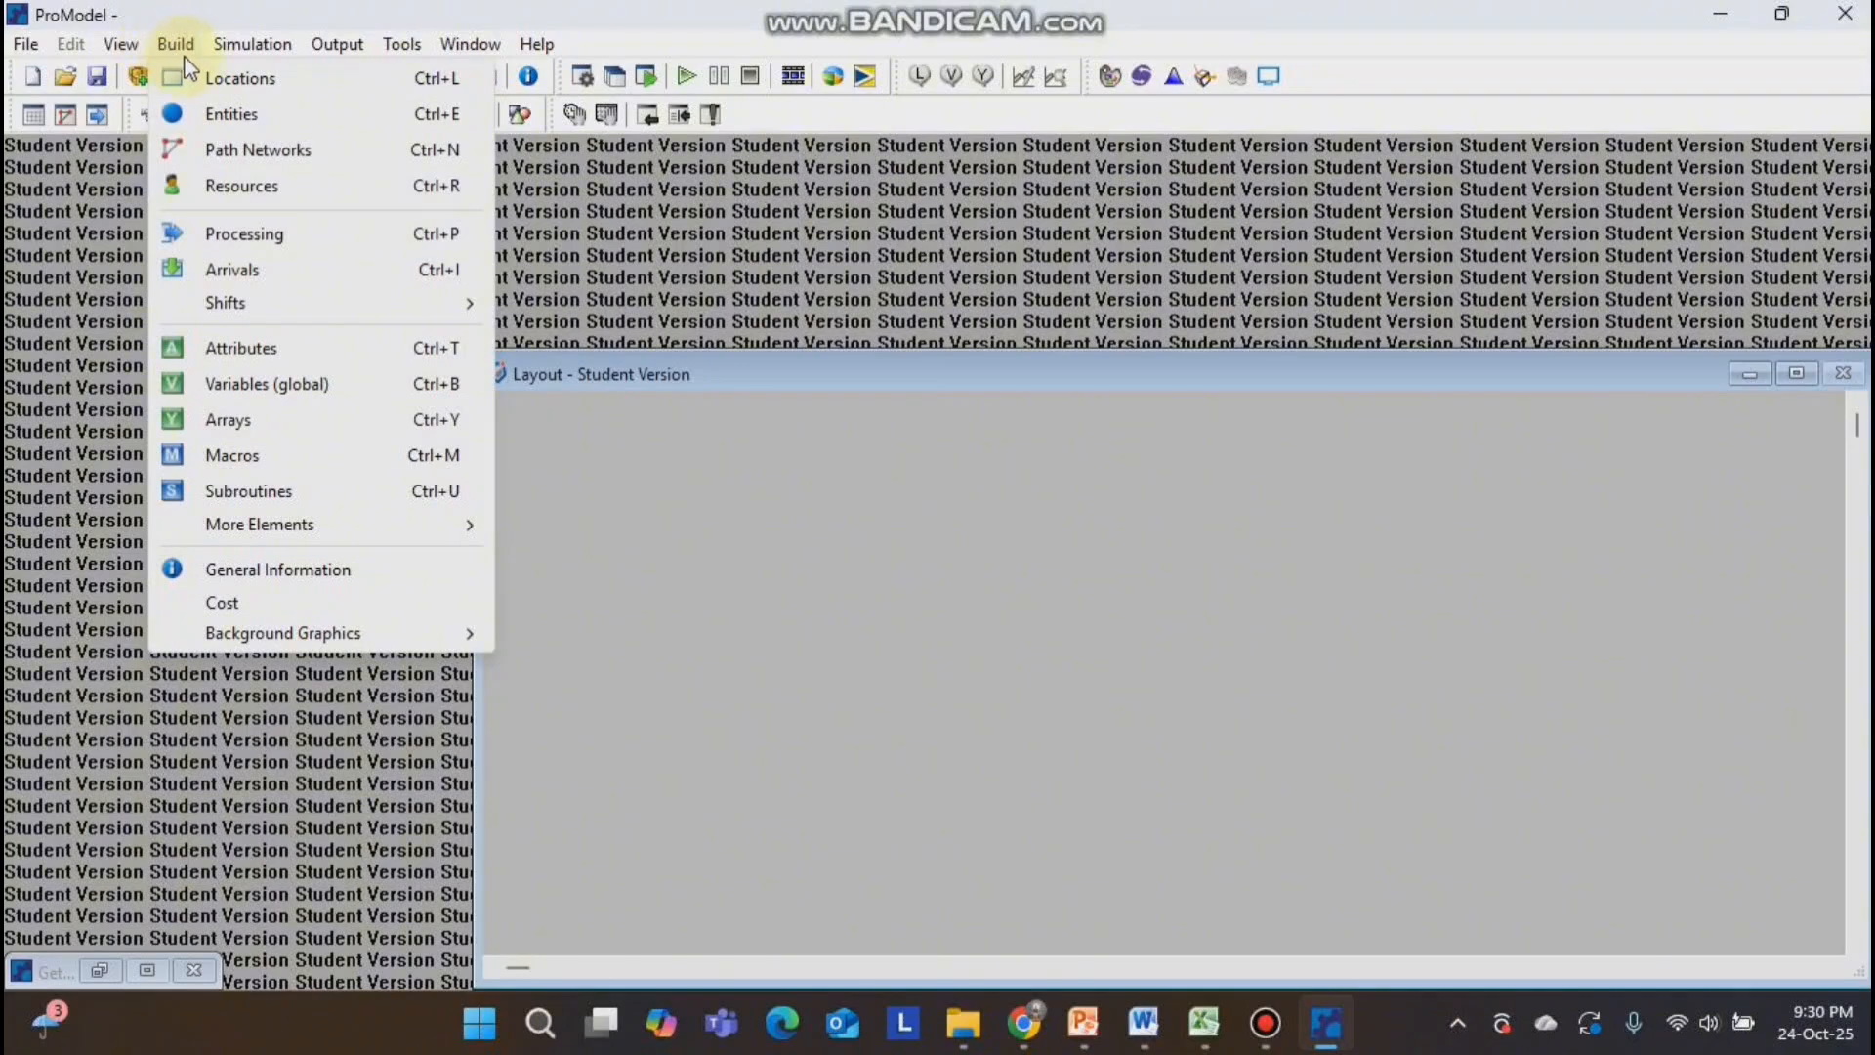
left_click(217, 80)
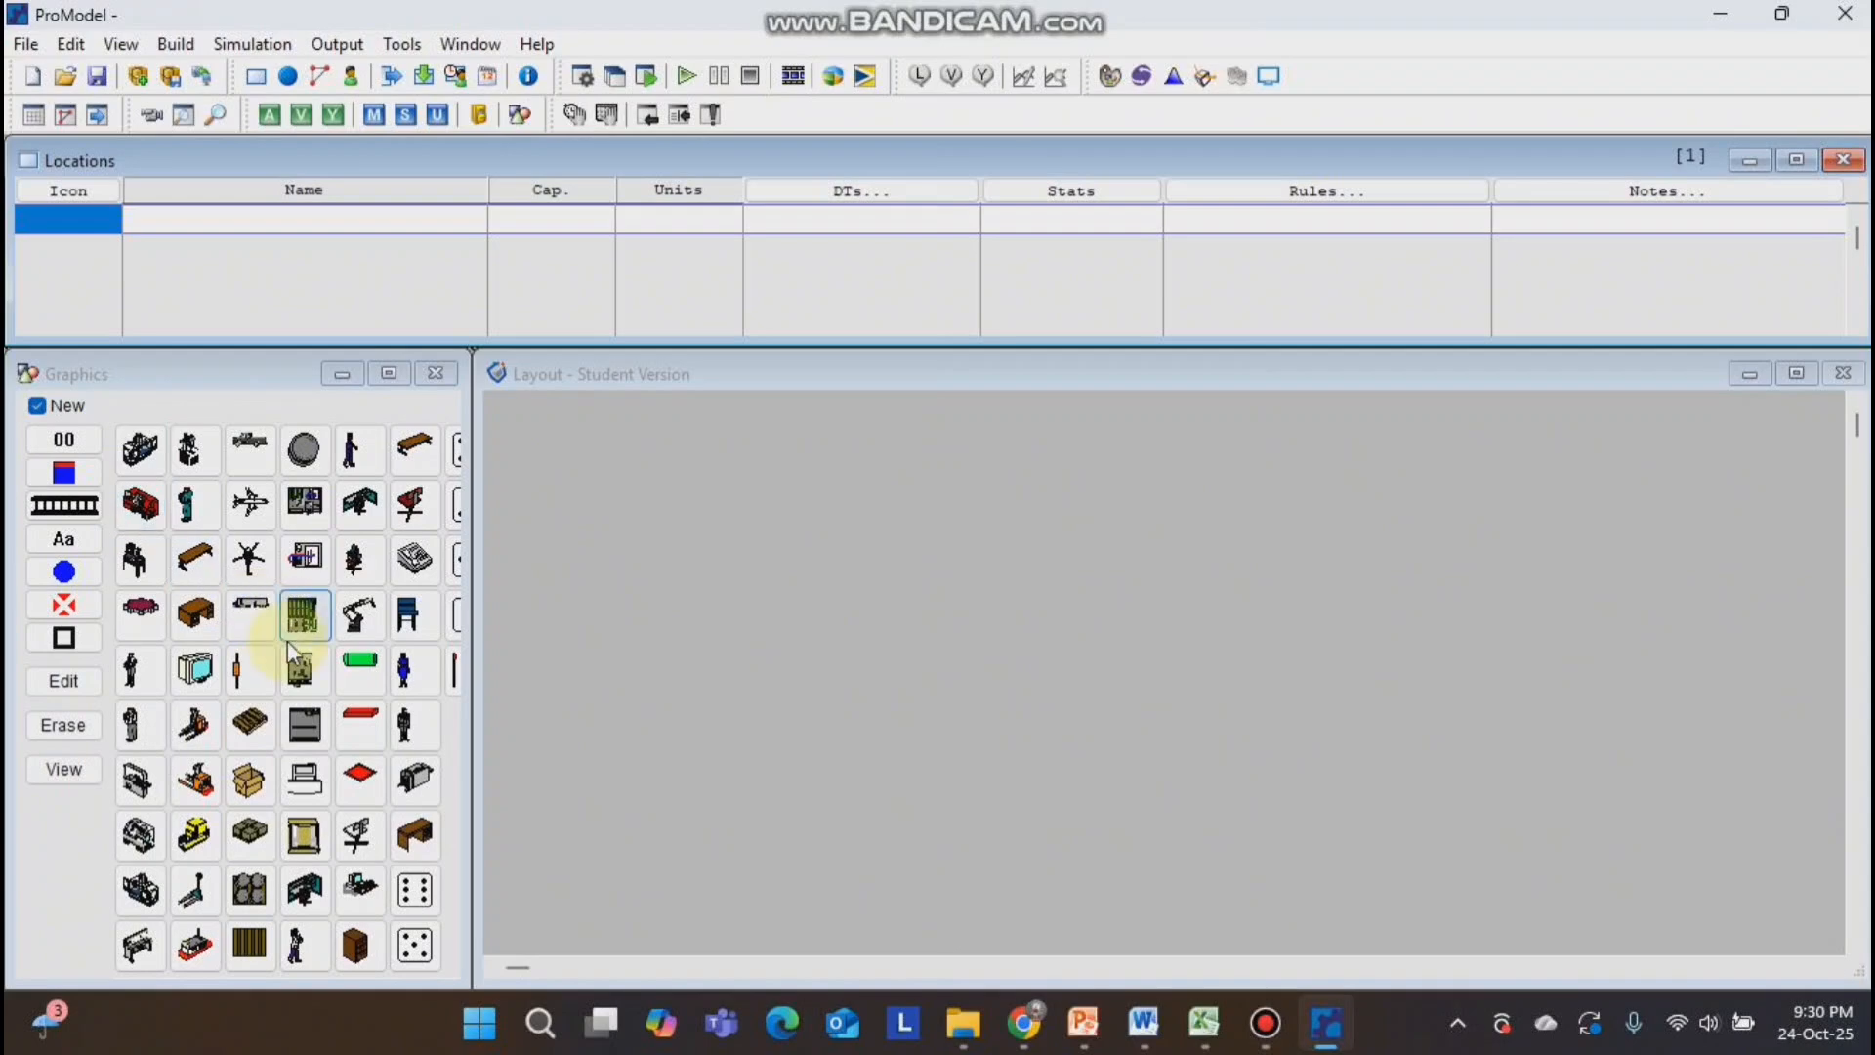
left_click(263, 626)
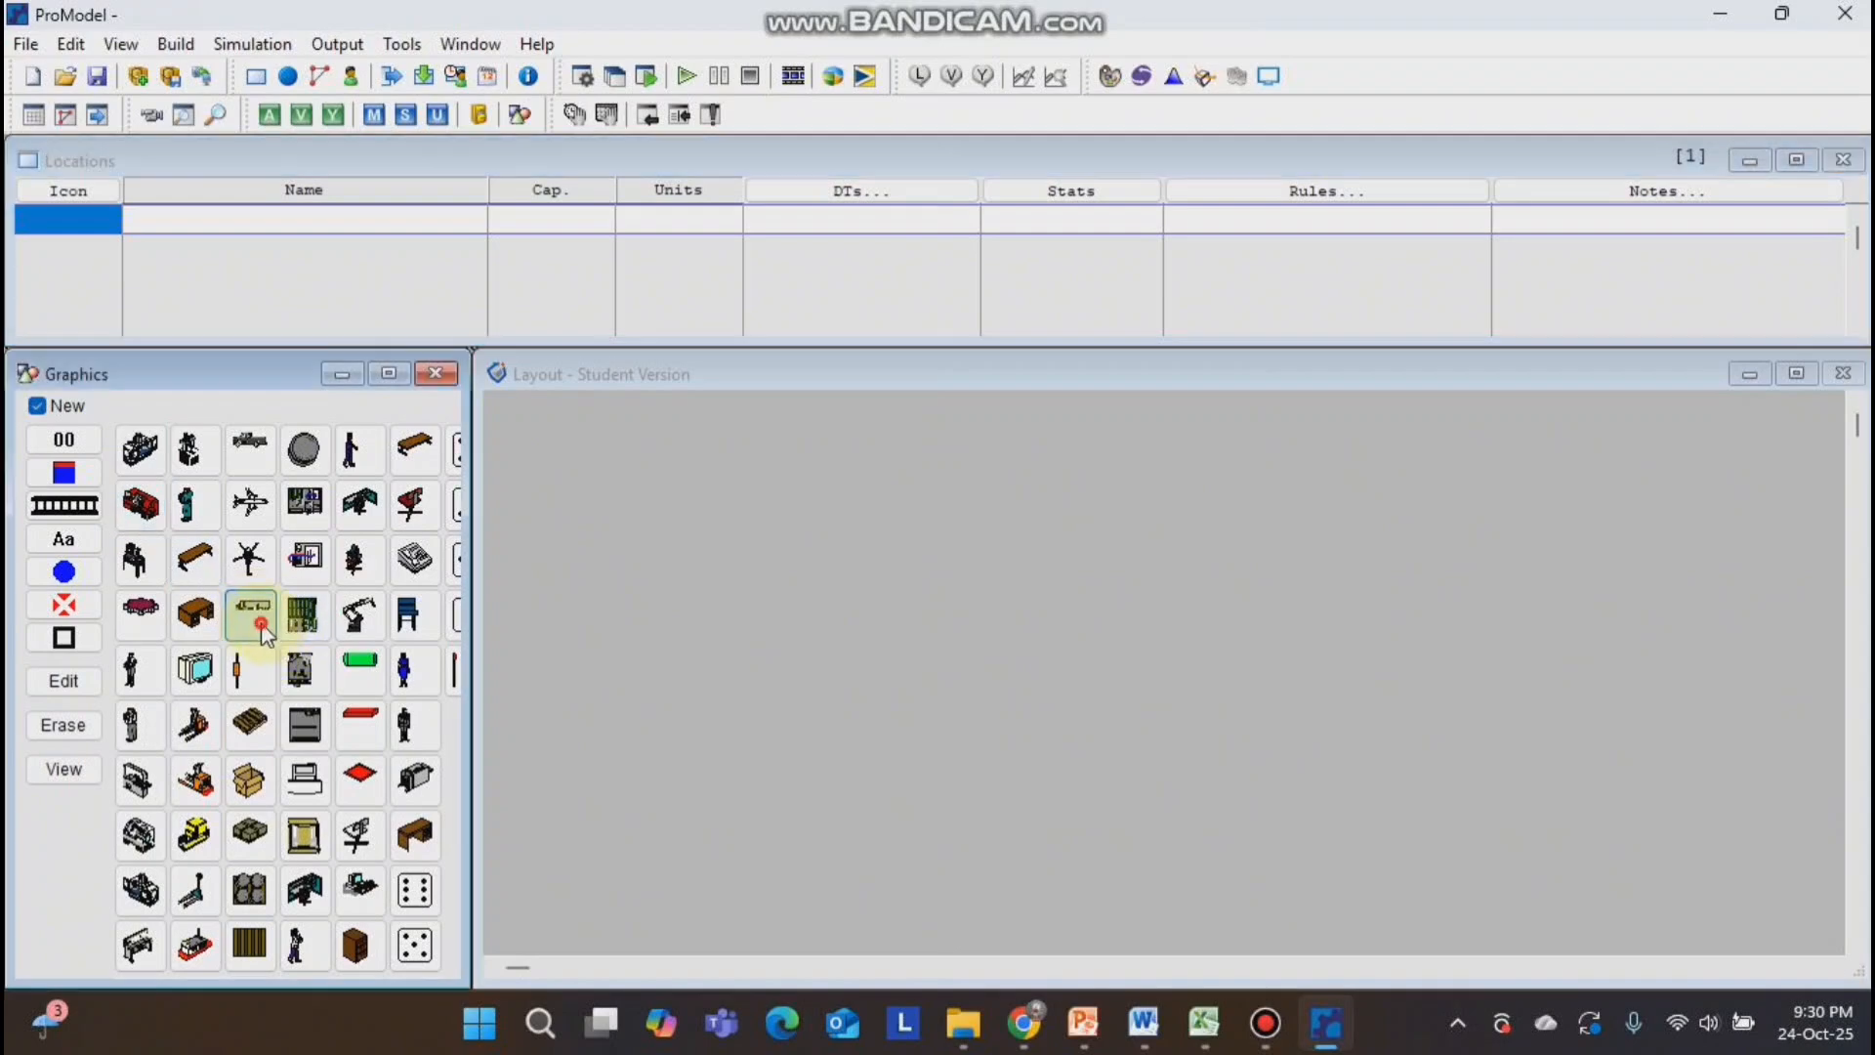
left_click(631, 483)
mouse_move(817, 537)
left_mouse_down()
mouse_move(718, 510)
mouse_move(786, 531)
left_mouse_up()
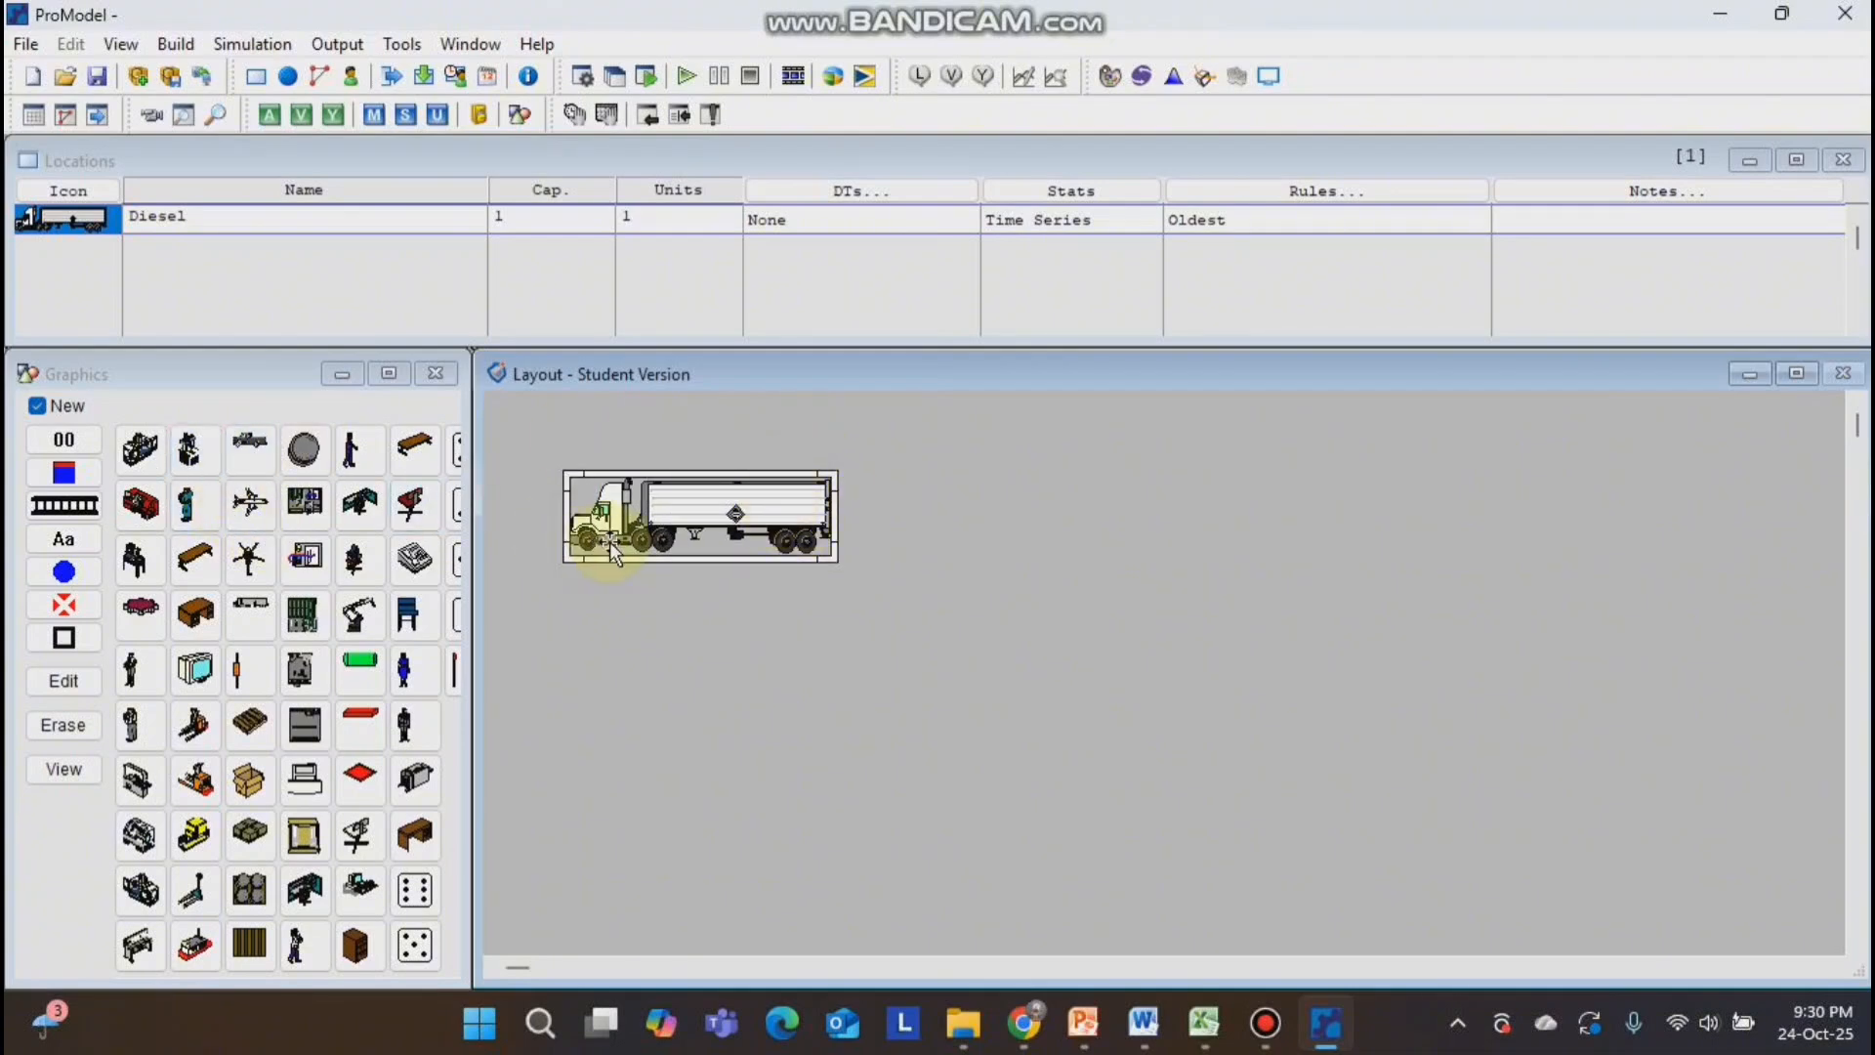
Add a small forklift graphic behind the trailer as part of the existing truck location.
left_click(39, 406)
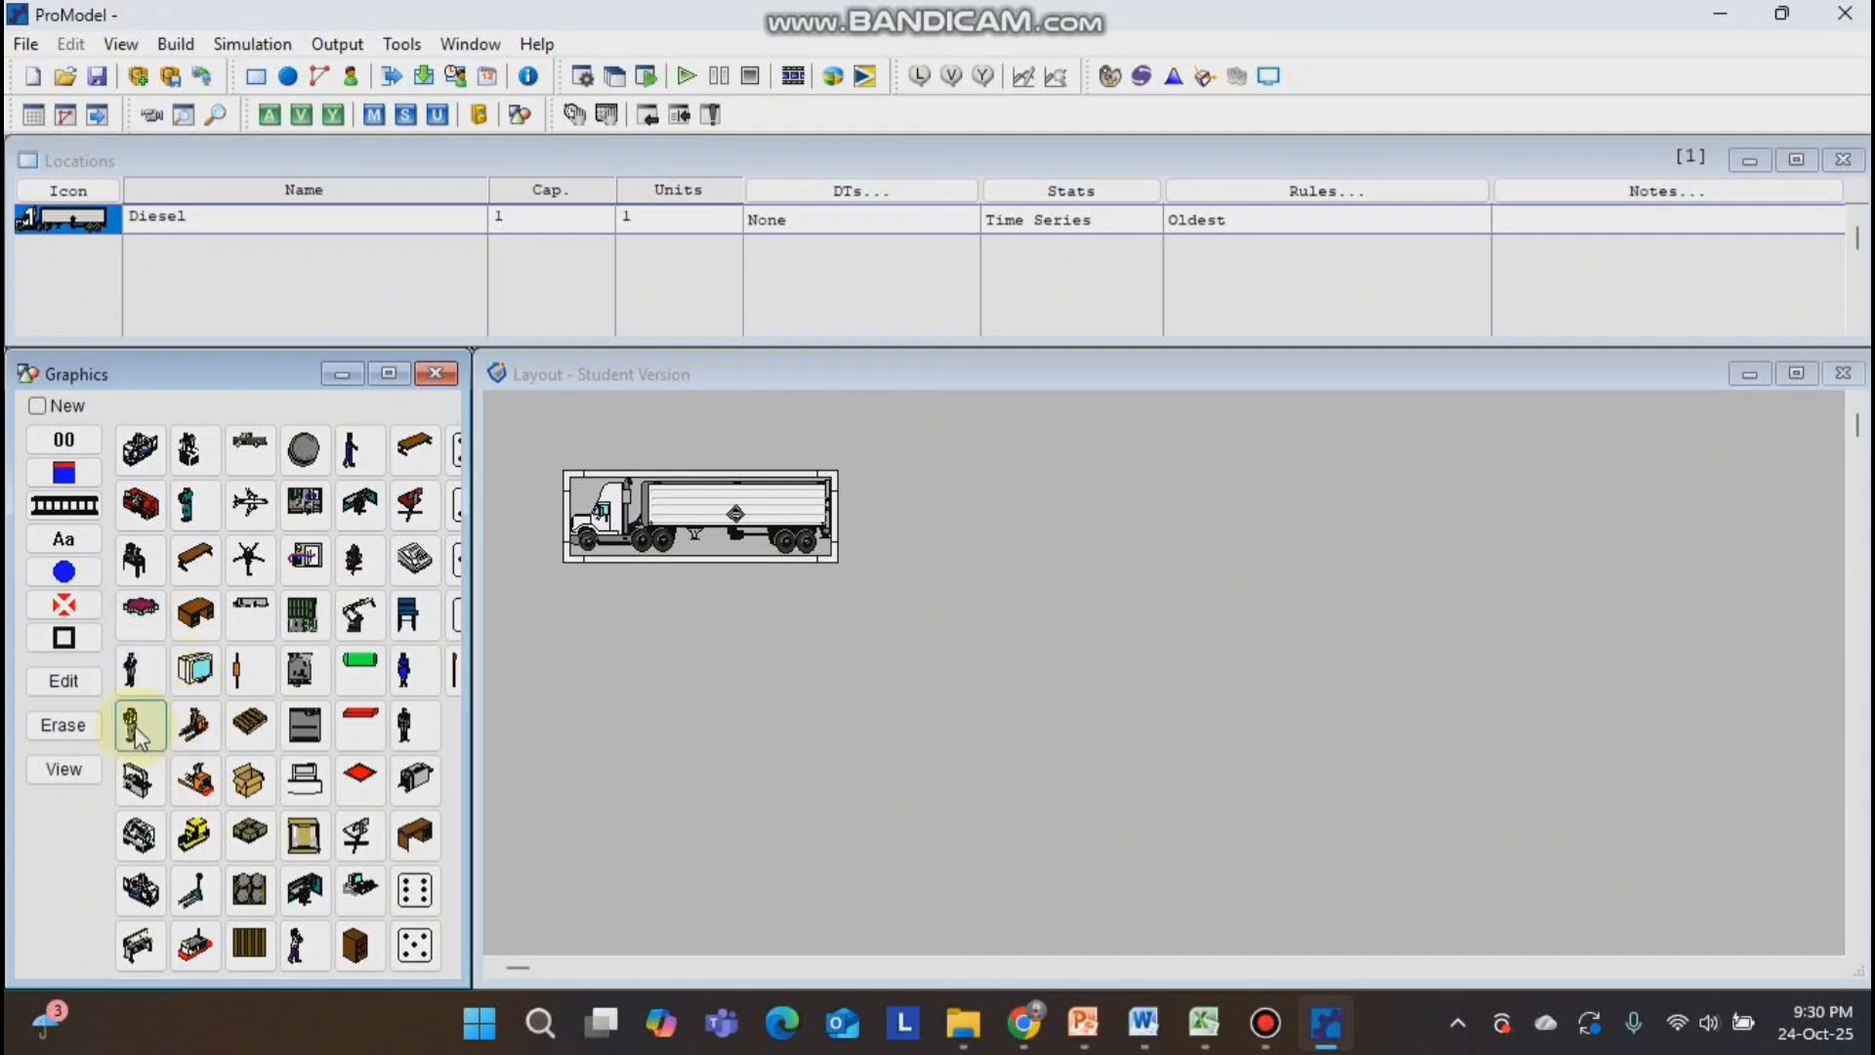
left_click(195, 725)
left_click(780, 518)
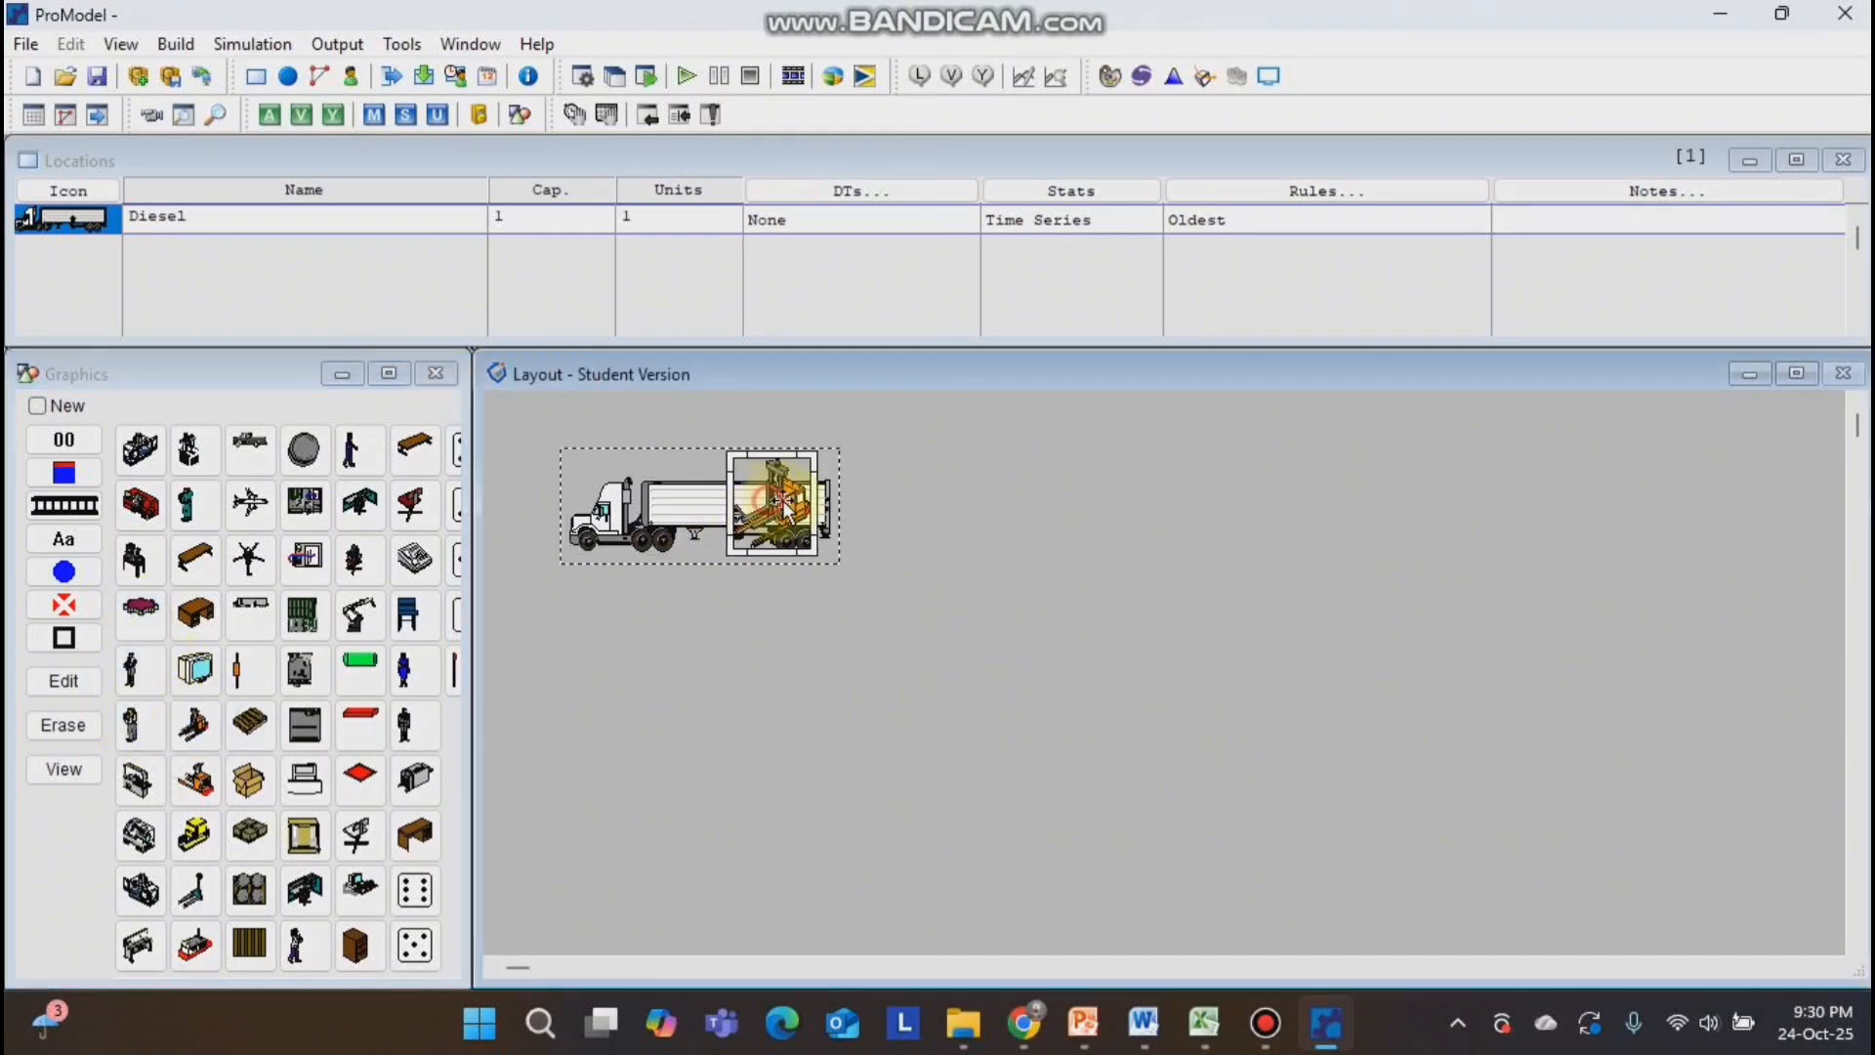
left_click_drag(784, 520, 886, 509)
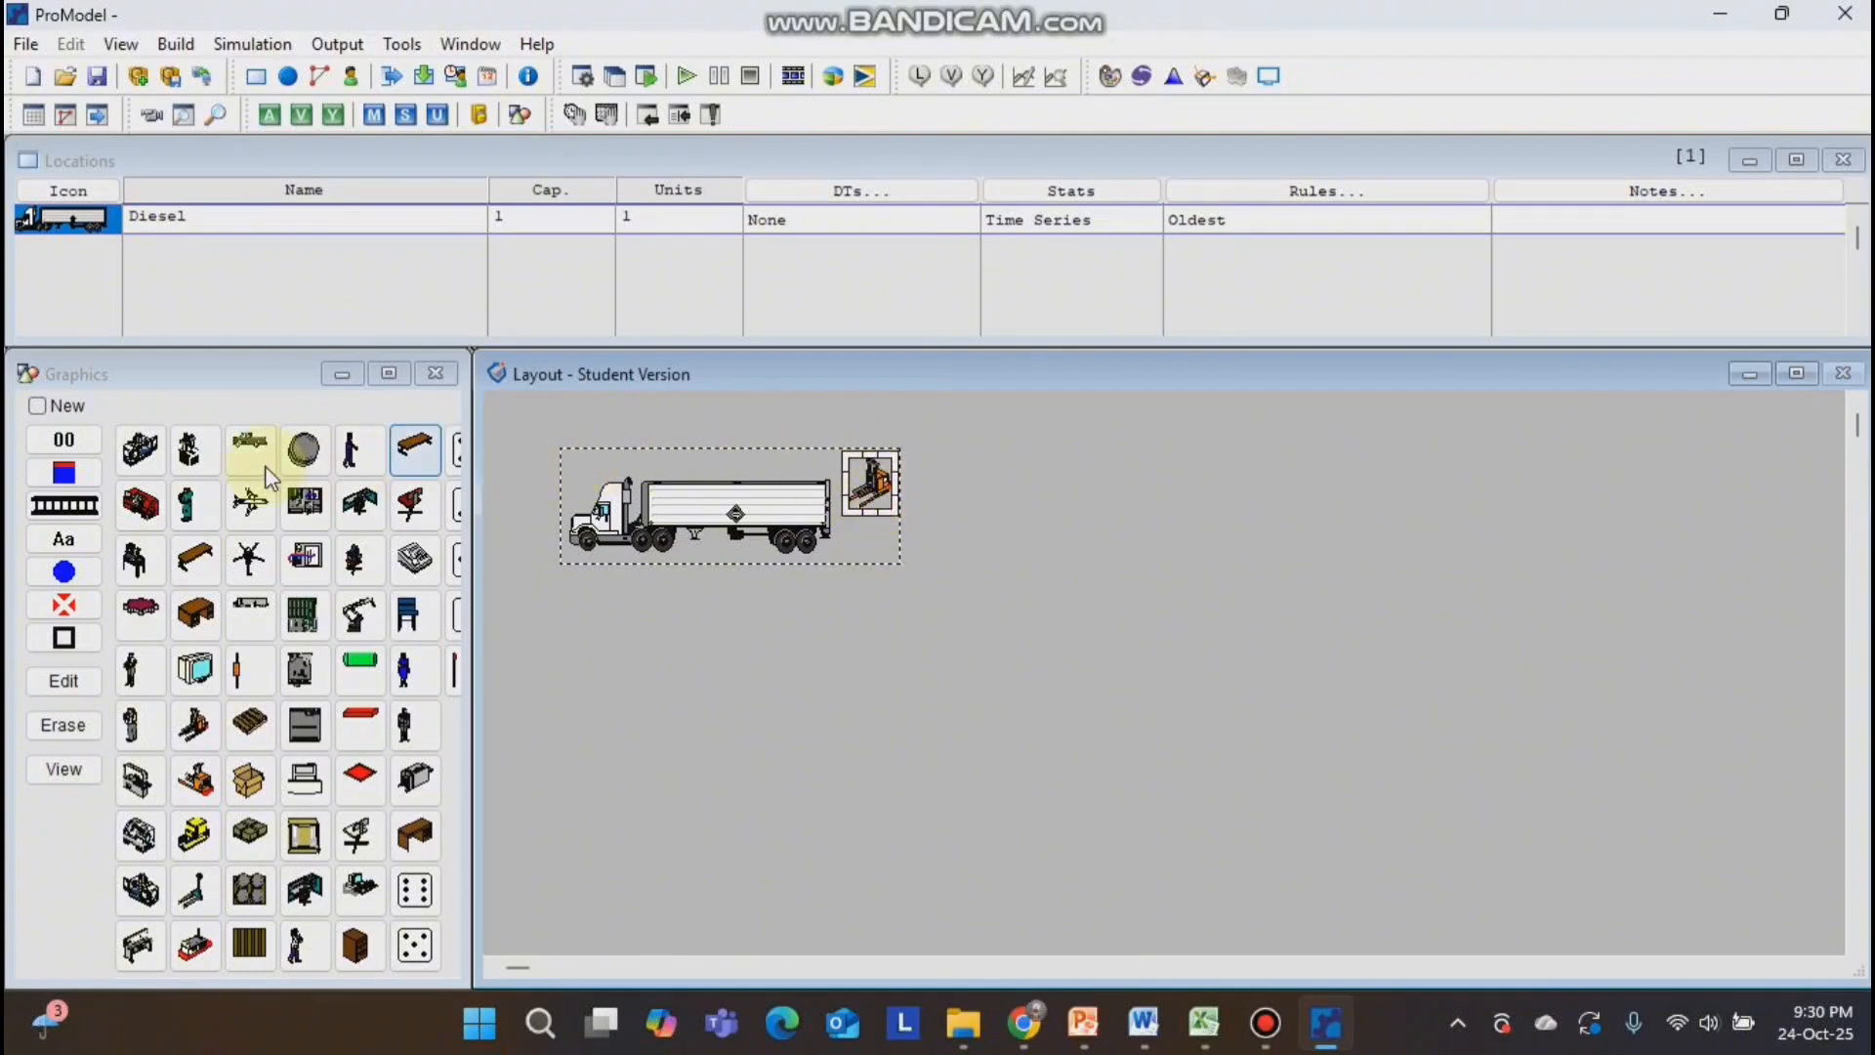
Add a contents counter to the truck location, shrunk to four digits and placed below the trailer.
left_click(64, 440)
left_click(753, 526)
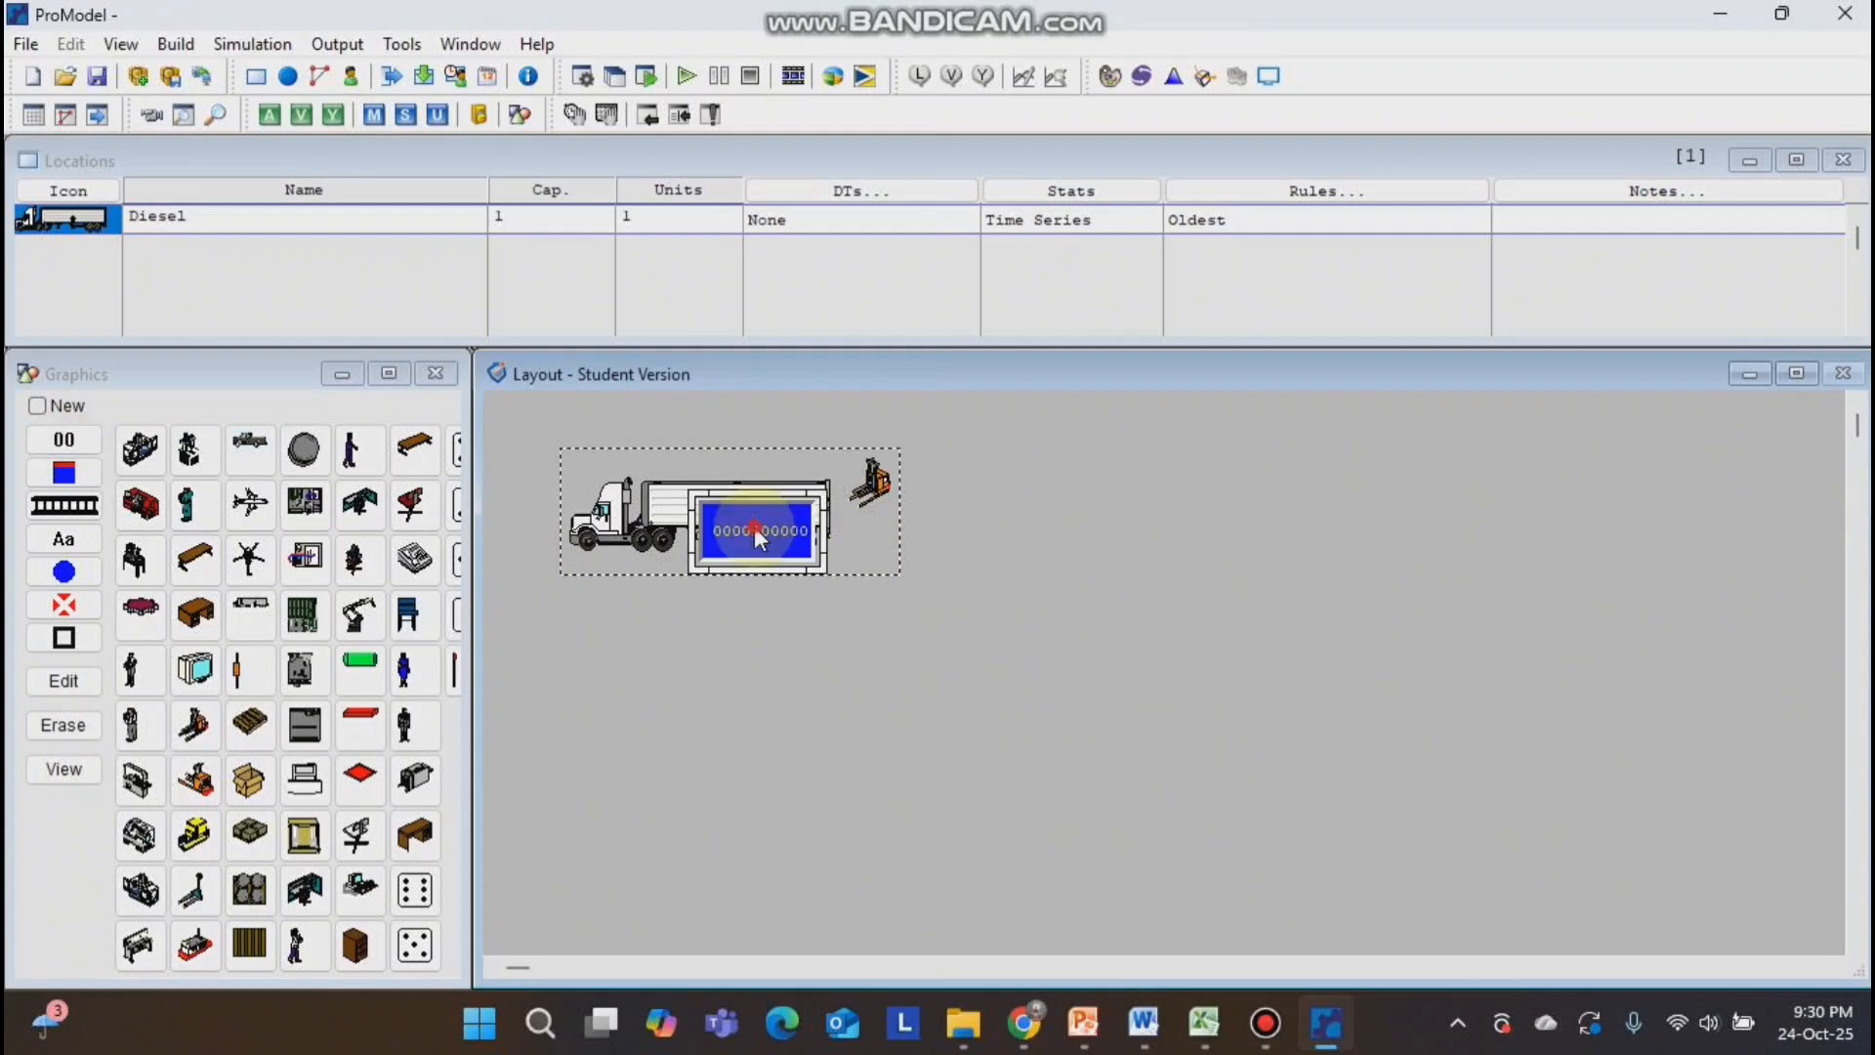
left_click_drag(822, 570, 723, 576)
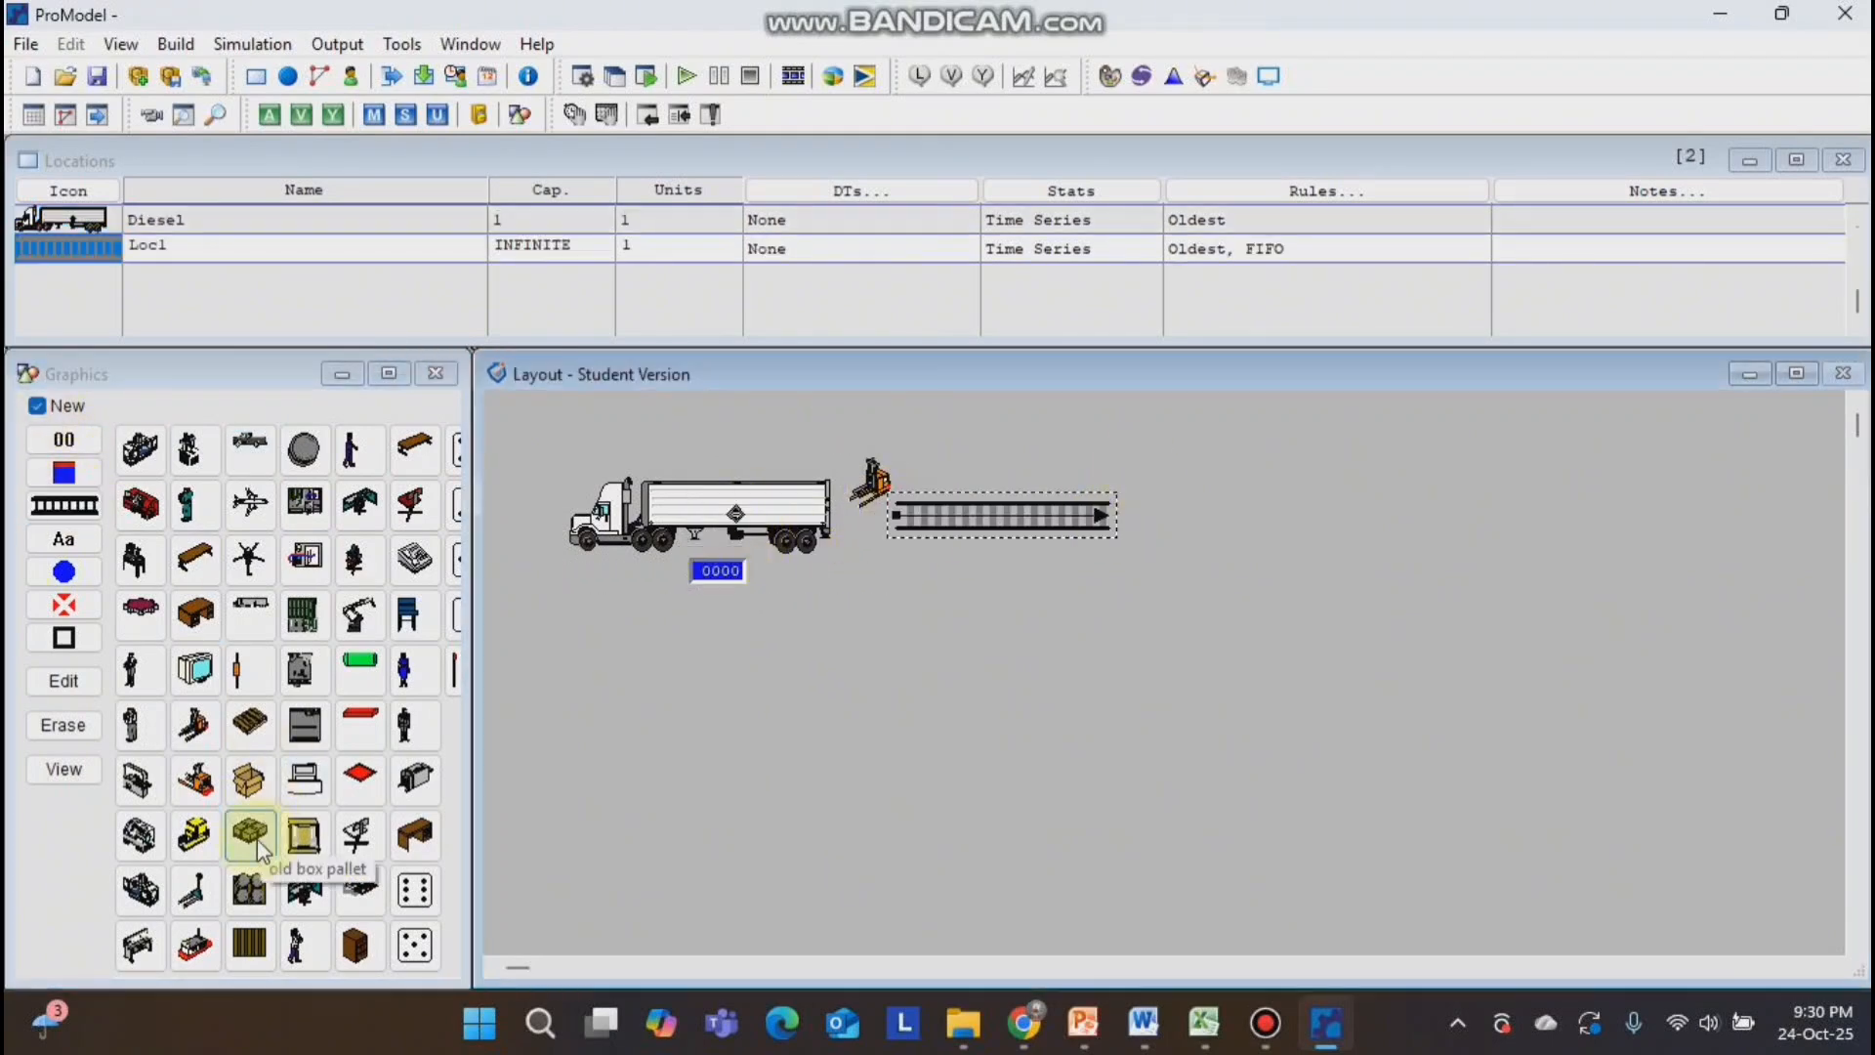
Draw a horizontal queue from the forklift and place a box pallet location at its far end.
left_click(1180, 527)
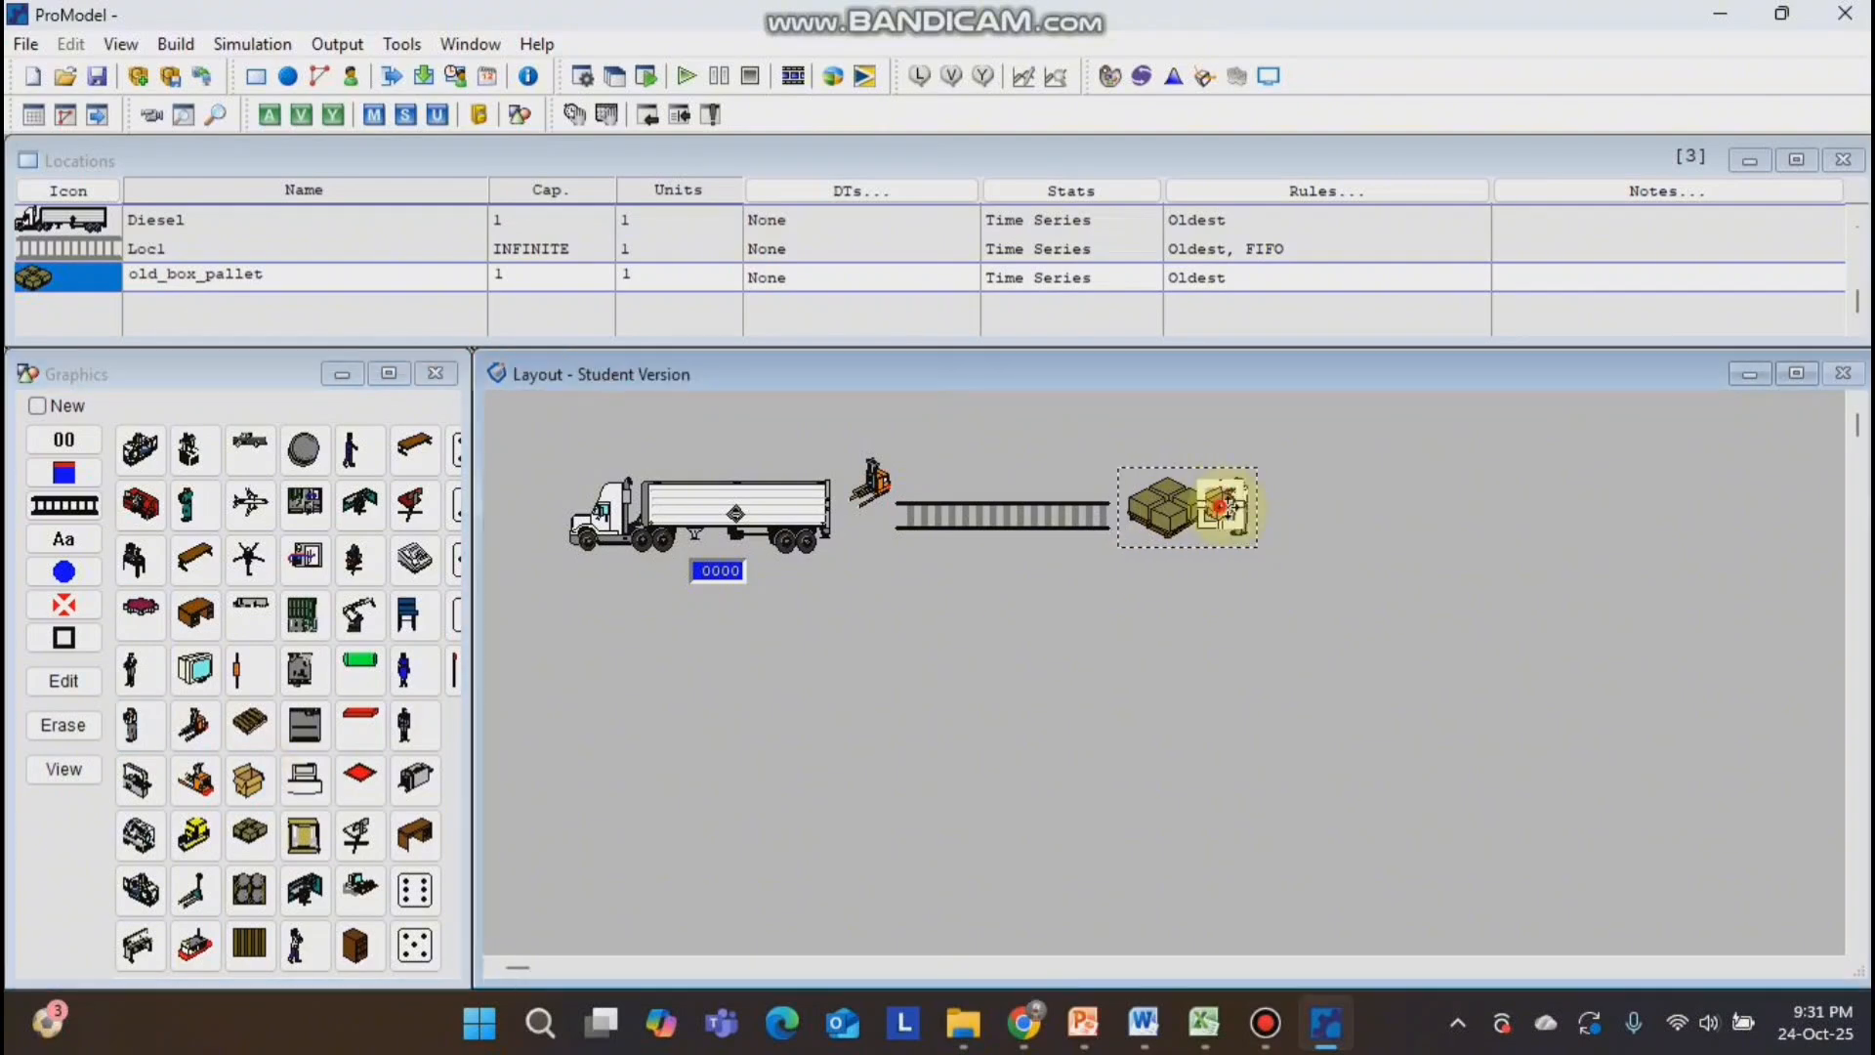
Place a lathe location after the second queue and add a standing worker graphic at its lower-left corner.
left_click(1623, 564)
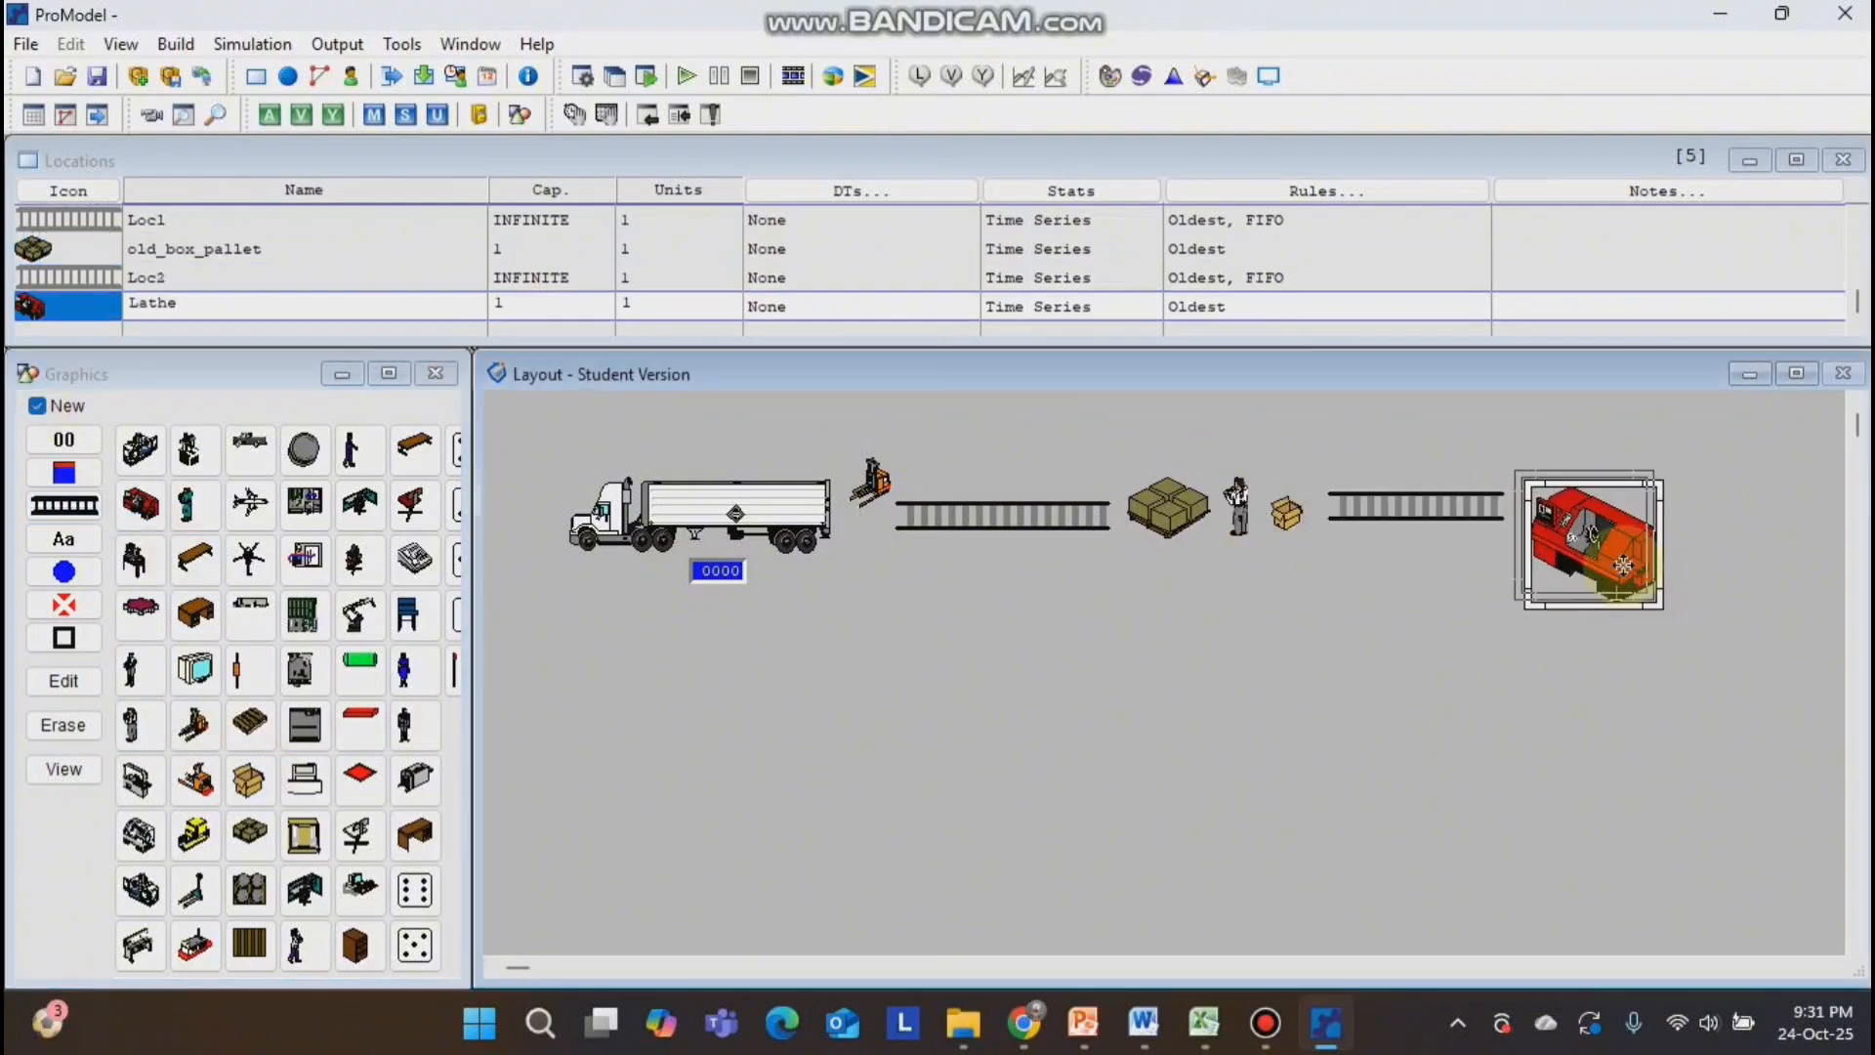
left_click(37, 405)
left_click(131, 724)
double_click(1525, 578)
left_click_drag(1623, 565, 1539, 584)
Draw a new vertical queue location running down from beneath the lathe.
left_click(37, 405)
left_click(76, 507)
left_click(1599, 602)
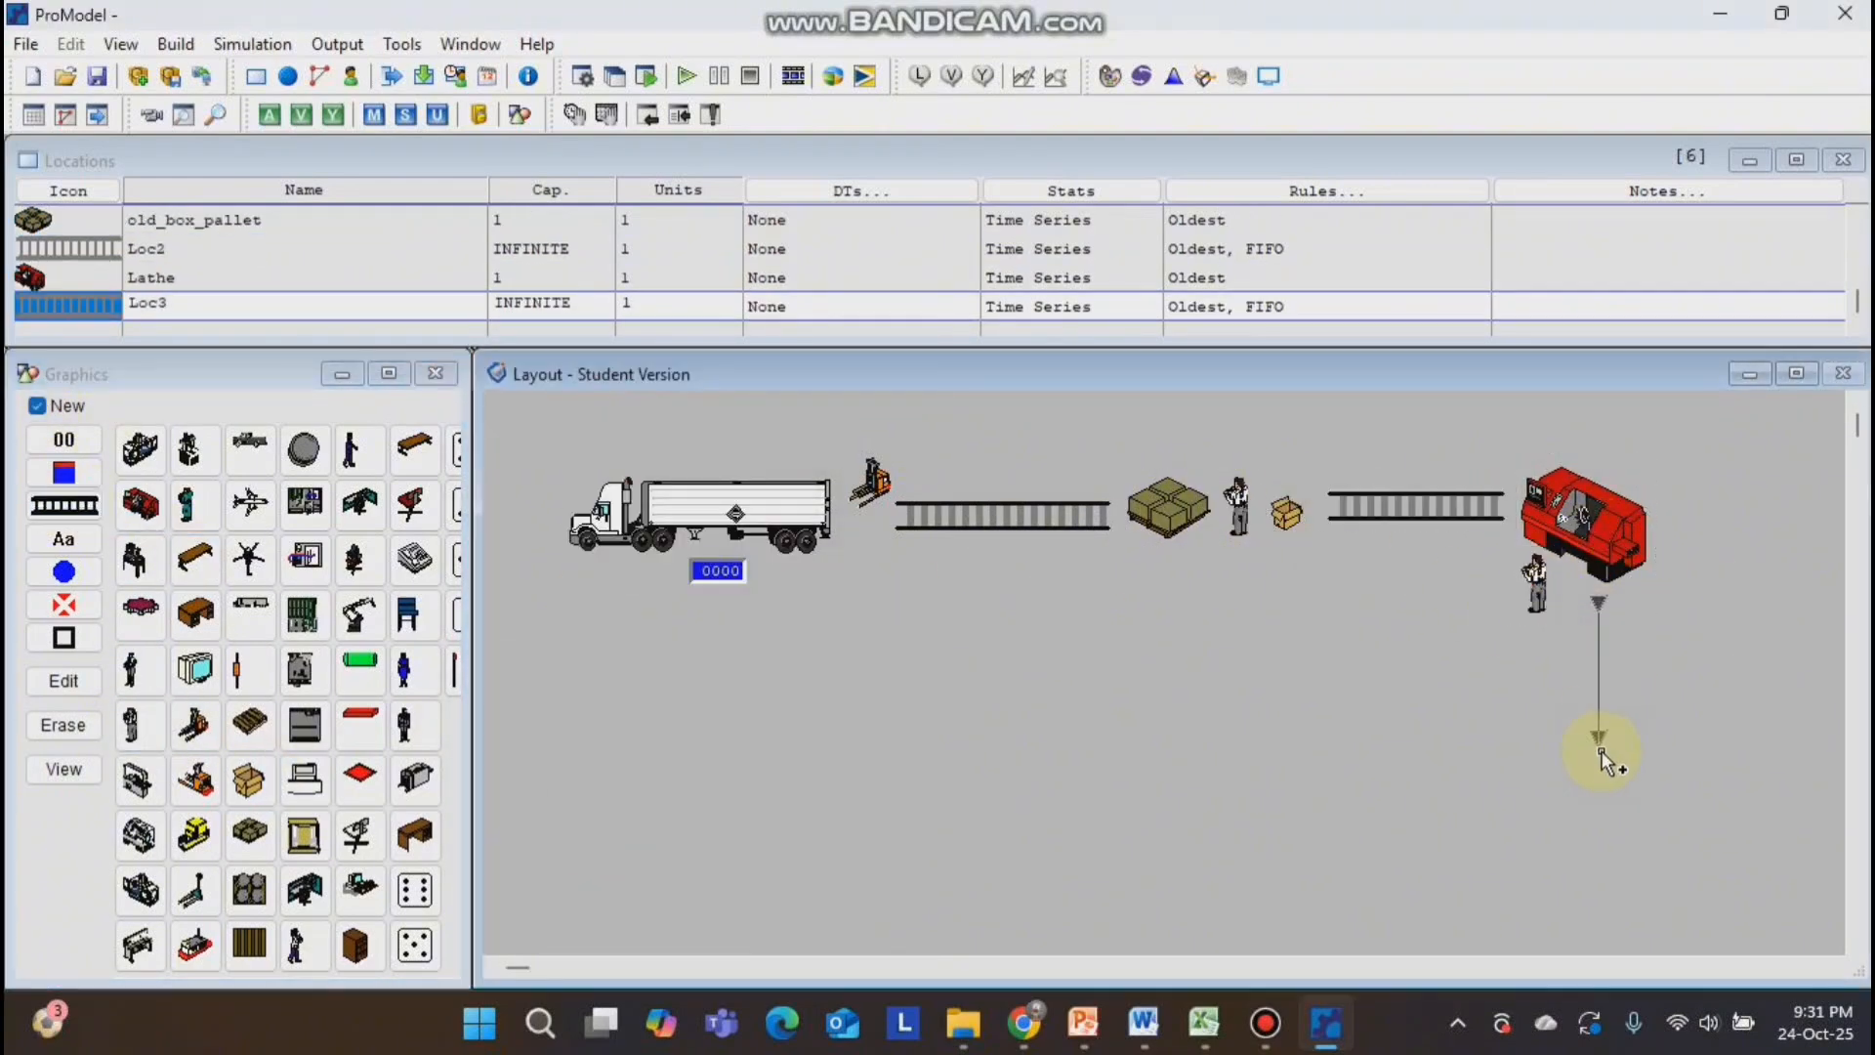
right_click(1598, 750)
Place a seated woman's workstation as a new location below the vertical queue and resize it to fit.
left_click(304, 889)
left_click(1608, 827)
left_click_drag(1567, 867, 1524, 890)
left_click_drag(1591, 832, 1582, 821)
Draw a horizontal queue location running leftward from the workstation.
left_click(65, 506)
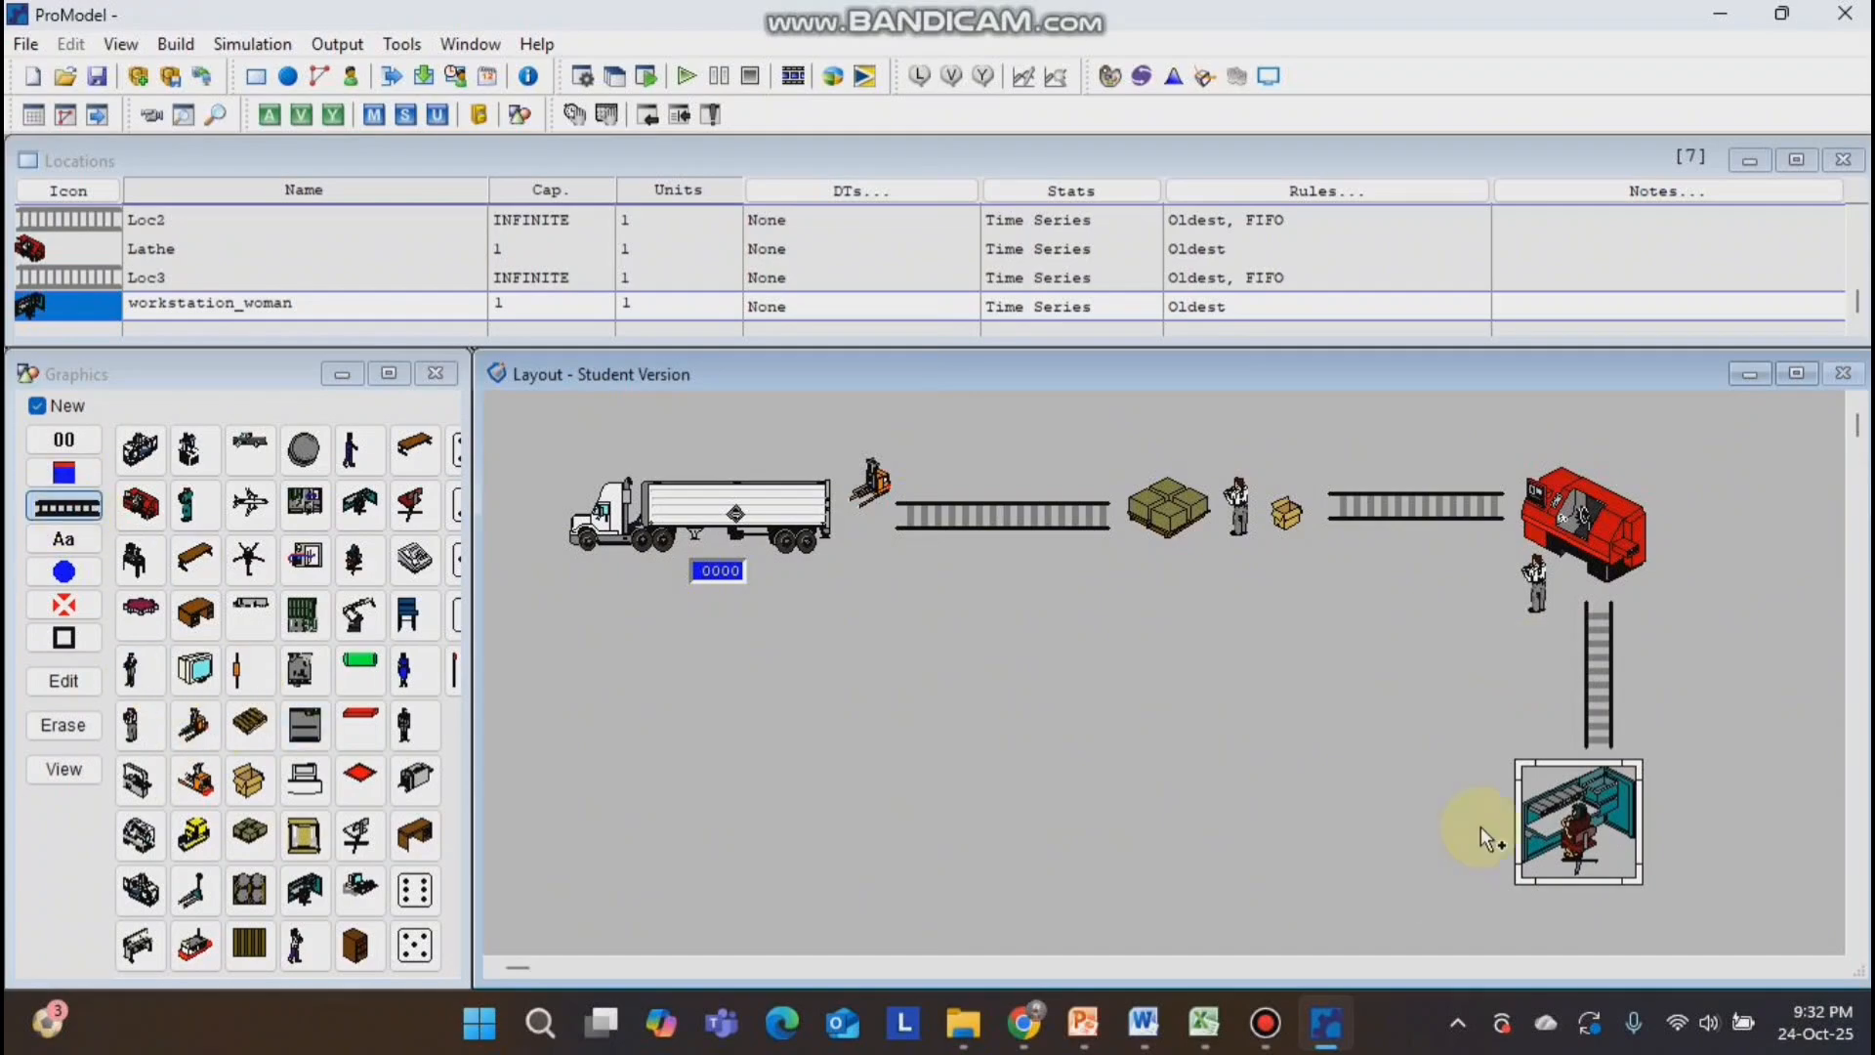
left_click(1493, 823)
right_click(1223, 823)
Place a jet as a new location beyond the end of the lower queue and adjust its size and position.
left_click(251, 504)
left_click(1098, 822)
left_click_drag(1152, 664, 976, 899)
left_click_drag(1601, 494, 1045, 838)
left_click_drag(1476, 526, 1148, 809)
Edit the jet graphic to make it red.
right_click(1078, 700)
left_click(1171, 716)
left_click(525, 508)
left_click(549, 820)
left_click(564, 832)
Add a forklift graphic to the jet location, between the jet's tail and the lower queue.
left_click(37, 405)
left_click(196, 725)
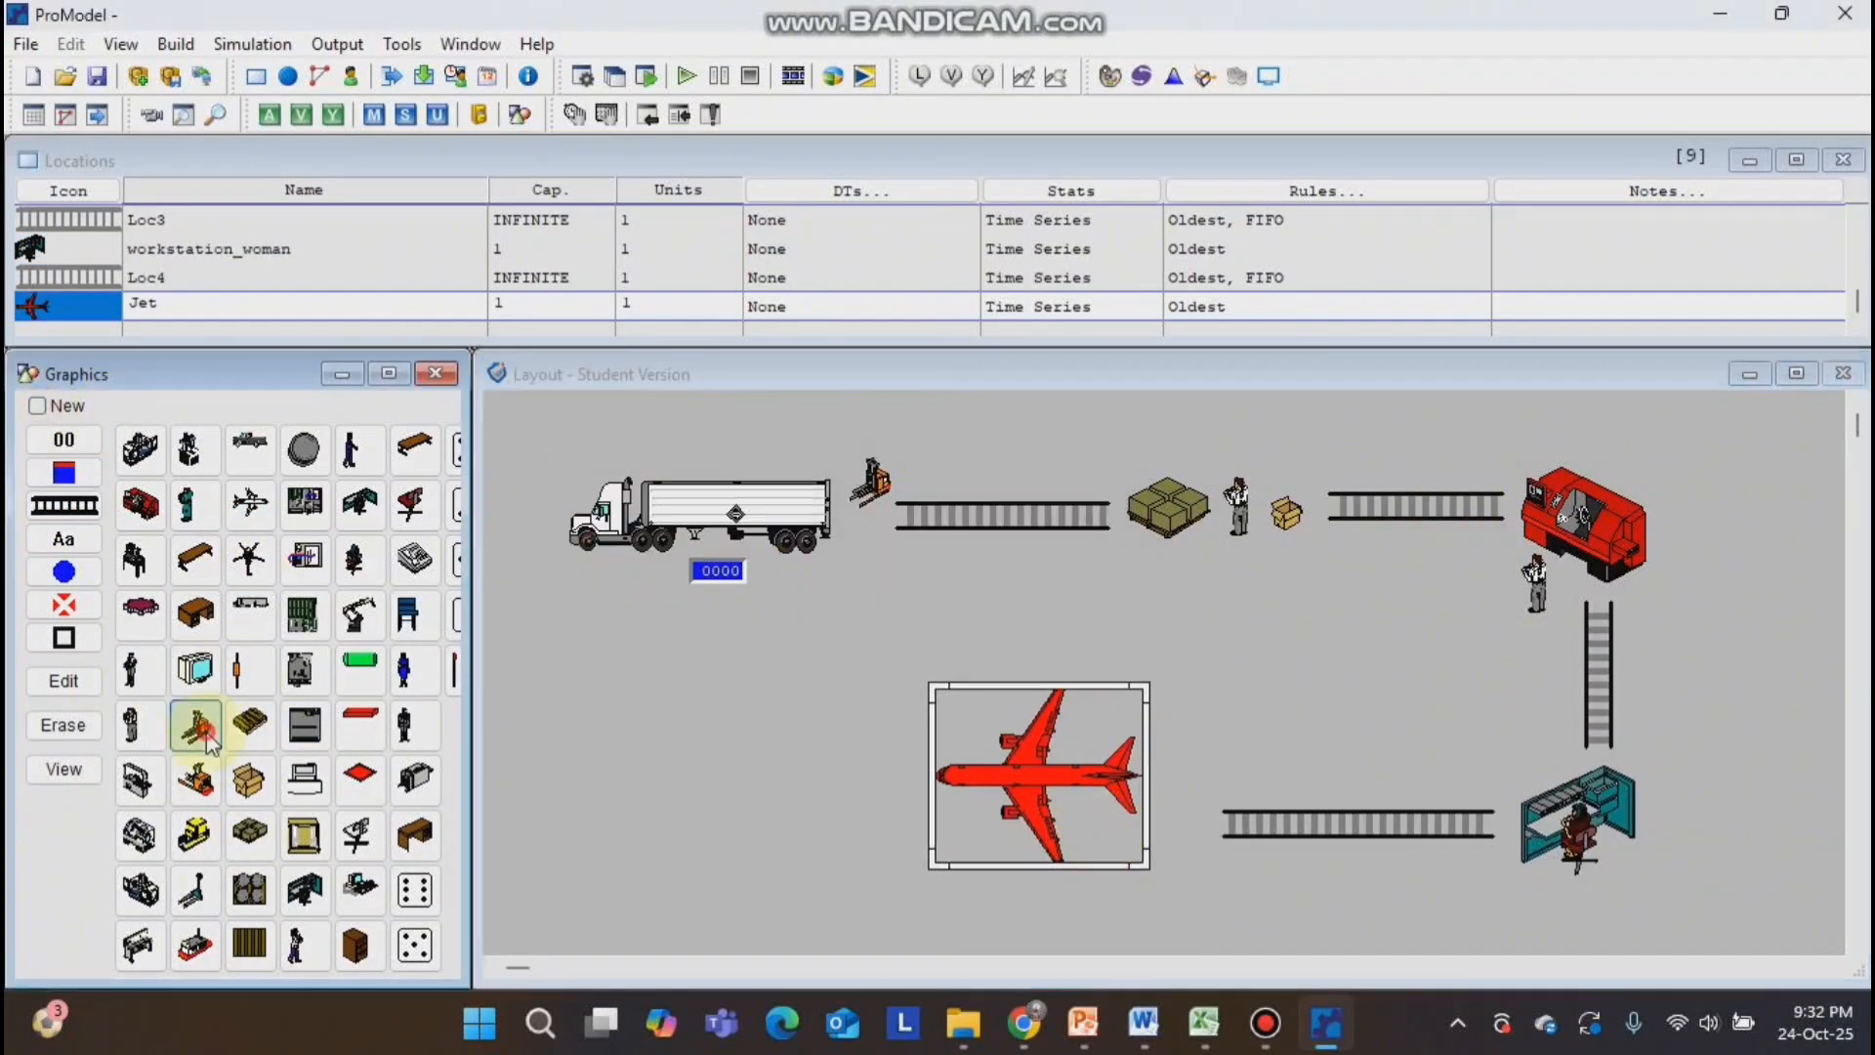
left_click(1176, 779)
right_click(1186, 783)
left_click(1234, 803)
Add a four-digit contents counter to the box pallet location and place it below the worker.
left_click(1168, 508)
left_click(64, 439)
left_click(1237, 535)
left_click_drag(1237, 539, 1217, 575)
Add a four-digit contents counter to the lathe location, on the machine's right side.
left_click(1581, 526)
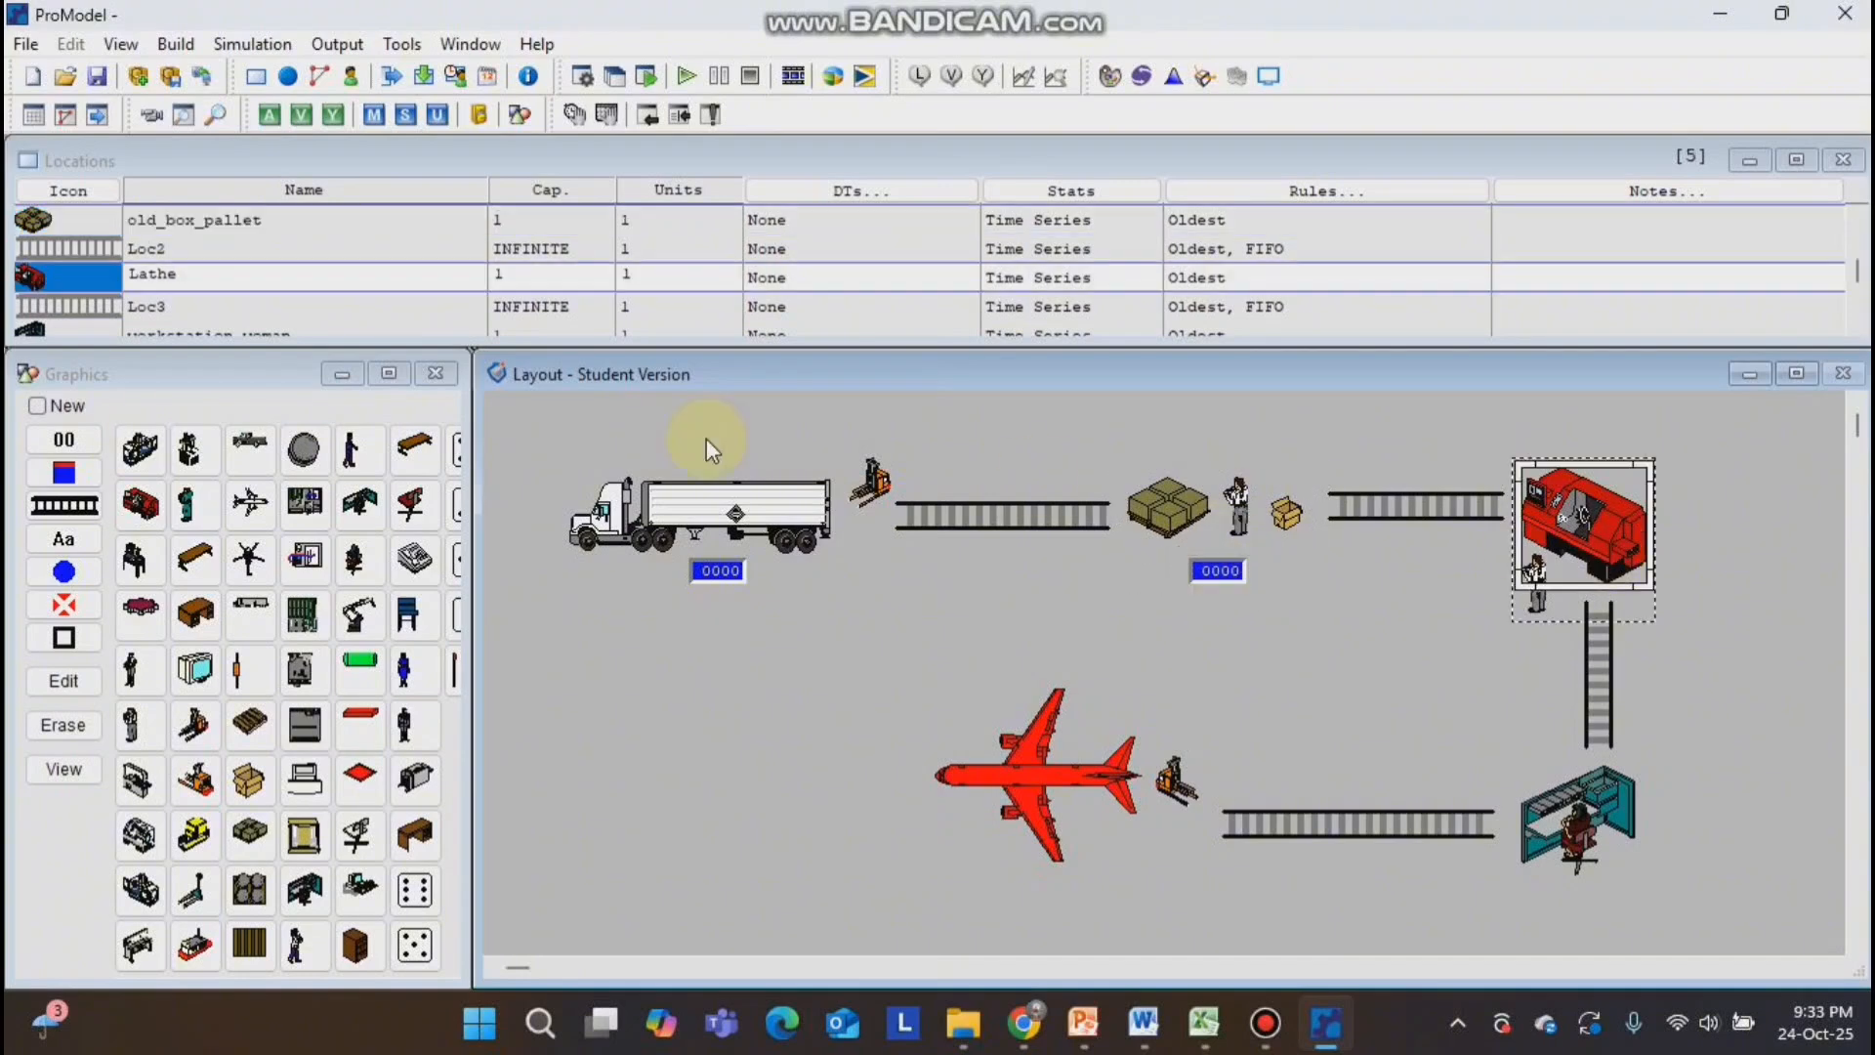
left_click(63, 439)
left_click(1575, 543)
left_click_drag(1574, 545, 1699, 525)
Add four-digit contents counters to the right of the workstation and at the jet's upper-left corner.
left_click(1580, 829)
left_click(64, 440)
left_click_drag(1602, 809, 1699, 794)
left_click_drag(984, 710, 984, 710)
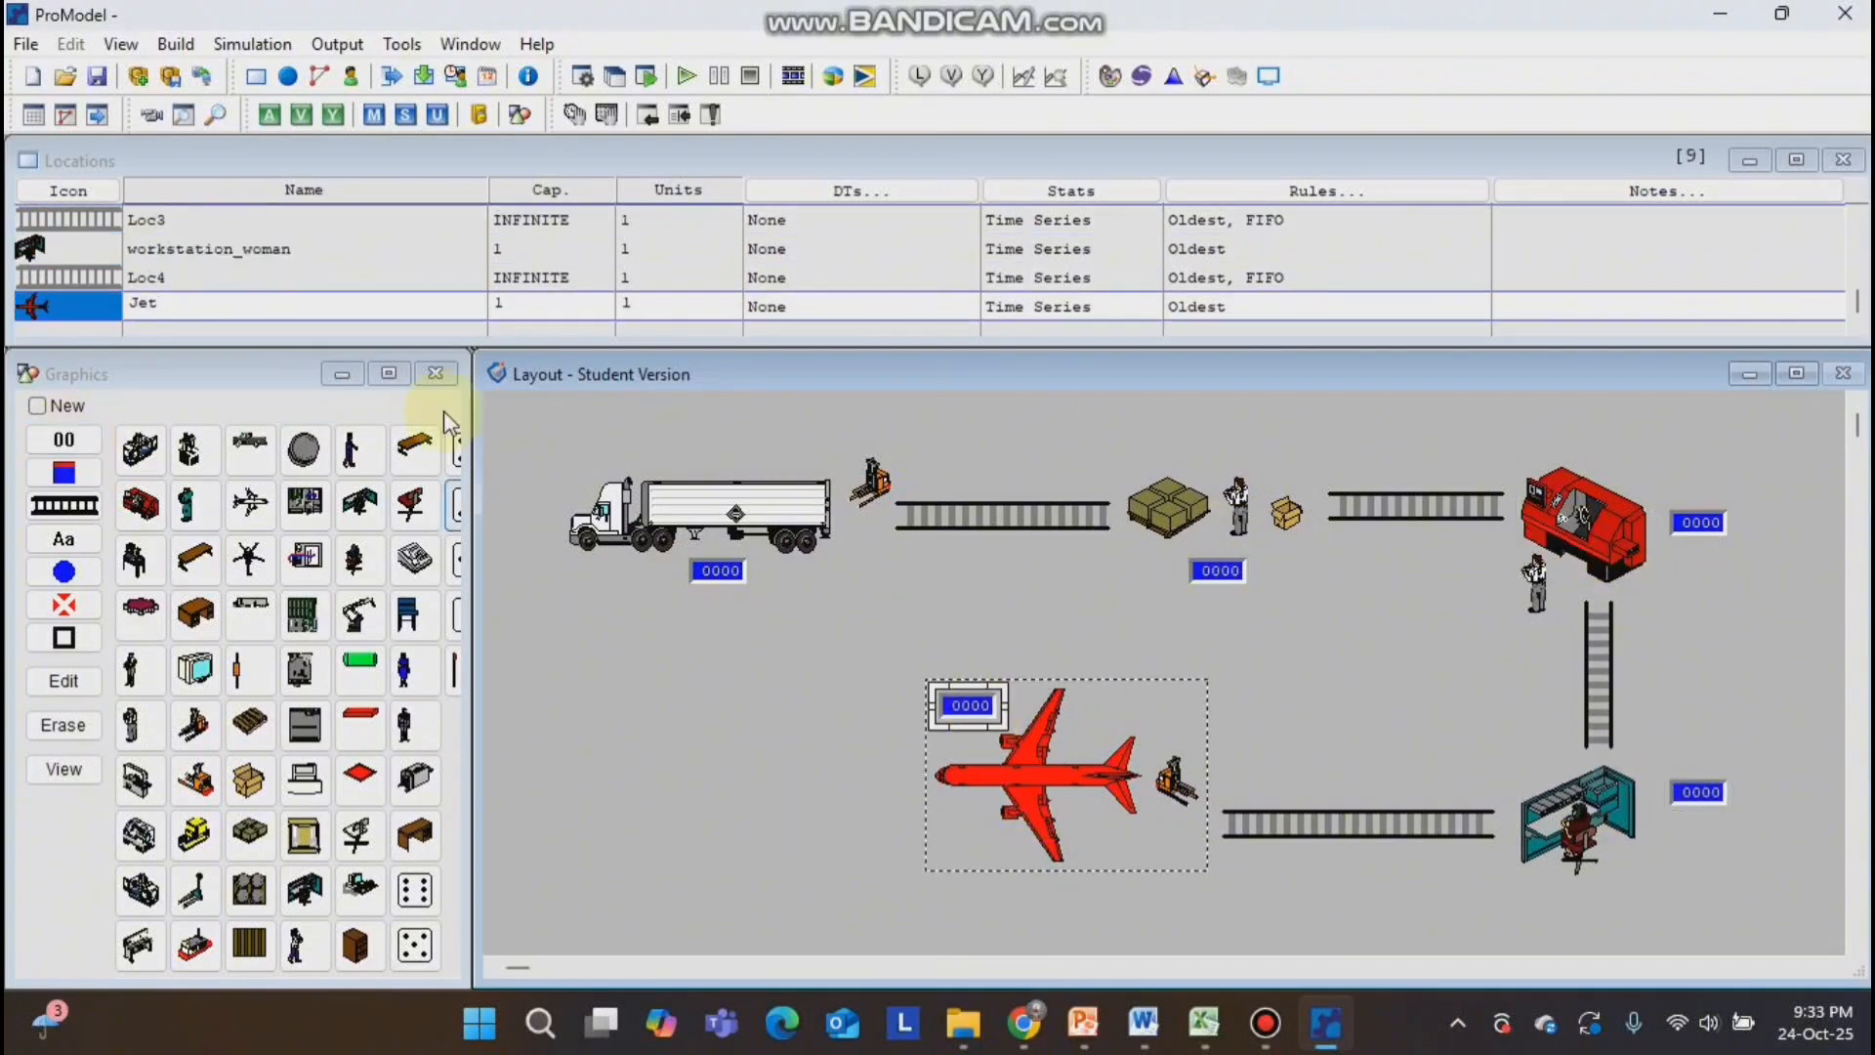
Rename the truck location as Kedatangan_Material and the first queue as Menuju_Gudang_RM.
left_click(735, 517)
left_click_drag(198, 217, 129, 219)
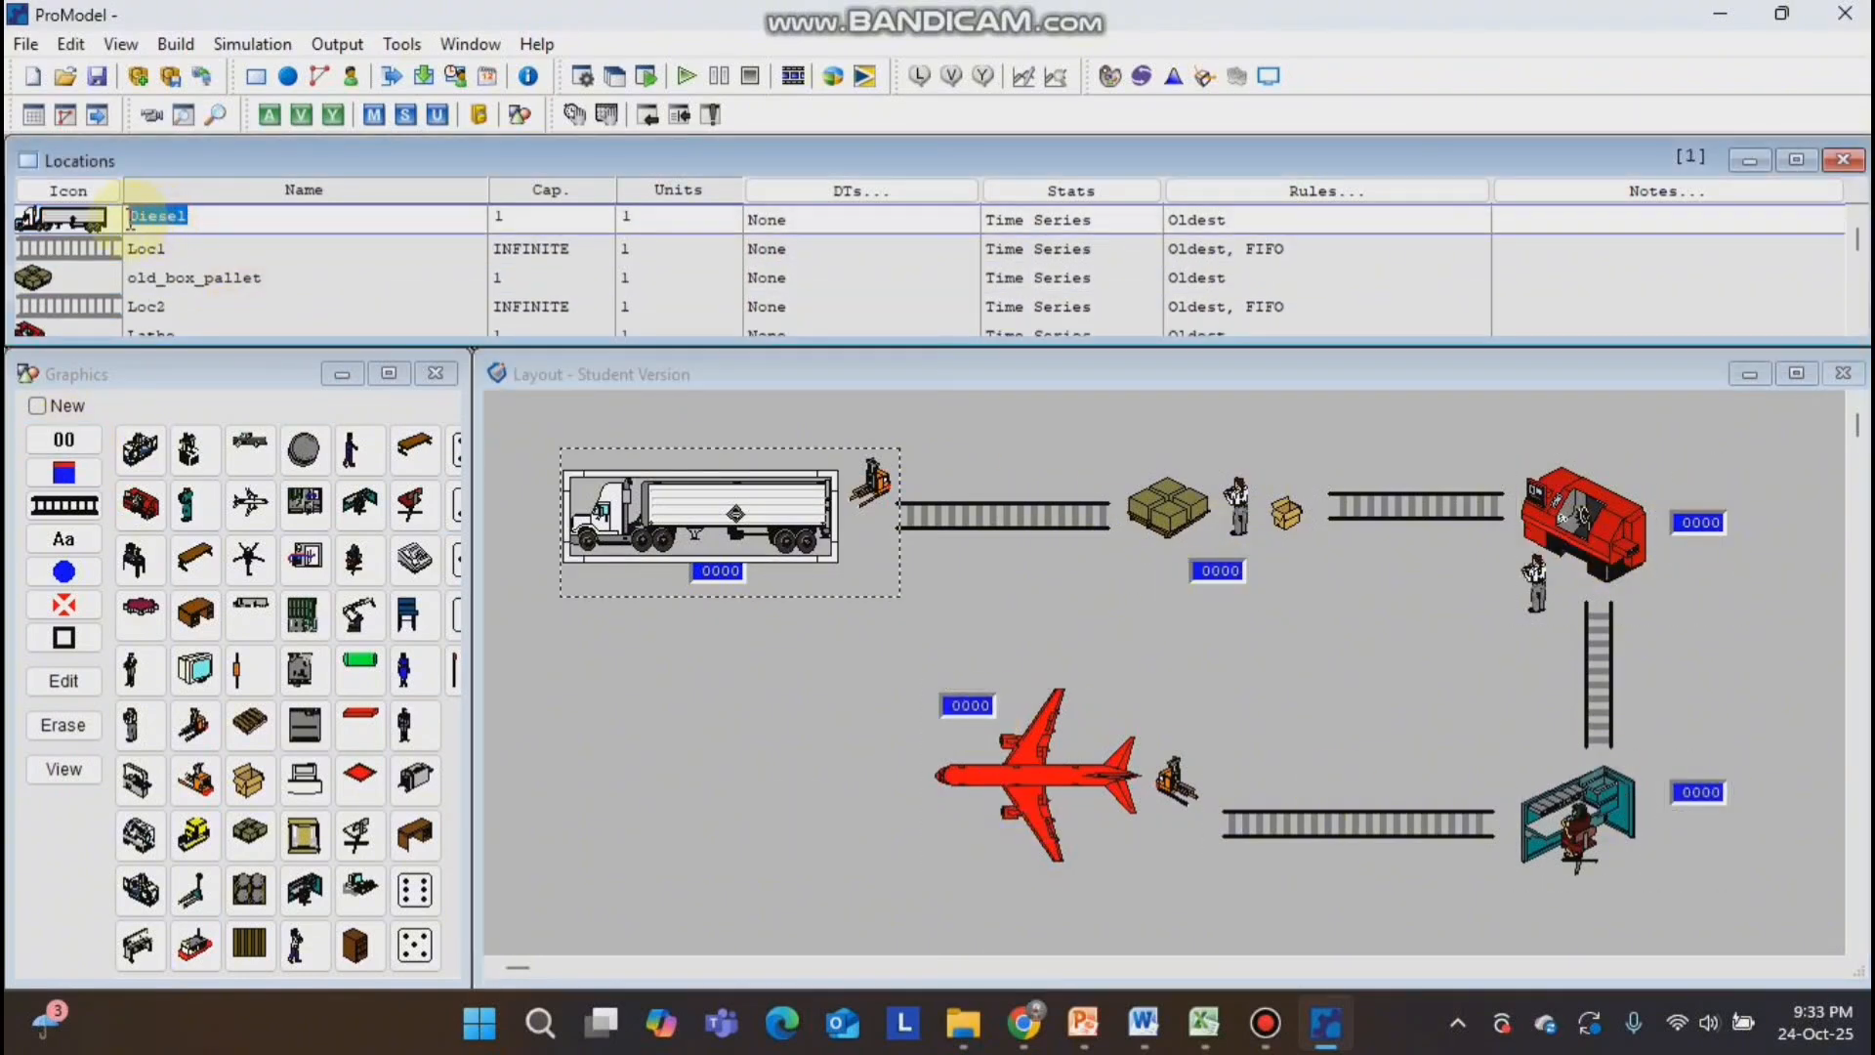
type("Kedatangan_Material")
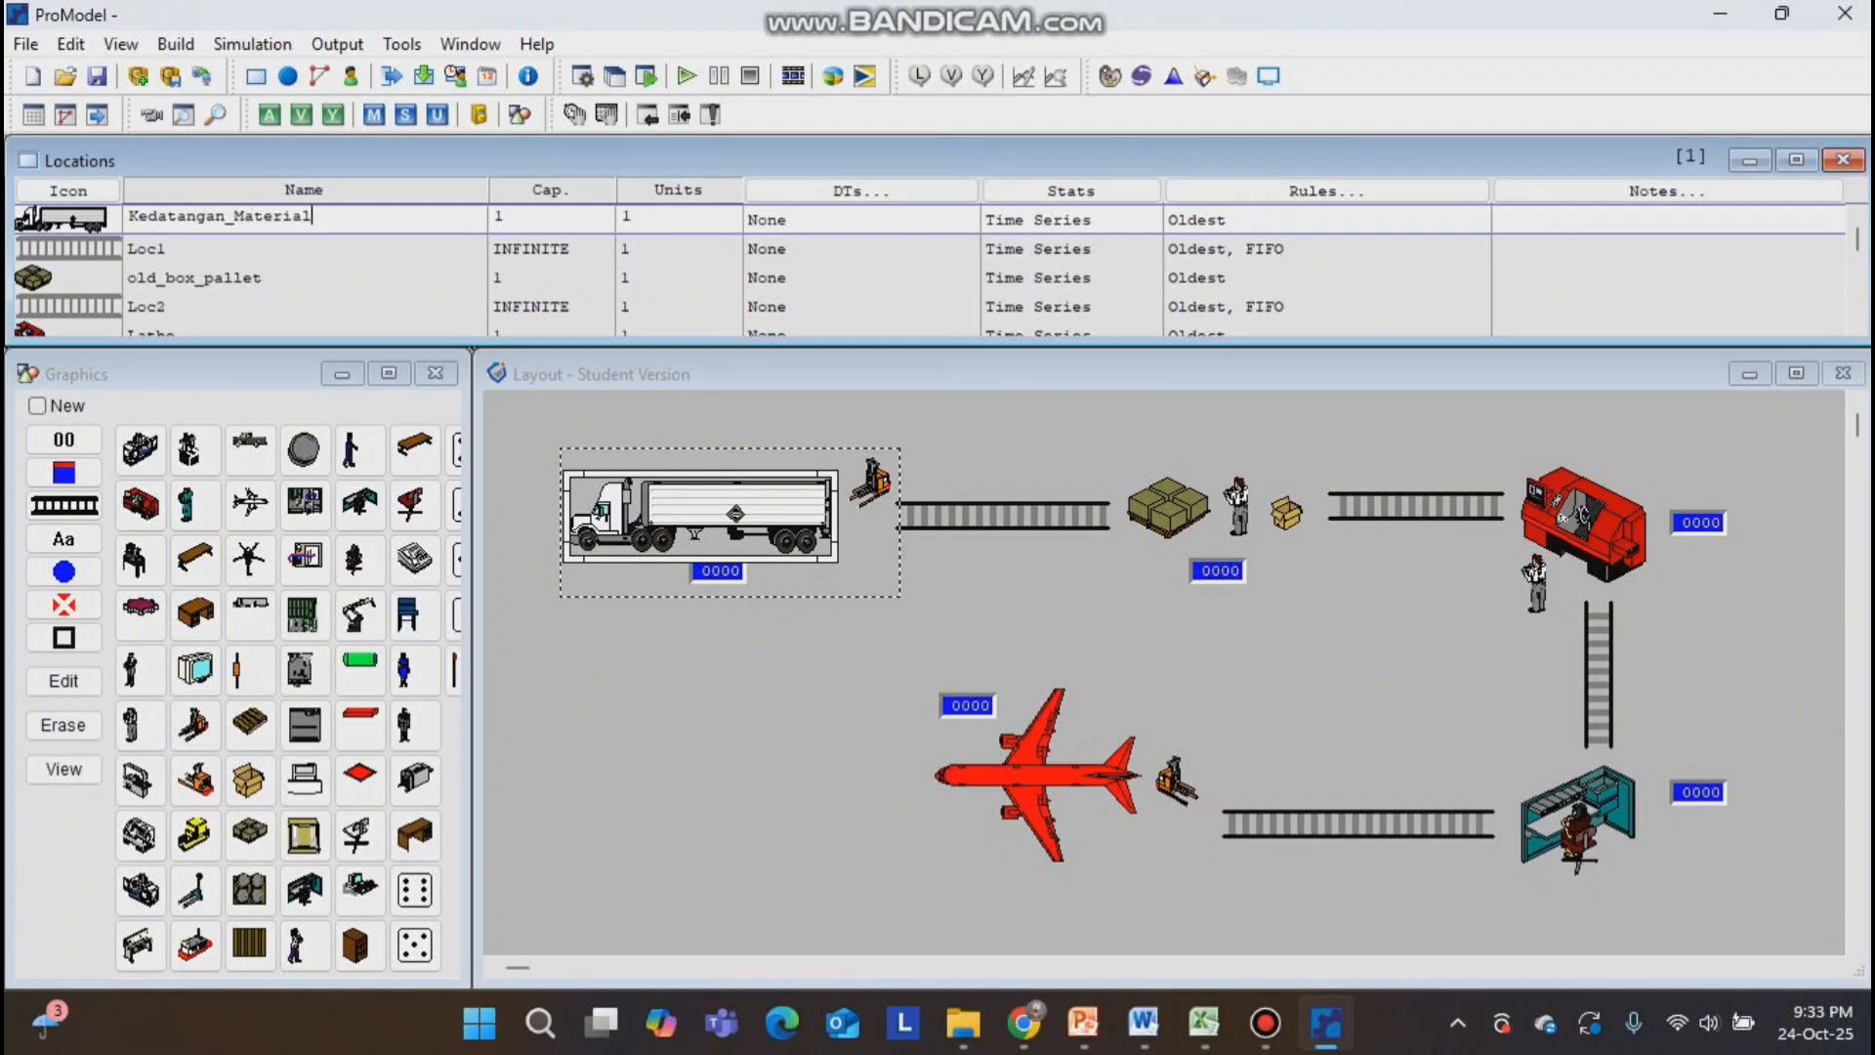
left_click(158, 250)
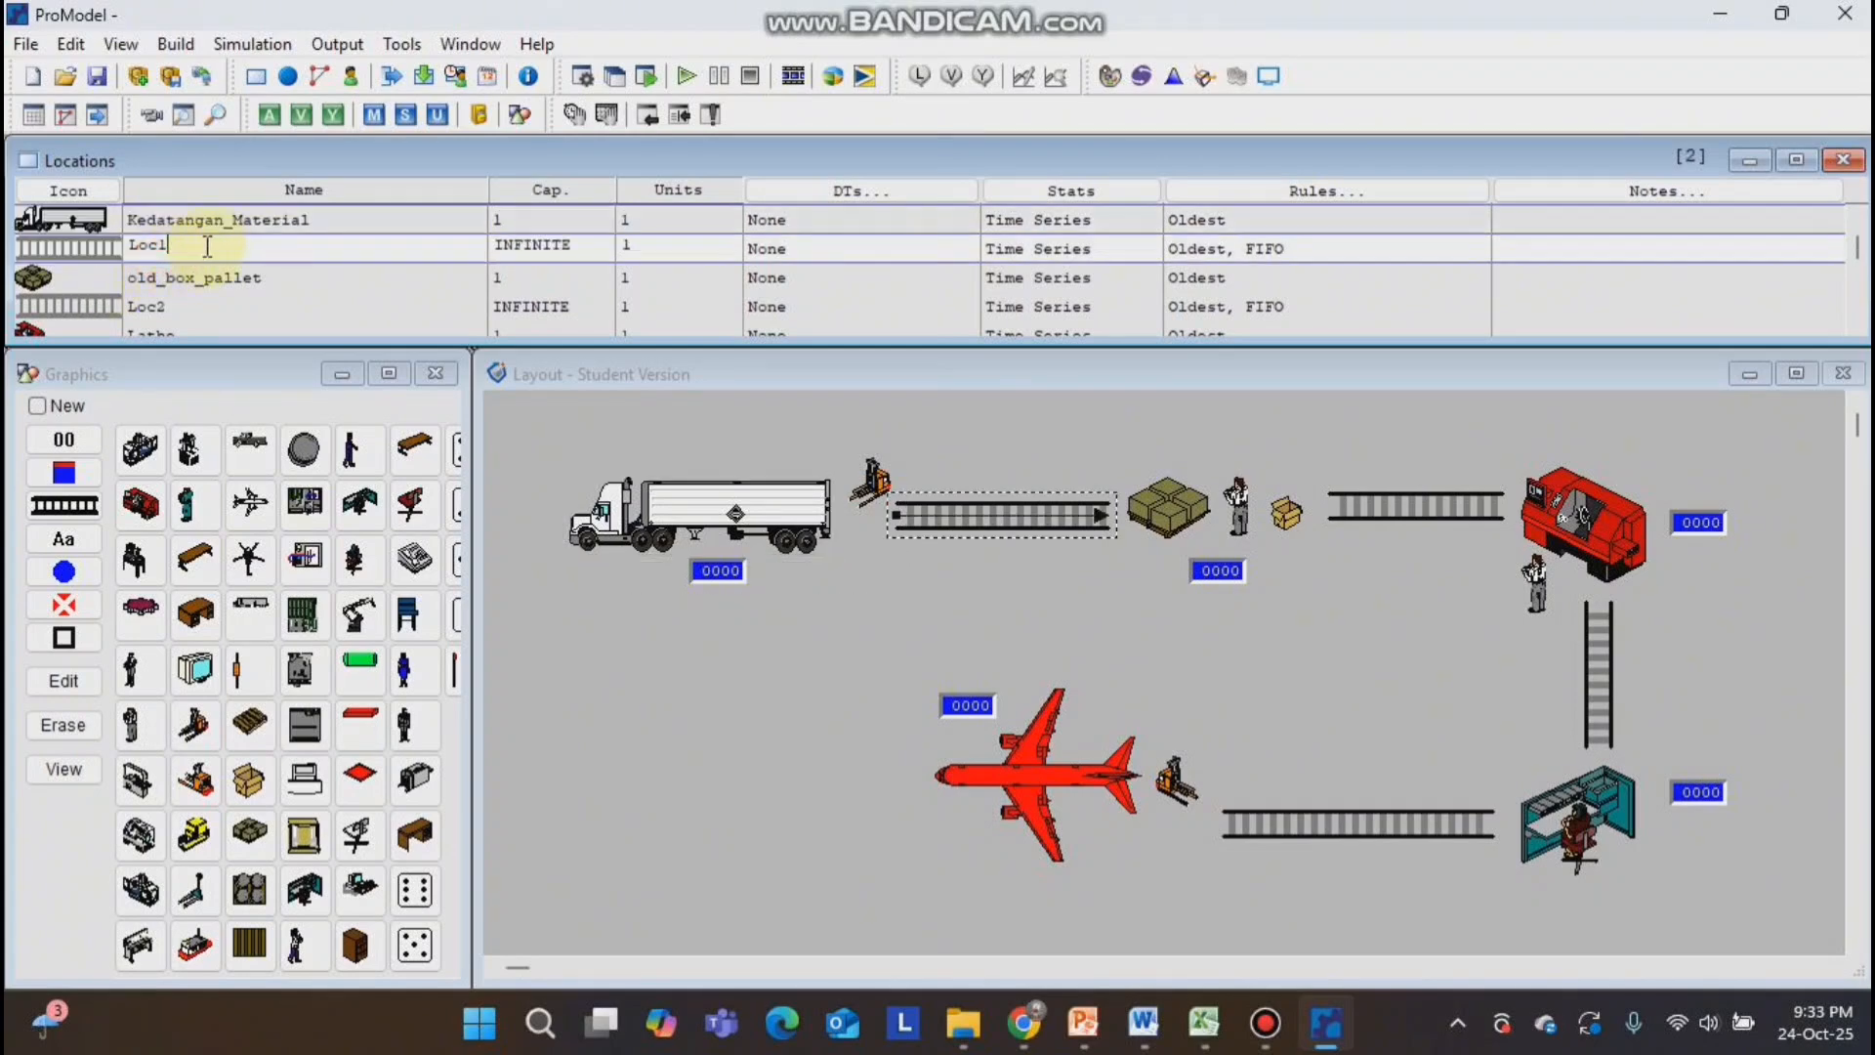
left_click_drag(207, 246, 137, 249)
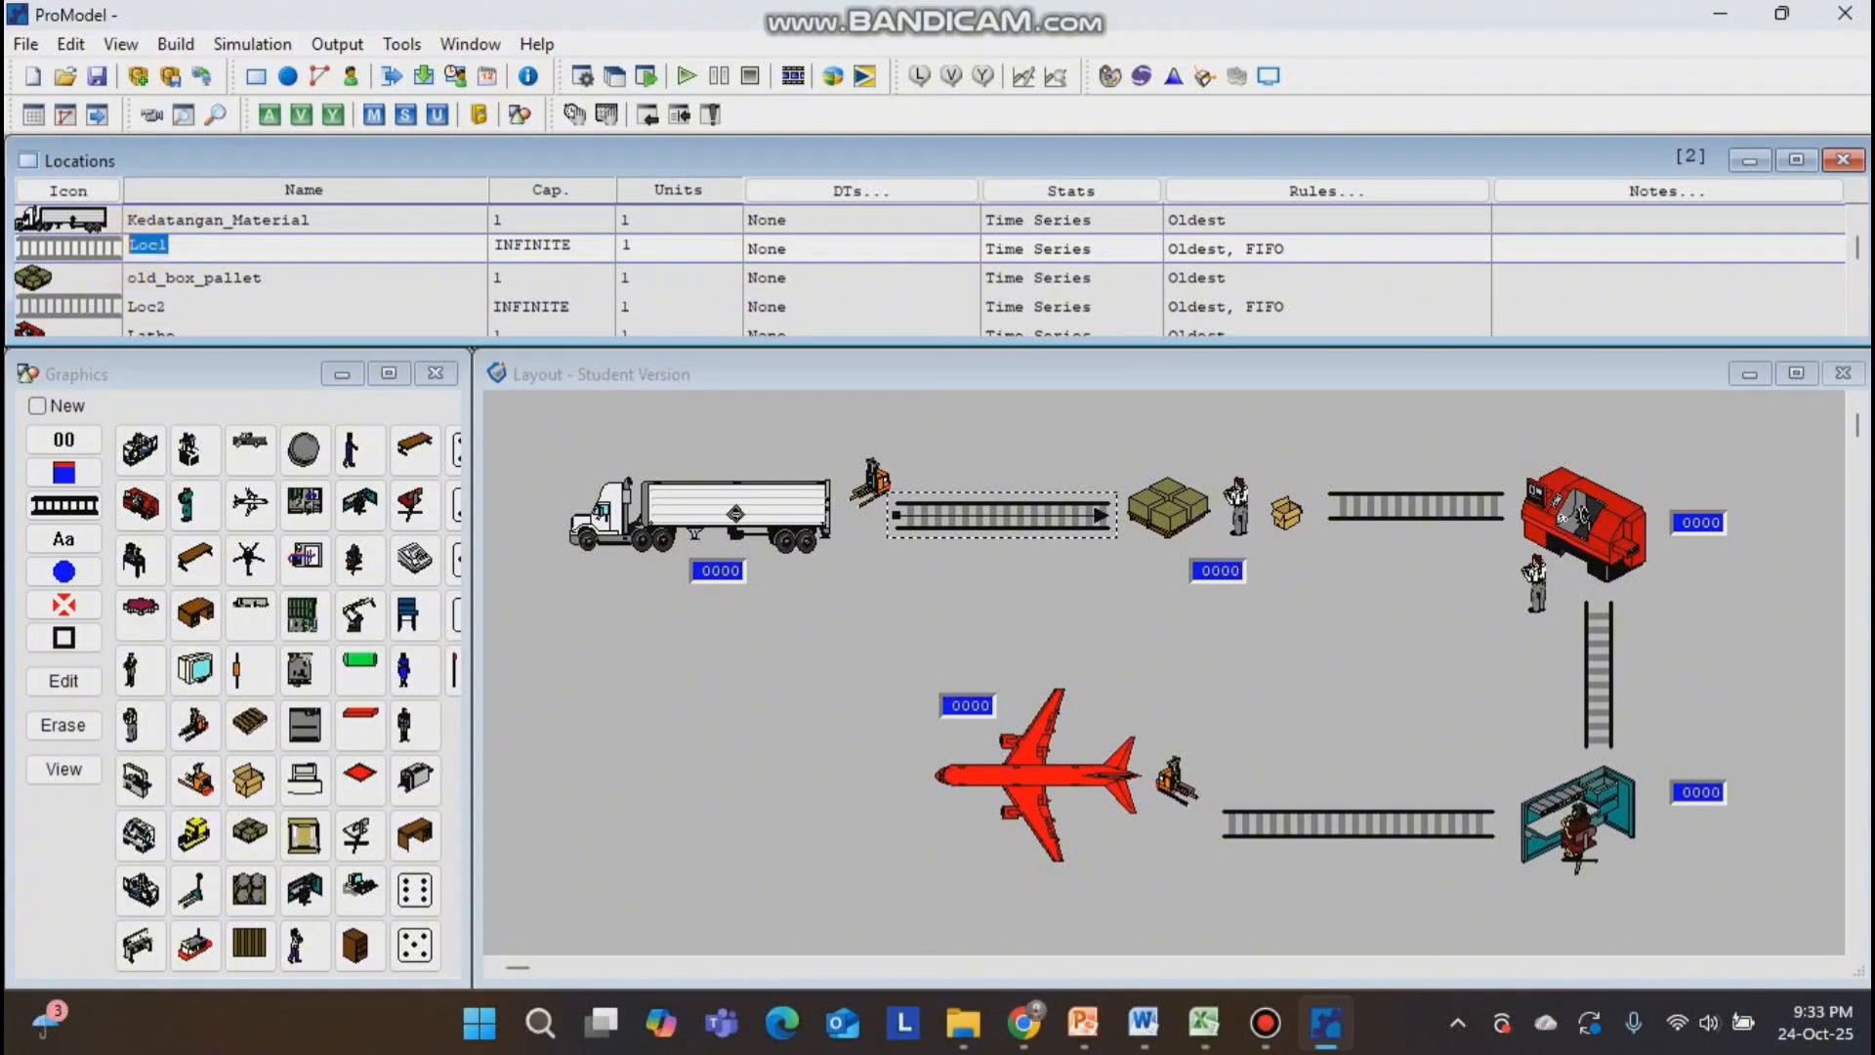
type("enuju_Gudang_RM")
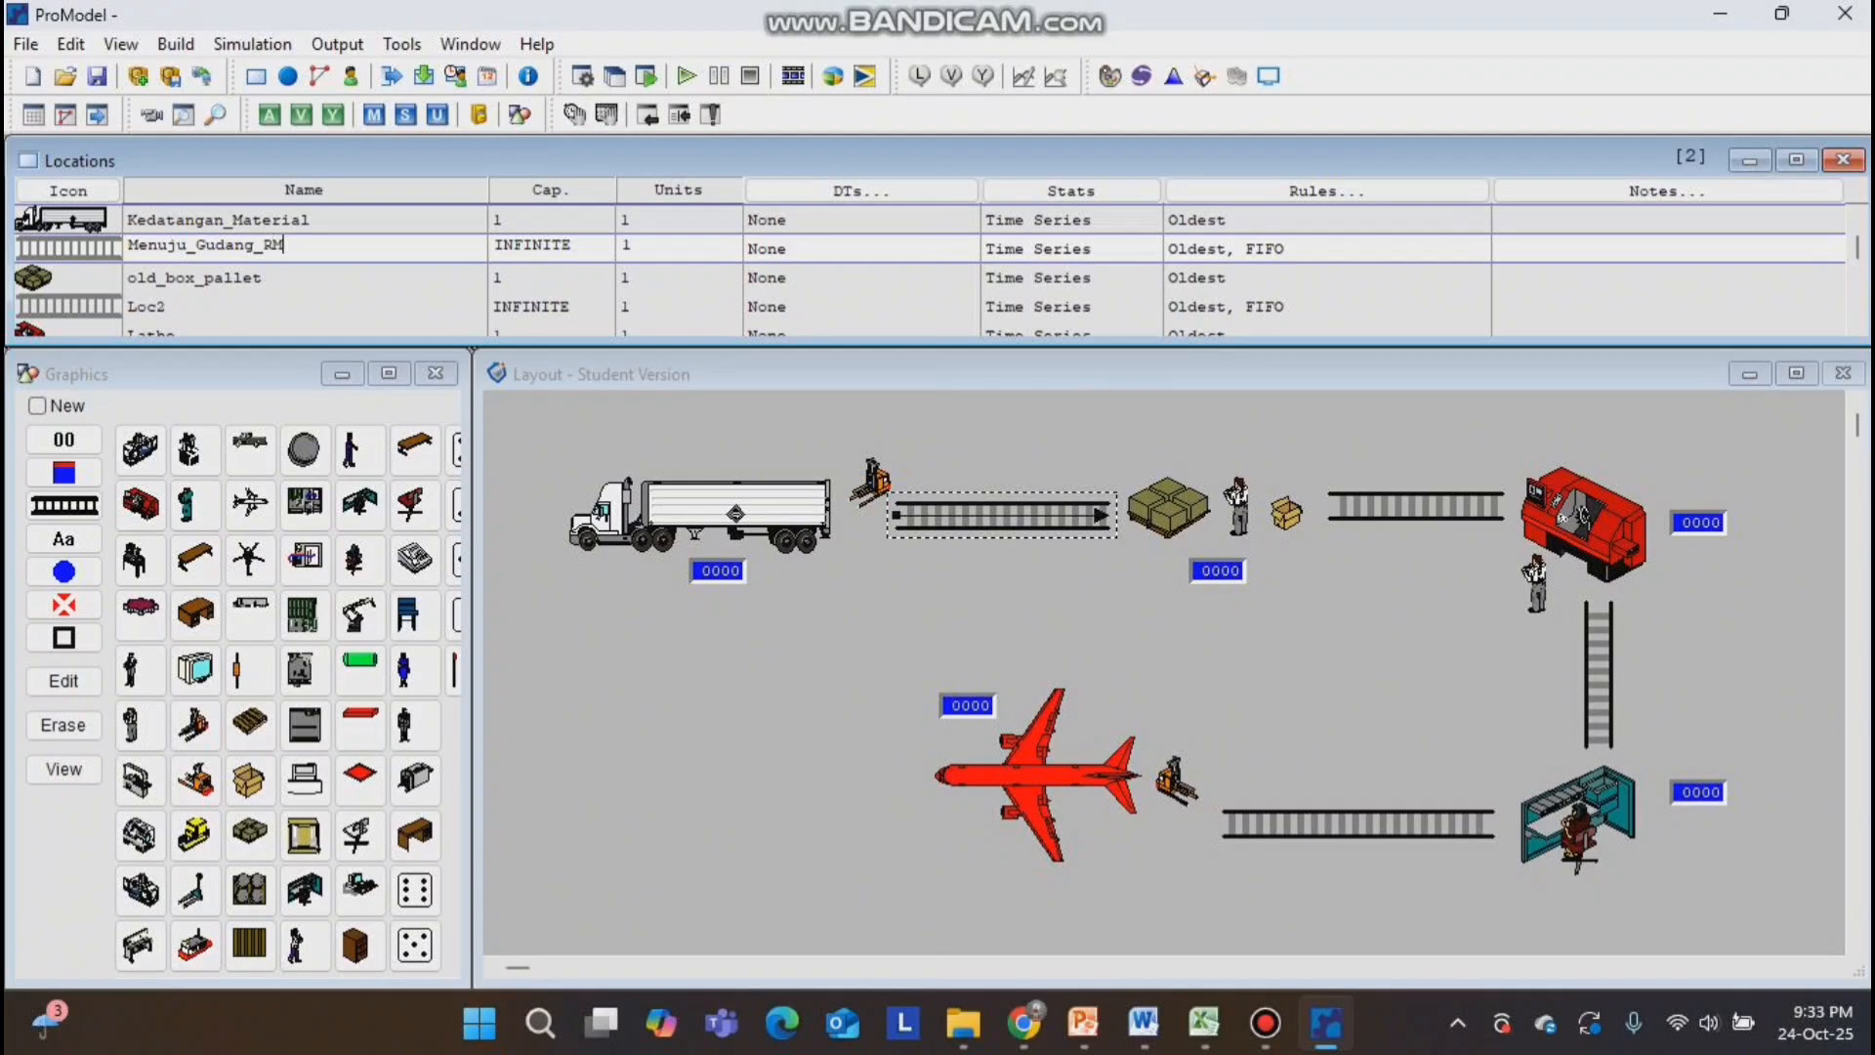
Rename the box pallet location as Gudang_RM and the second queue as Menuju_Produksi.
left_click(192, 281)
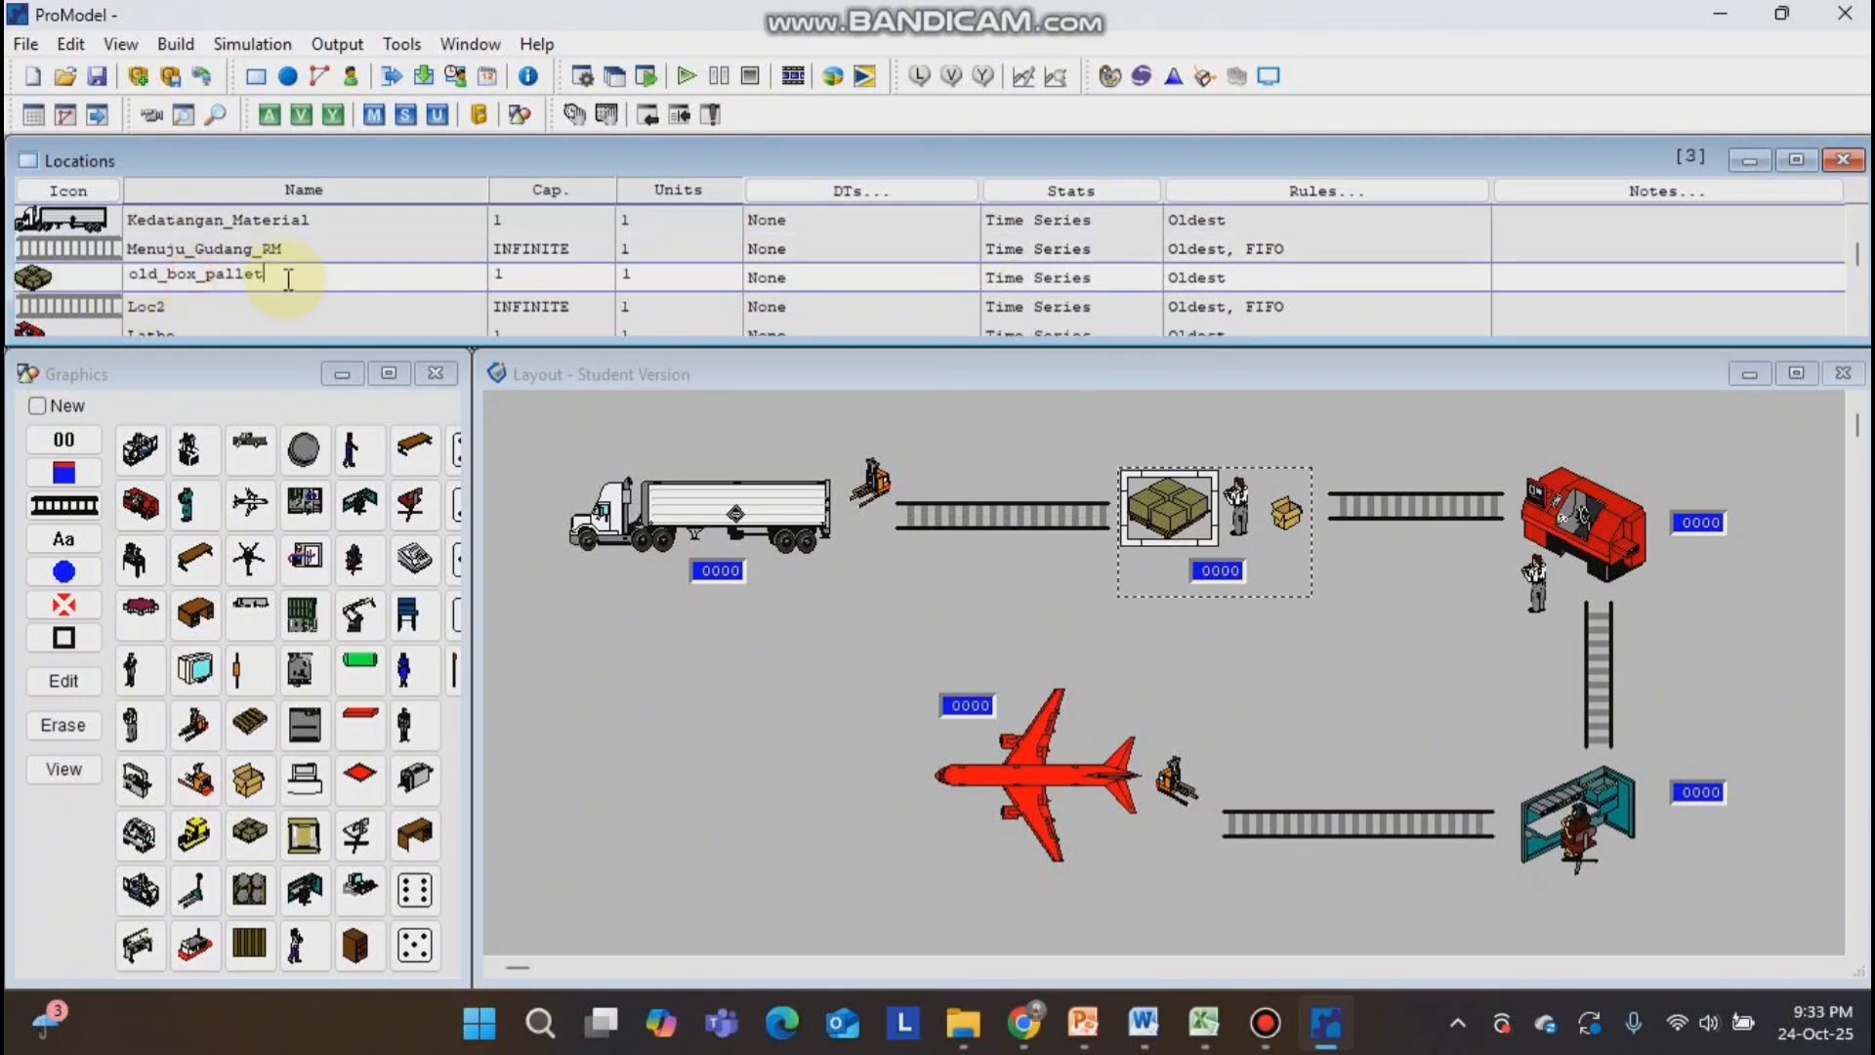
type("Gud")
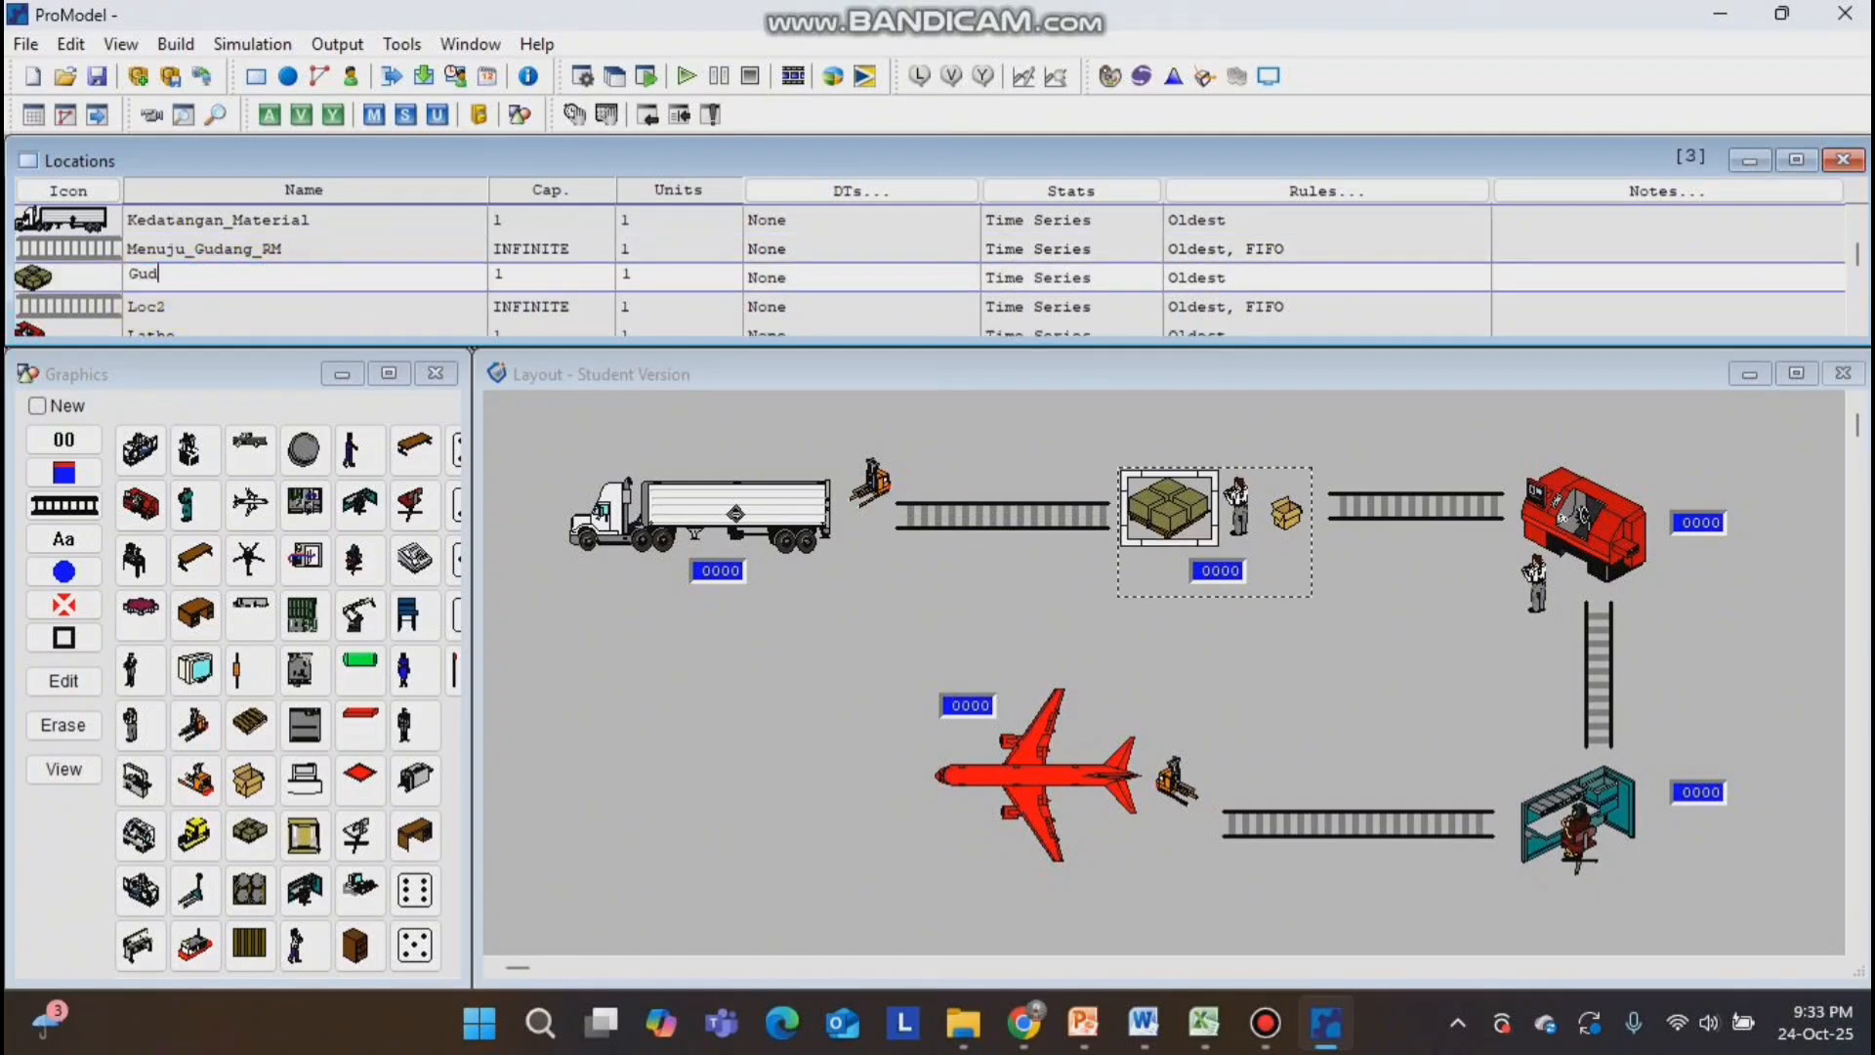
type("ang_RM")
left_click(147, 306)
type("Menuju_Produksi")
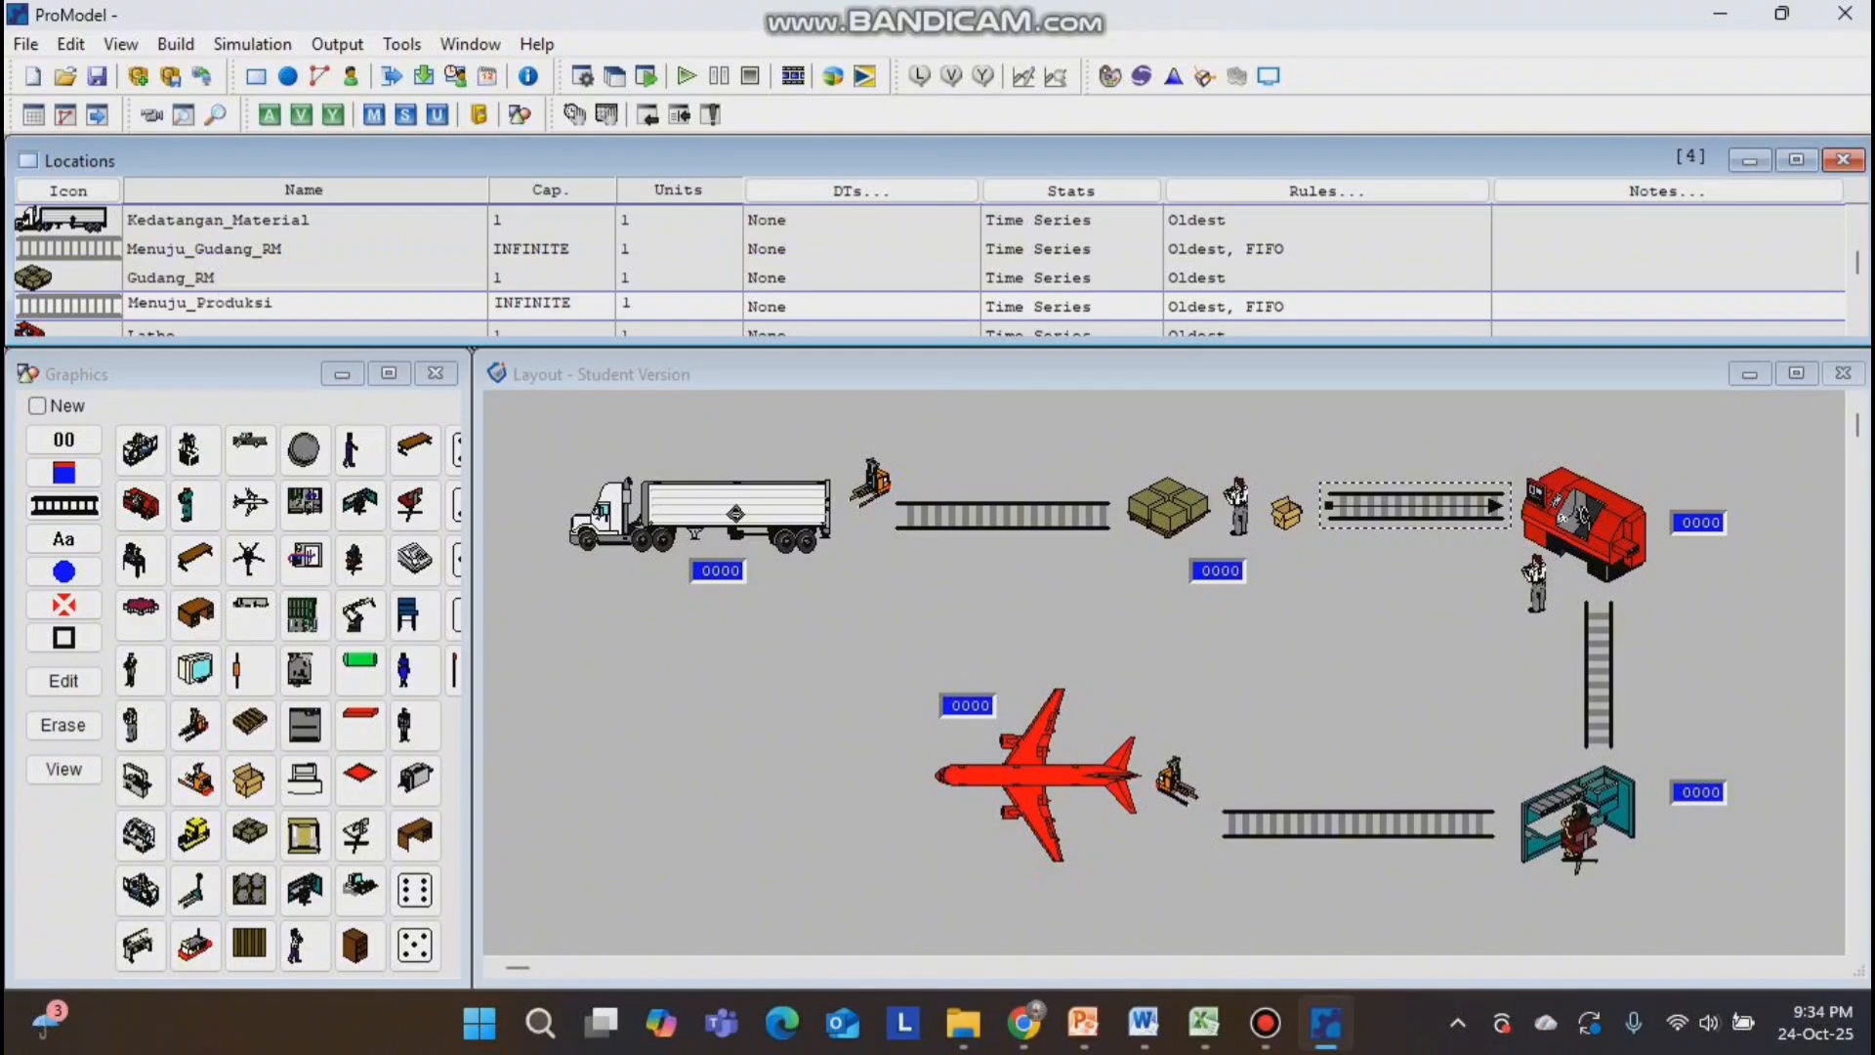
Rename the lathe location as Produksi and the vertical queue as Menuju_QC.
scroll(179, 302, "down", 1)
left_click_drag(180, 304, 105, 276)
type("Produksi")
scroll(182, 269, "down", 2)
type("Me")
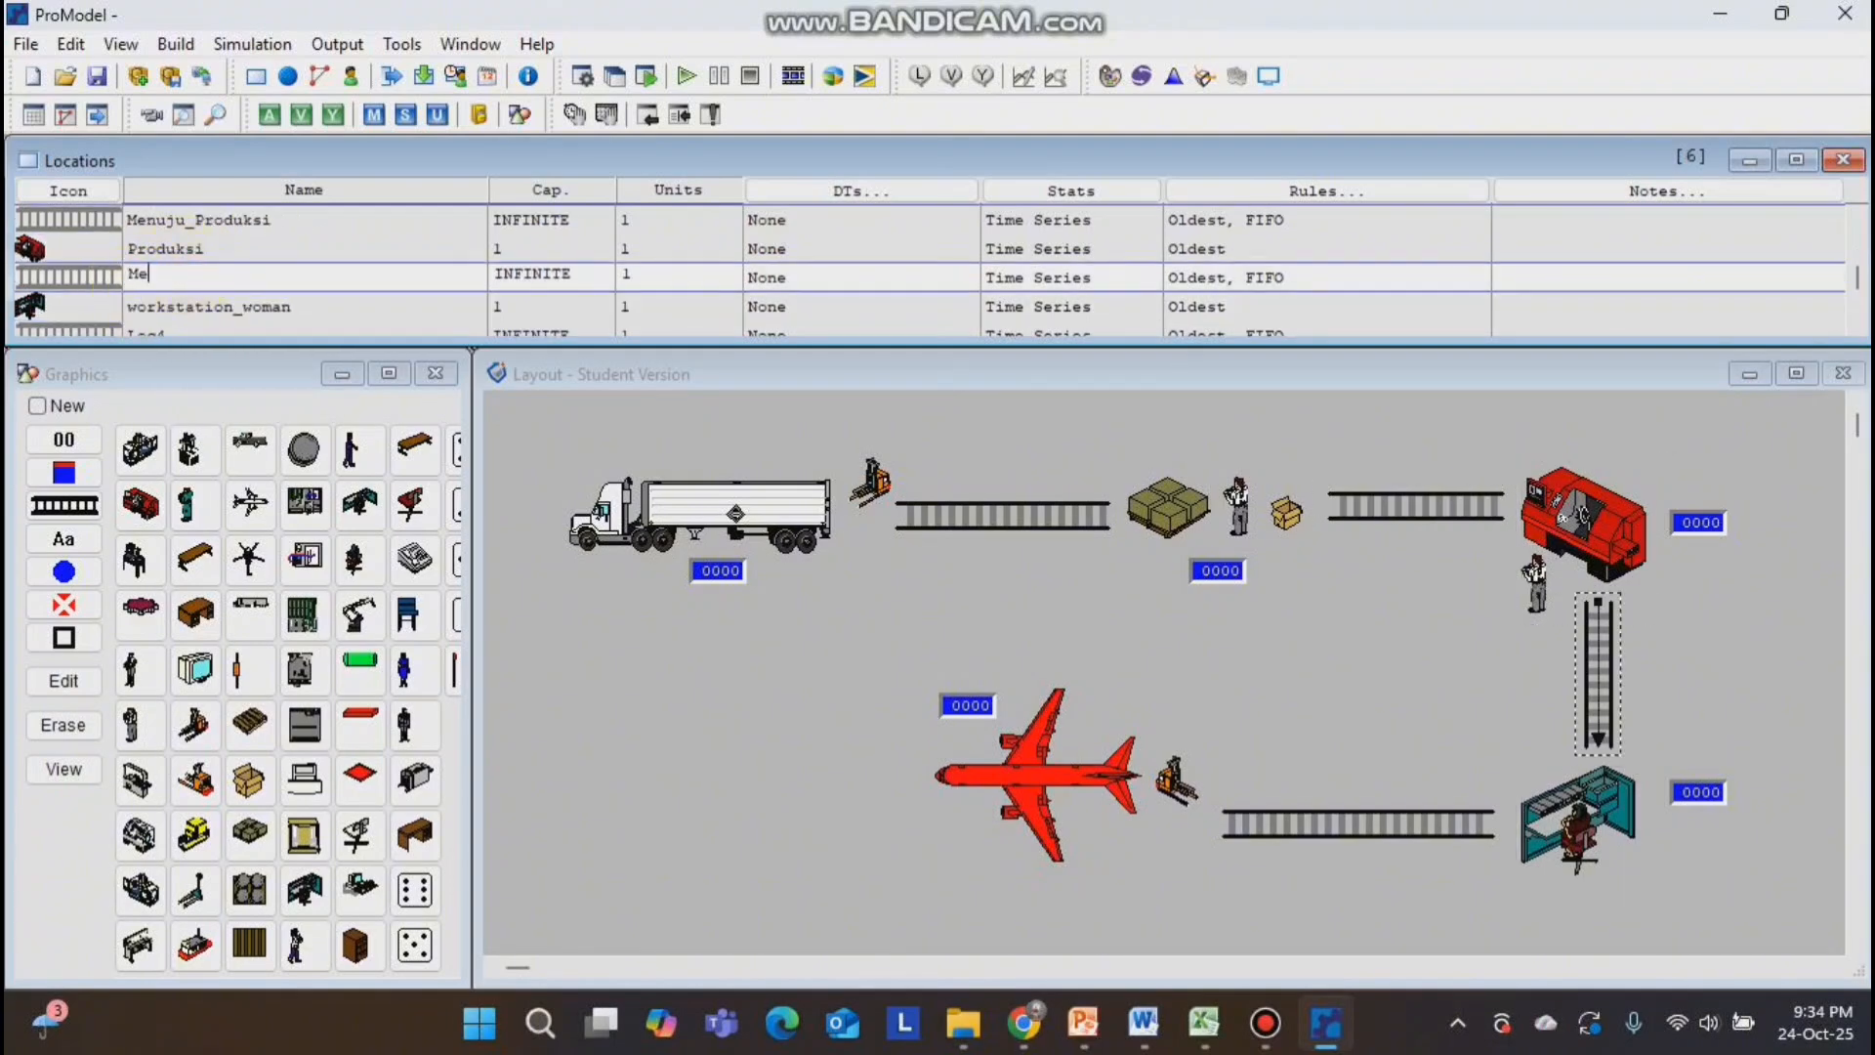
type("nuju_QC")
Rename the workstation as Melakukan_QC, the last queue as Menuju_Pengiriman and the jet as Melakukan_Pengiriman.
left_click_drag(293, 306, 125, 309)
type("Melakukan_QC")
scroll(181, 306, "down", 1)
type("Menuju_Pengiriman")
scroll(185, 304, "down", 1)
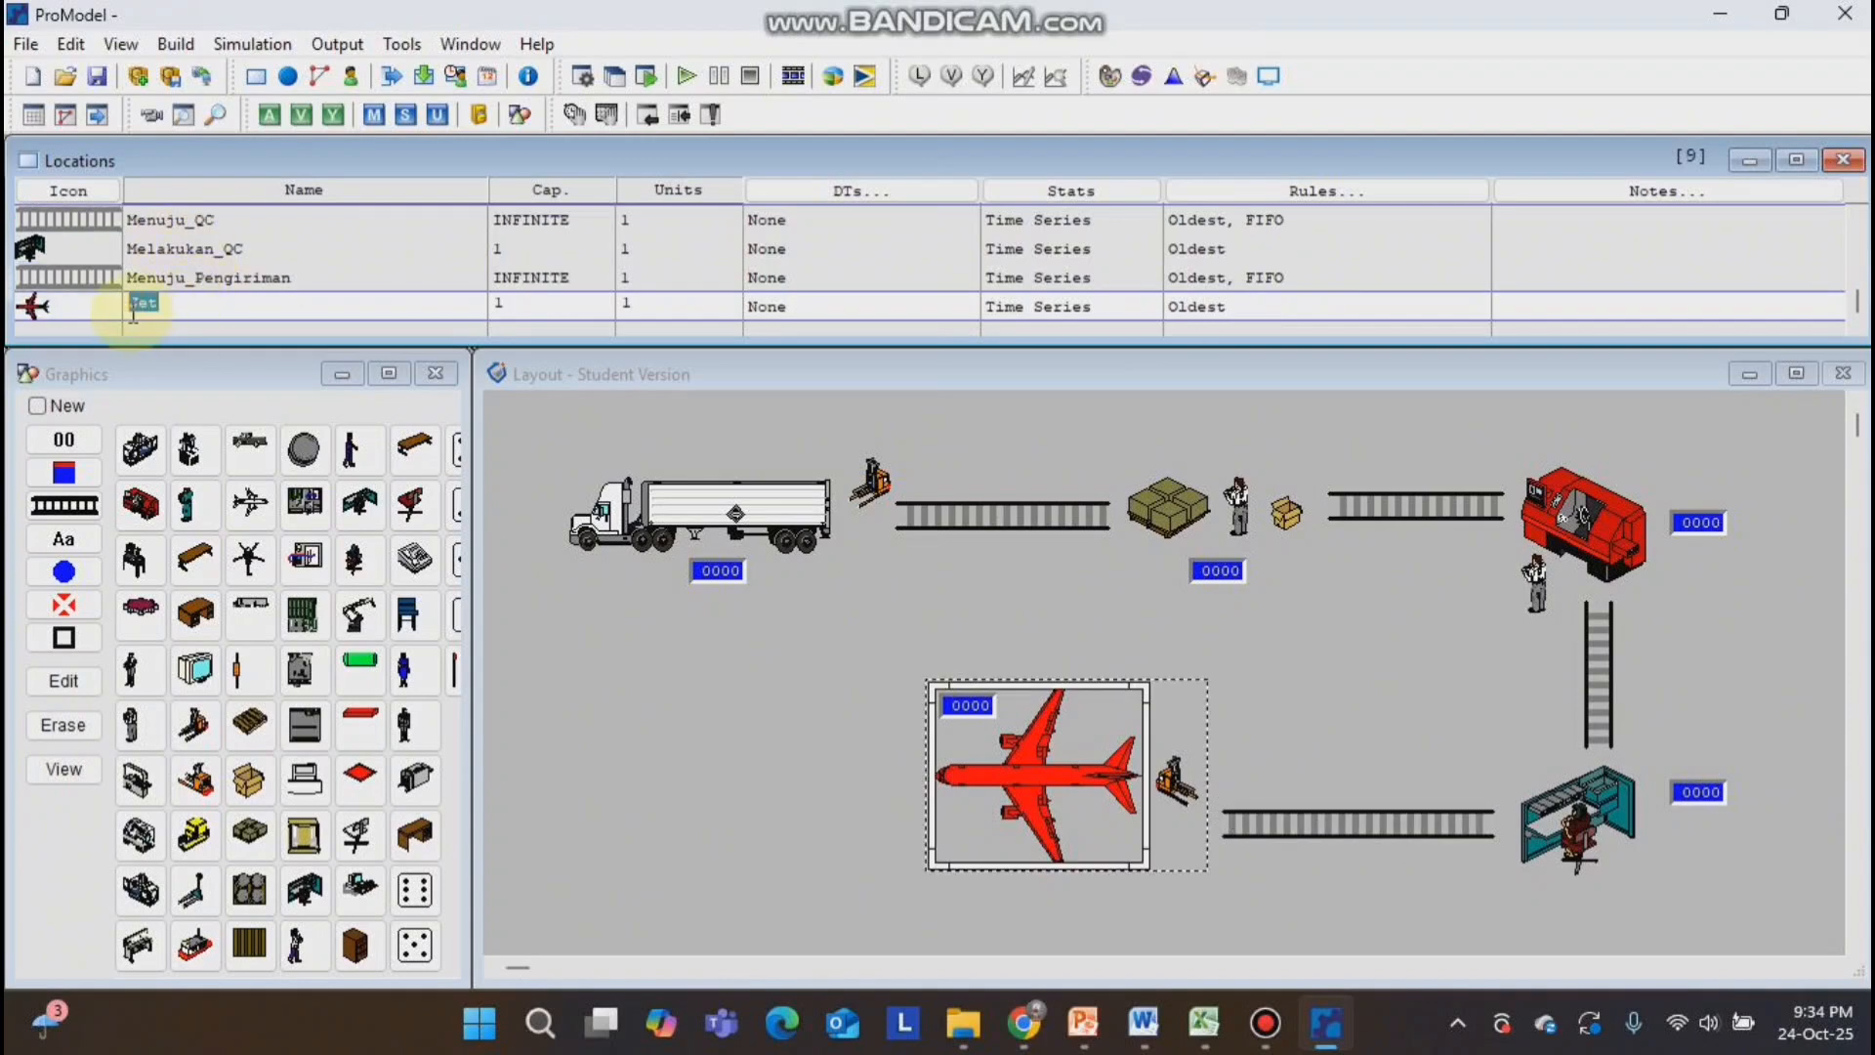
type("Melakukan_Pengiriman")
Set the capacities to 75 for Kedatangan_Material, 1 for Menuju_Gudang_RM, 70 for Gudang_RM and 1 for Menuju_Produksi.
scroll(356, 254, "up", 5)
left_click_drag(549, 218, 494, 247)
type("751")
left_click_drag(530, 275, 482, 286)
type("1")
Set the capacities to 75 for Produksi and Melakukan_Pengiriman, 70 for Melakukan_QC, and 1 for Menuju_QC and Menuju_Pengiriman.
scroll(498, 306, "down", 1)
type("75")
scroll(547, 293, "down", 1)
type("1")
scroll(586, 312, "down", 1)
type("70")
scroll(498, 305, "down", 2)
type("1")
left_click(500, 305)
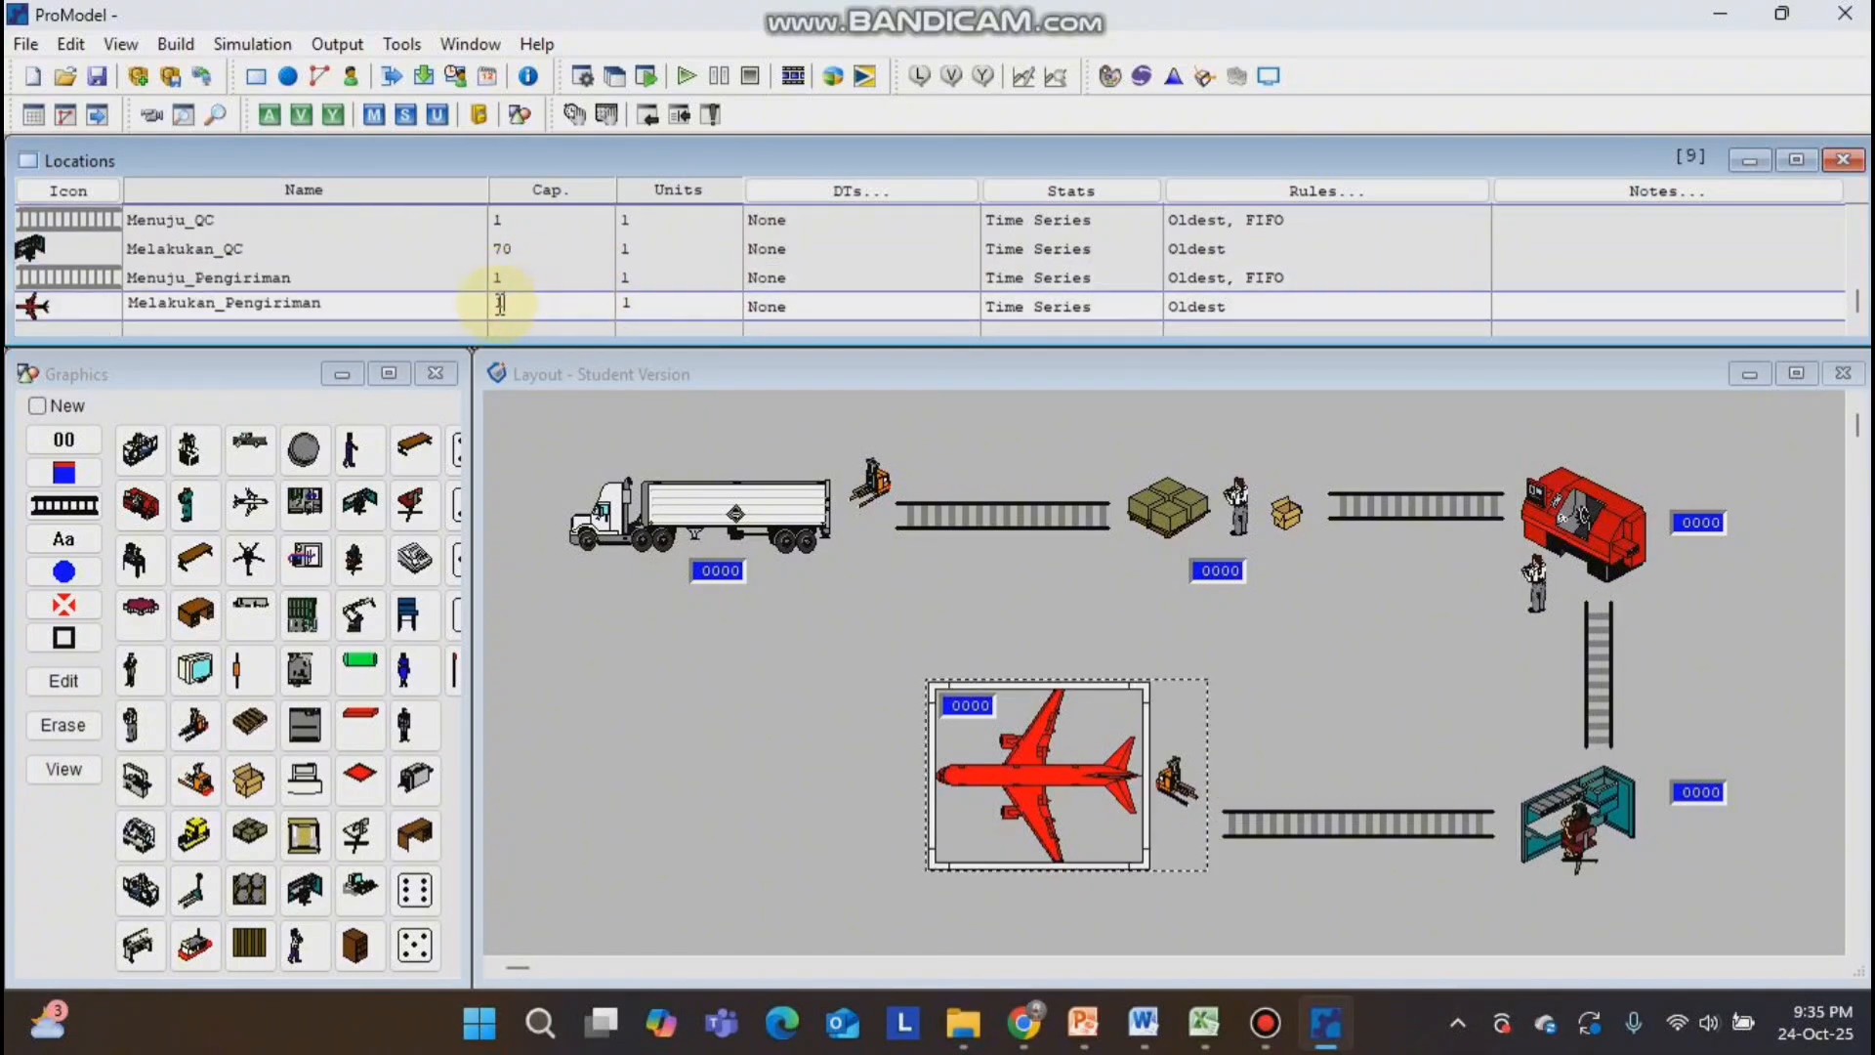
type("75")
Add the name label "Kedatangan Material" to the truck location, below its counter.
left_click(747, 536)
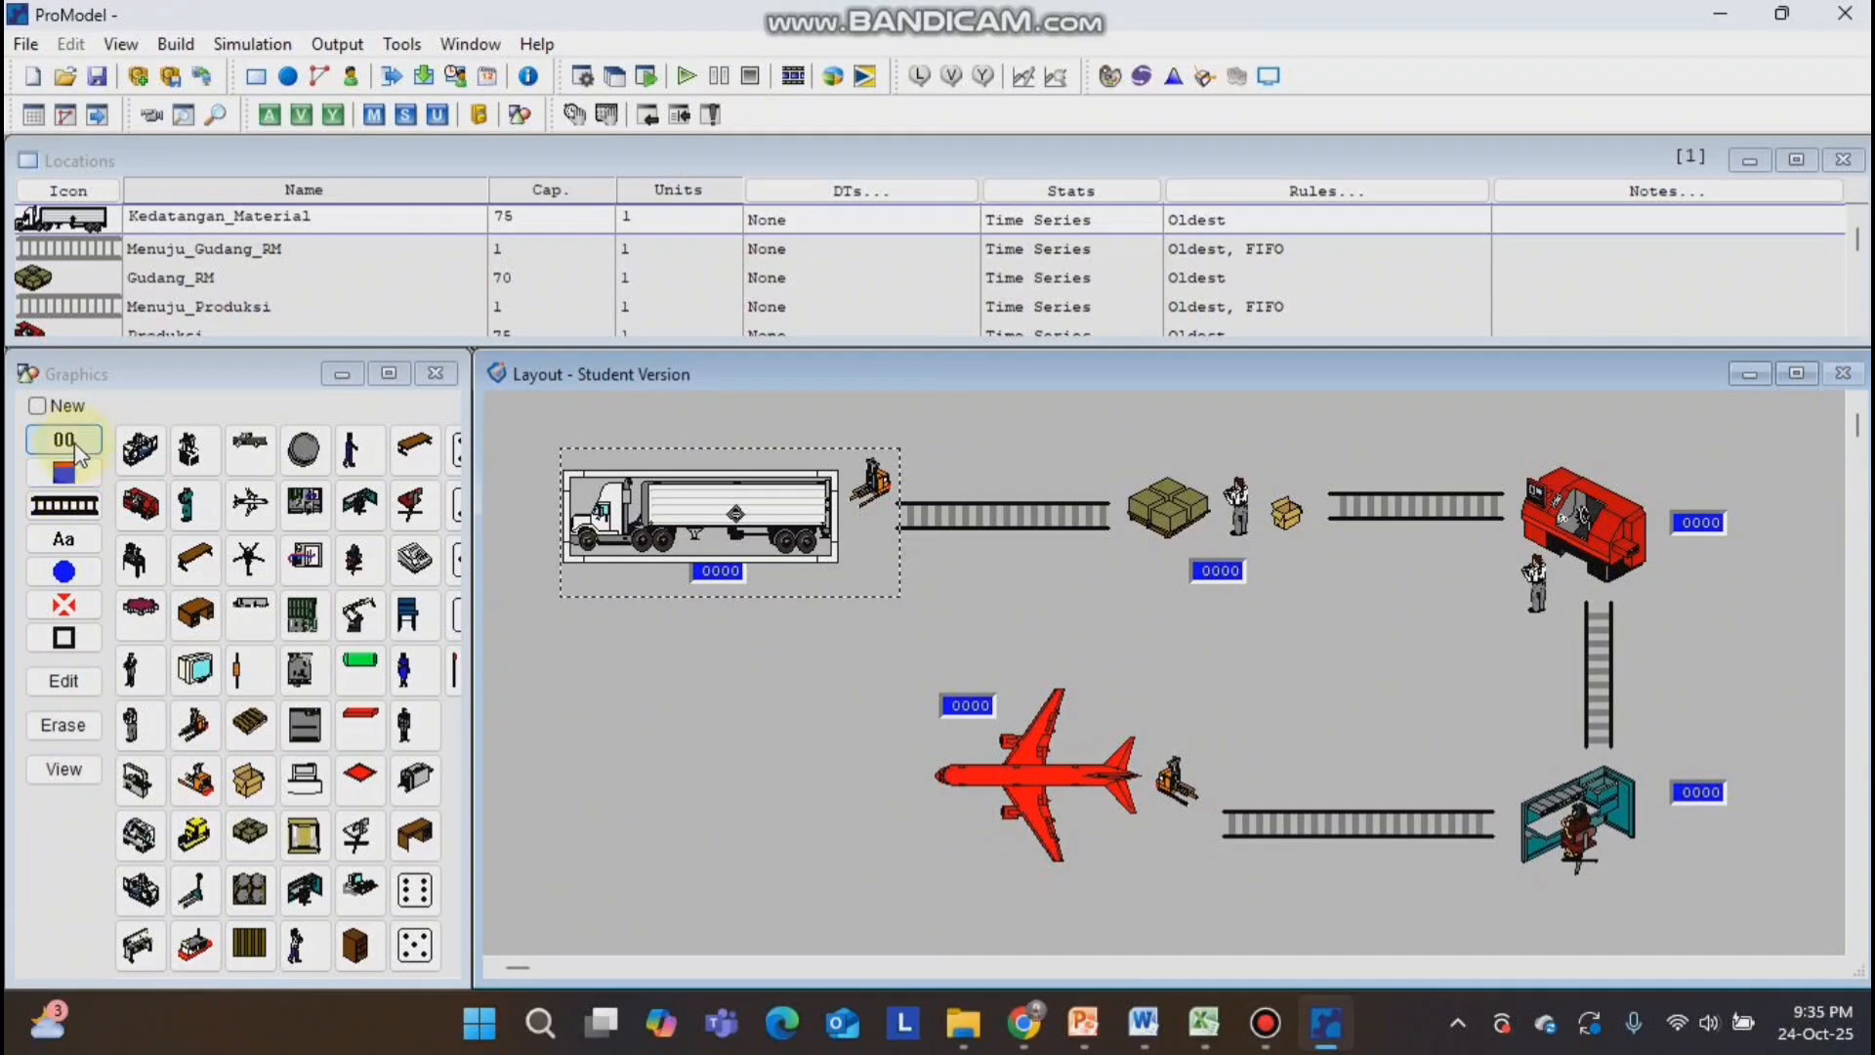
left_click(65, 540)
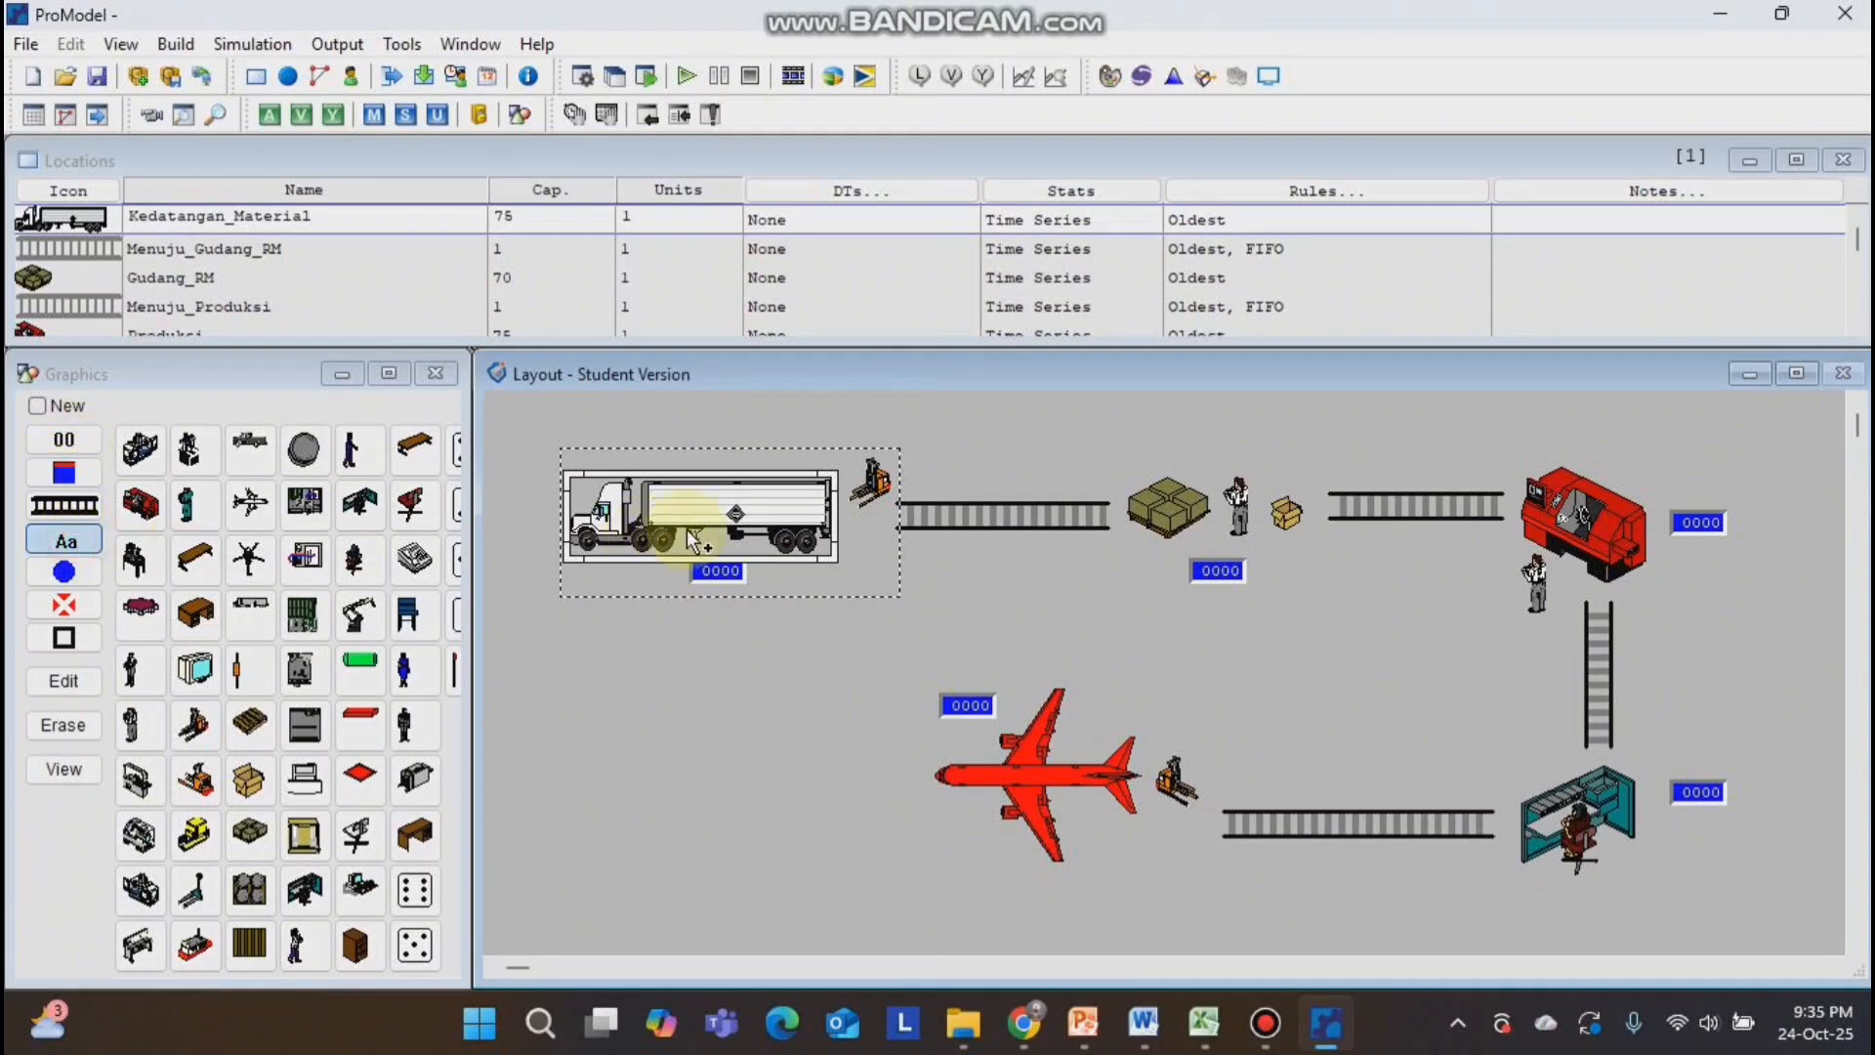
left_click(781, 584)
mouse_move(788, 590)
left_mouse_down()
mouse_move(767, 625)
mouse_move(761, 605)
left_mouse_up()
Add the name label "Gudang RM" to the box pallet location, below its counter.
left_click(1164, 513)
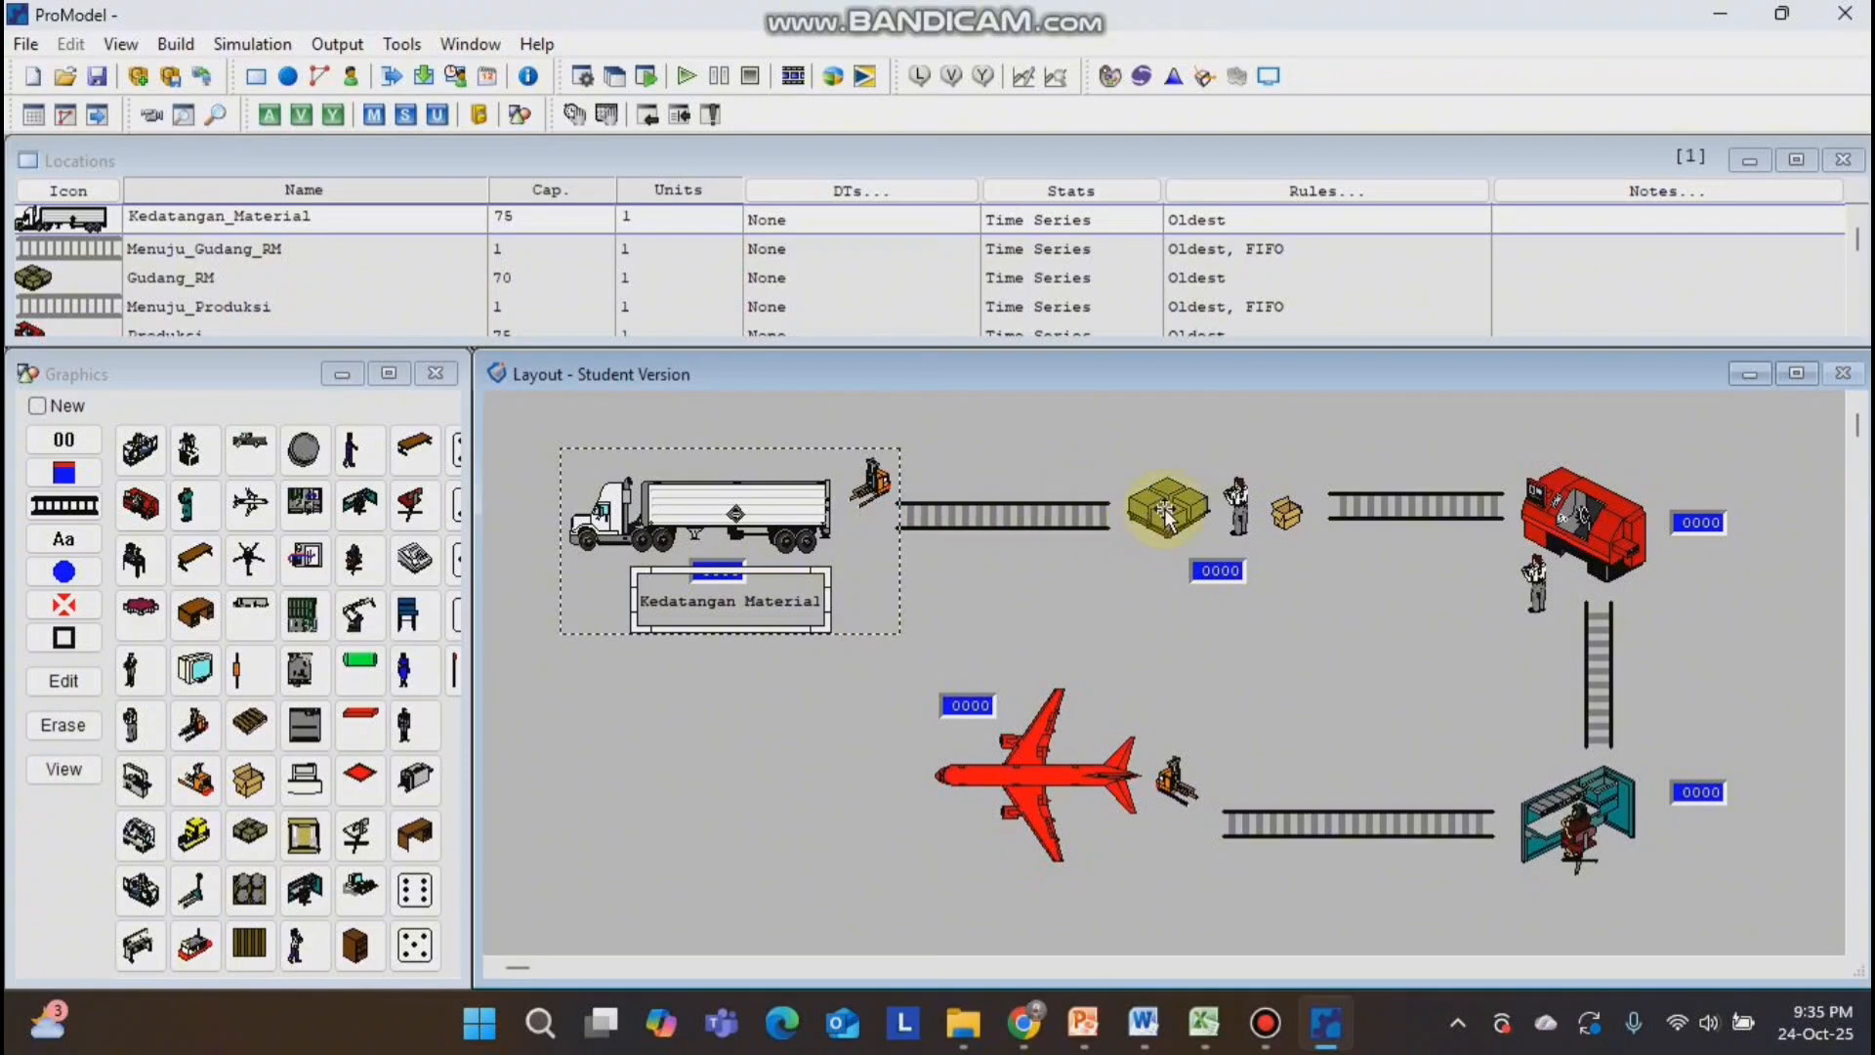
left_click(63, 539)
left_click(1192, 595)
left_click_drag(1191, 595, 1228, 614)
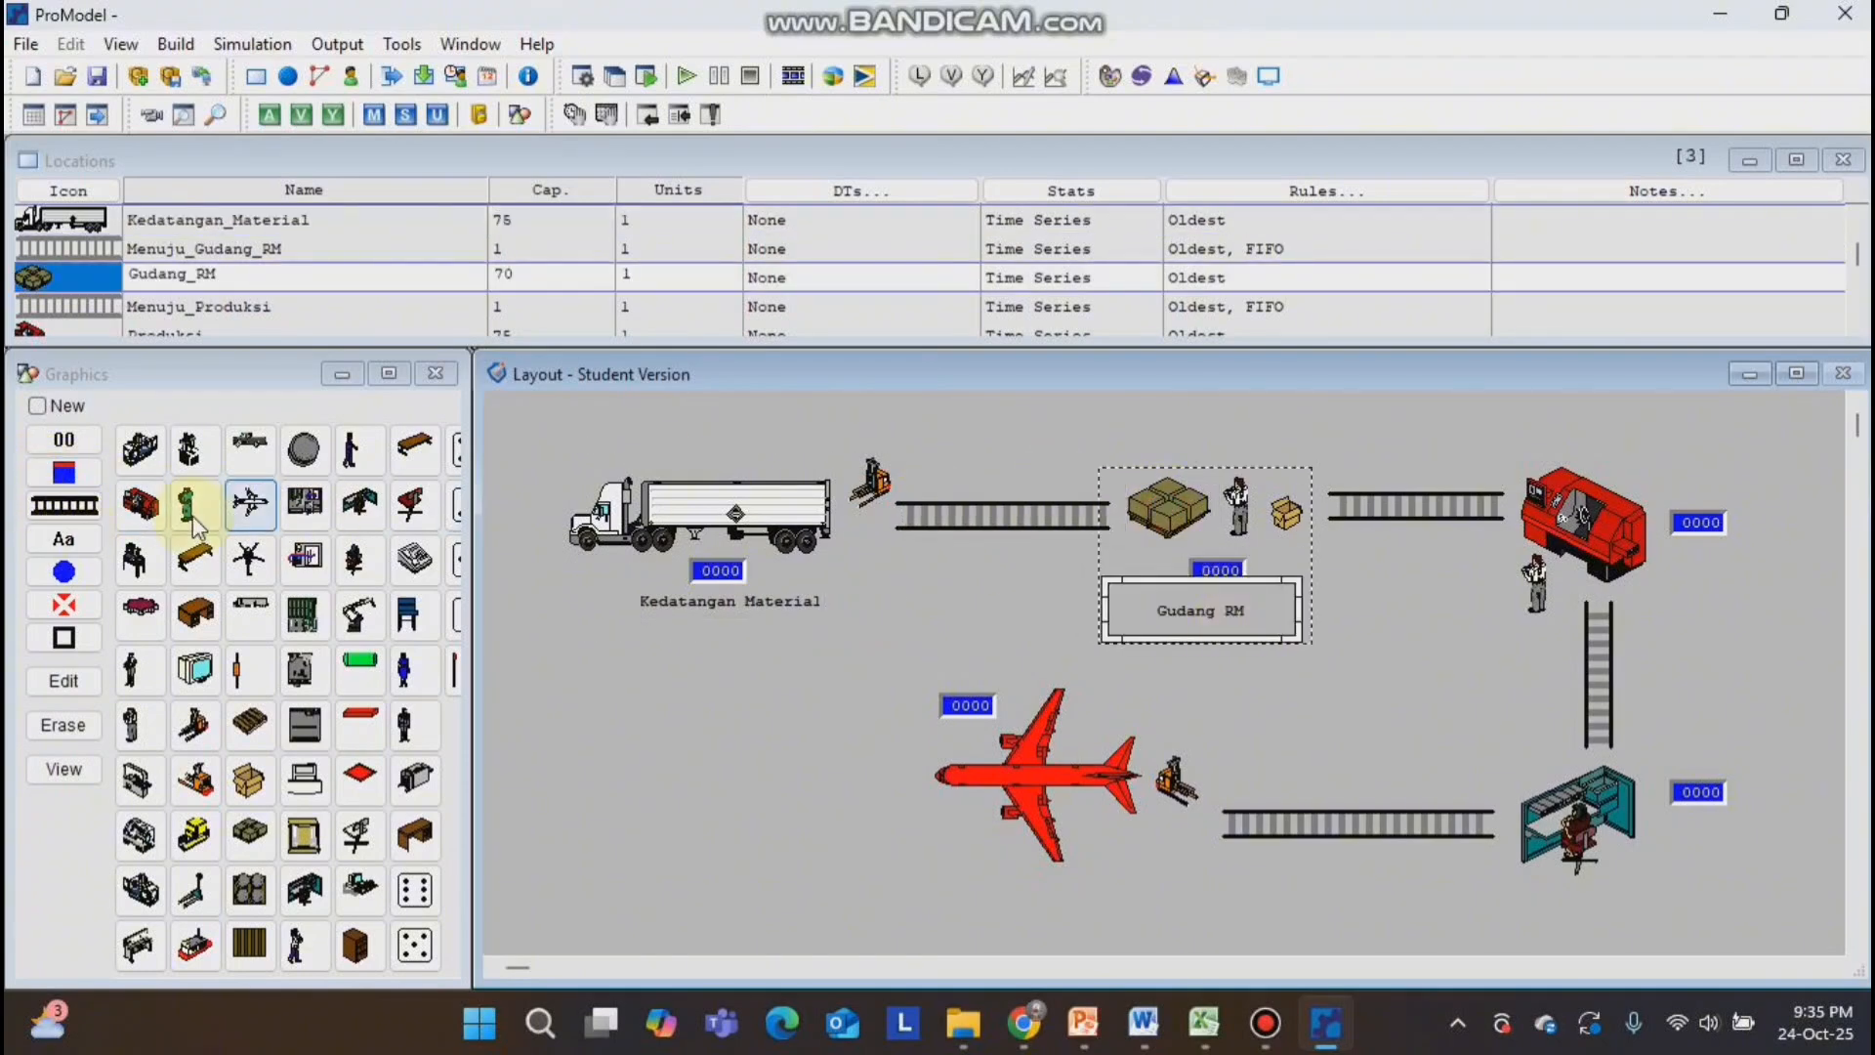
Add the name label "Produksi" to the lathe location, below its counter.
left_click(1581, 528)
left_click(66, 539)
left_click(1629, 566)
left_click_drag(1681, 580, 1748, 572)
Add the name label "Melakukan QC" to the workstation location, below its counter.
left_click(1576, 830)
left_click(67, 539)
left_click(1647, 848)
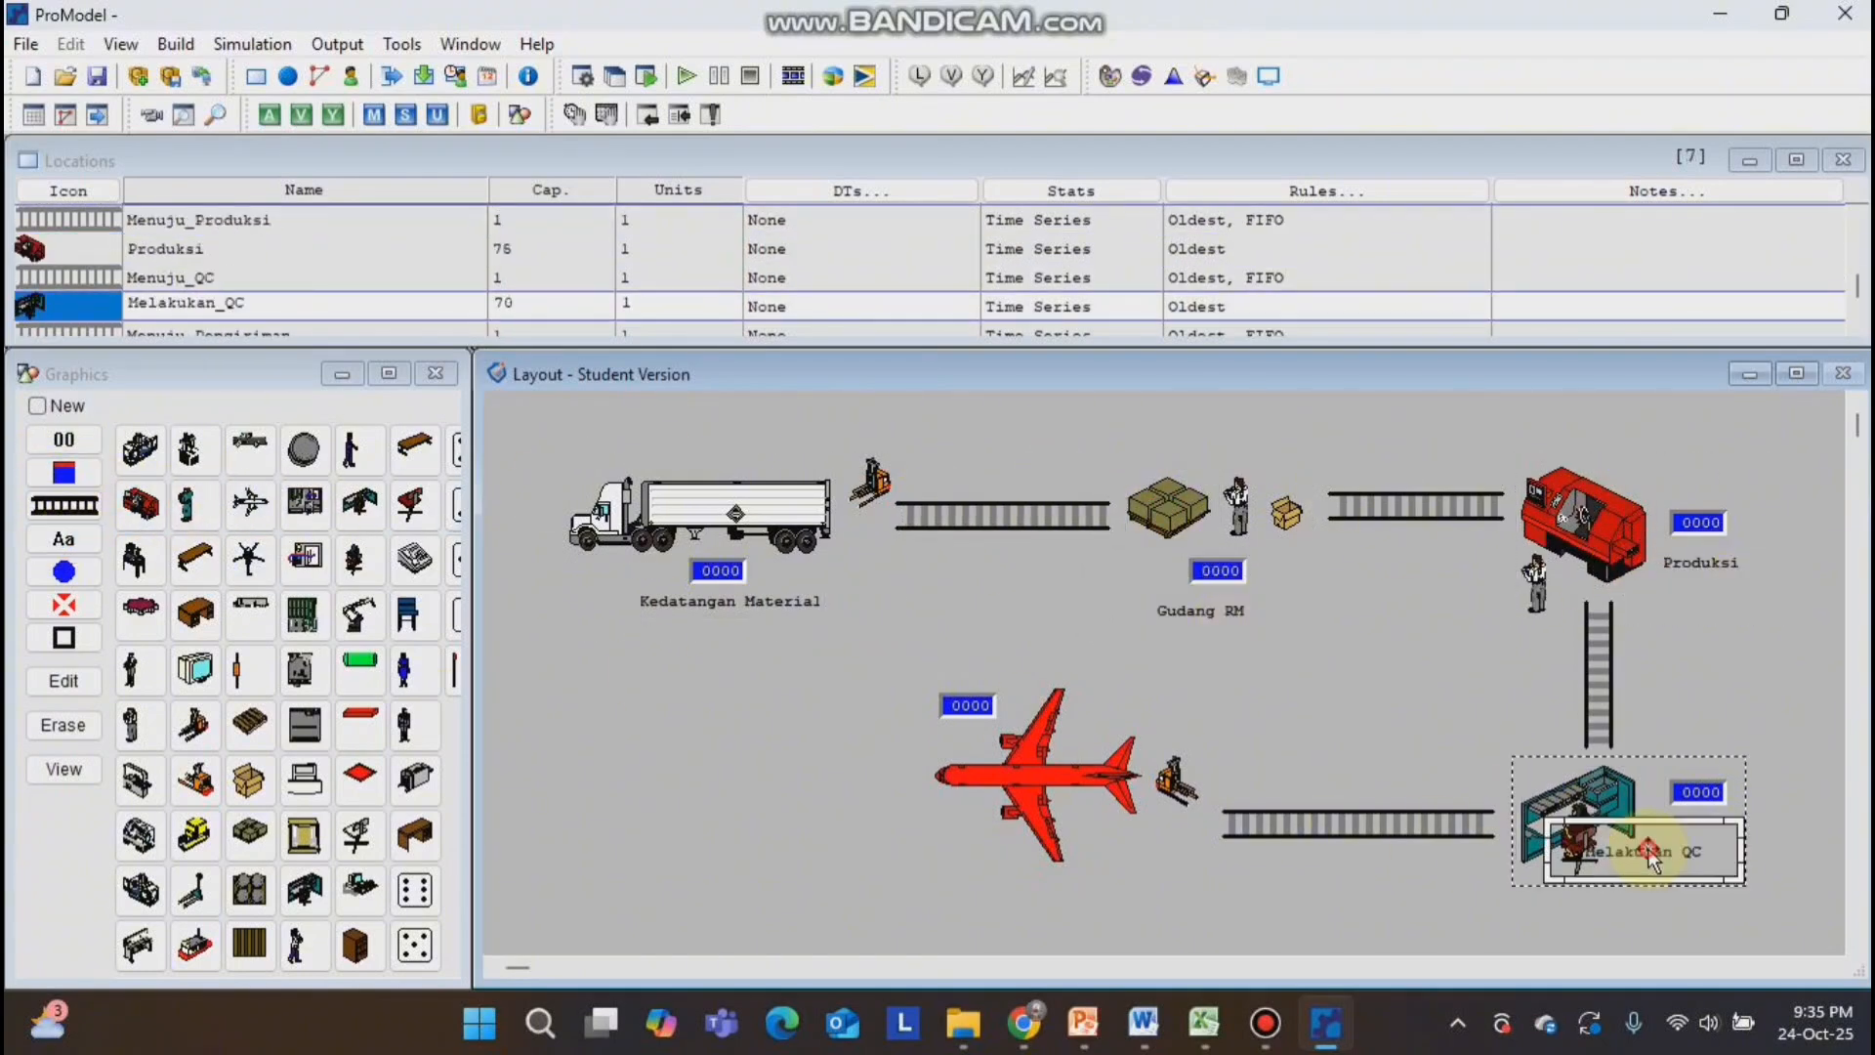
left_click_drag(1648, 857, 1706, 849)
Add the name label "Melakukan Pengiriman" below the jet and widen it to show the full text.
left_click(1035, 771)
left_click(64, 539)
left_click(1047, 869)
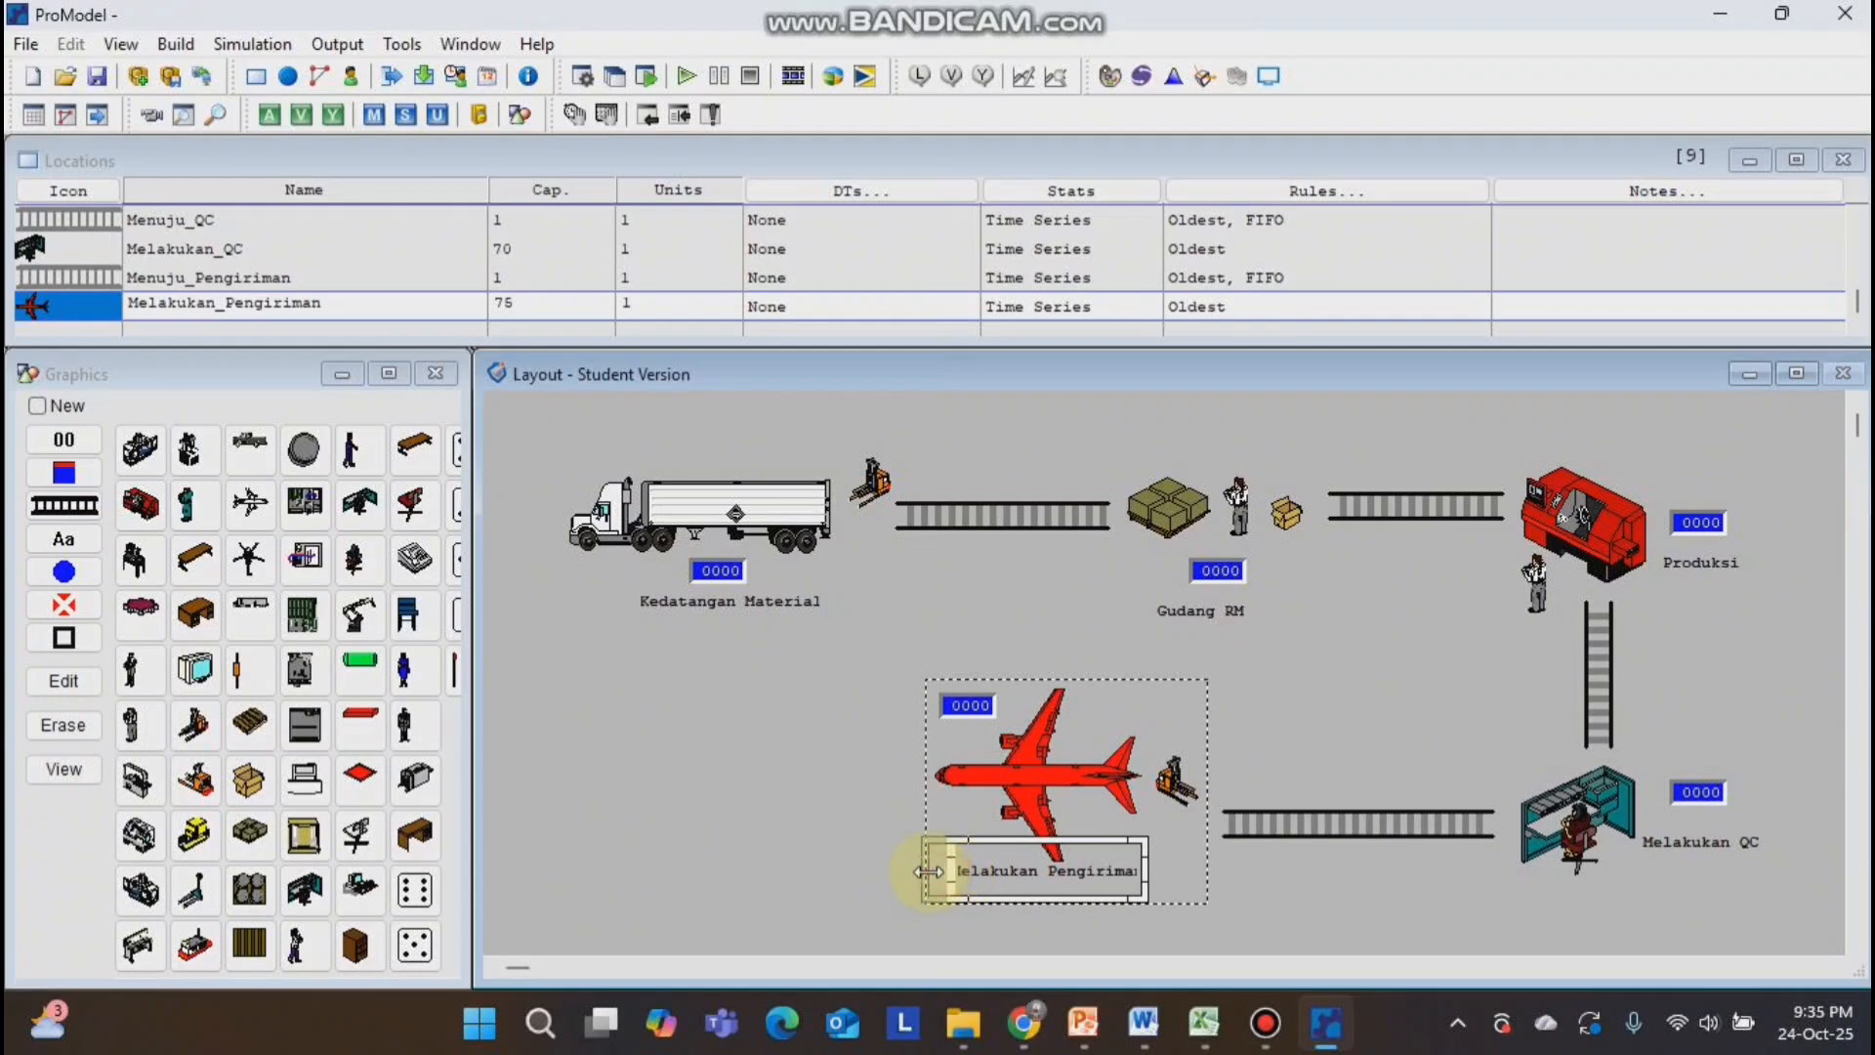
left_click_drag(928, 870, 929, 872)
left_click(800, 530)
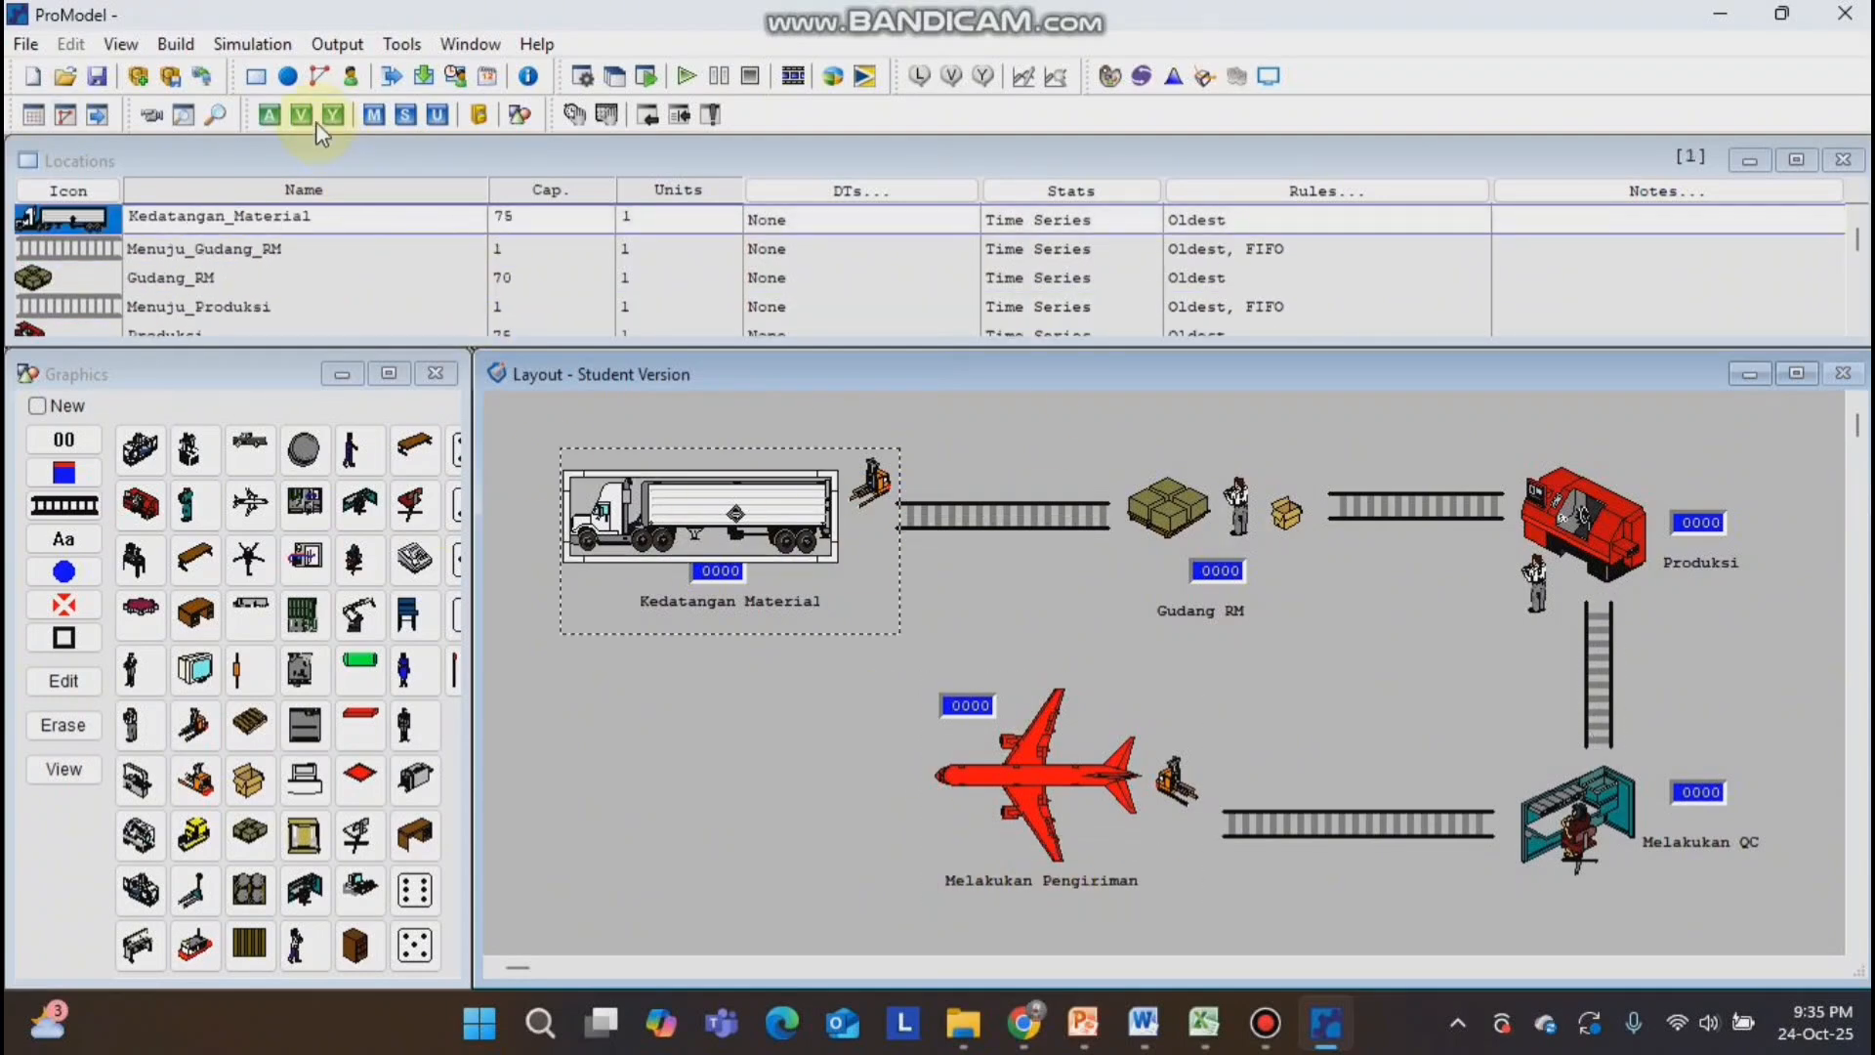
Define two entities in the Entities module, one with the red diamond graphic and one with the open box graphic.
left_click(173, 49)
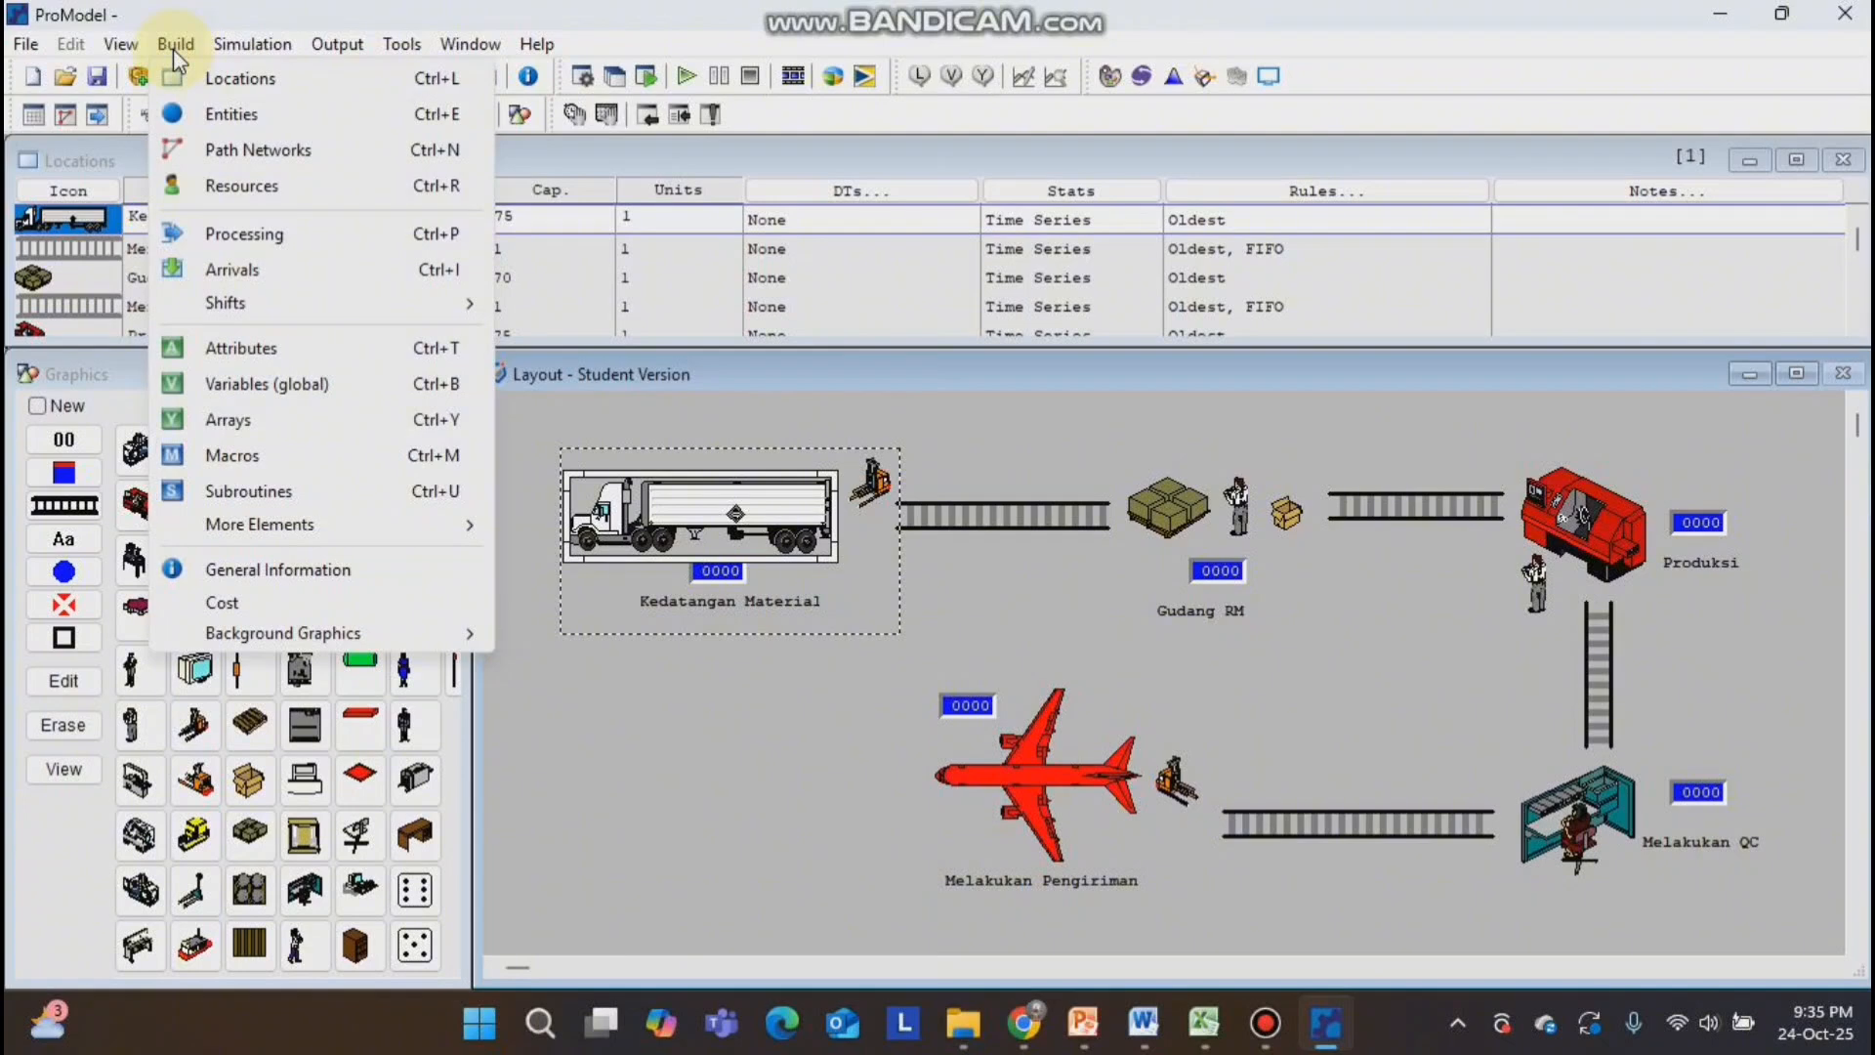
left_click(201, 116)
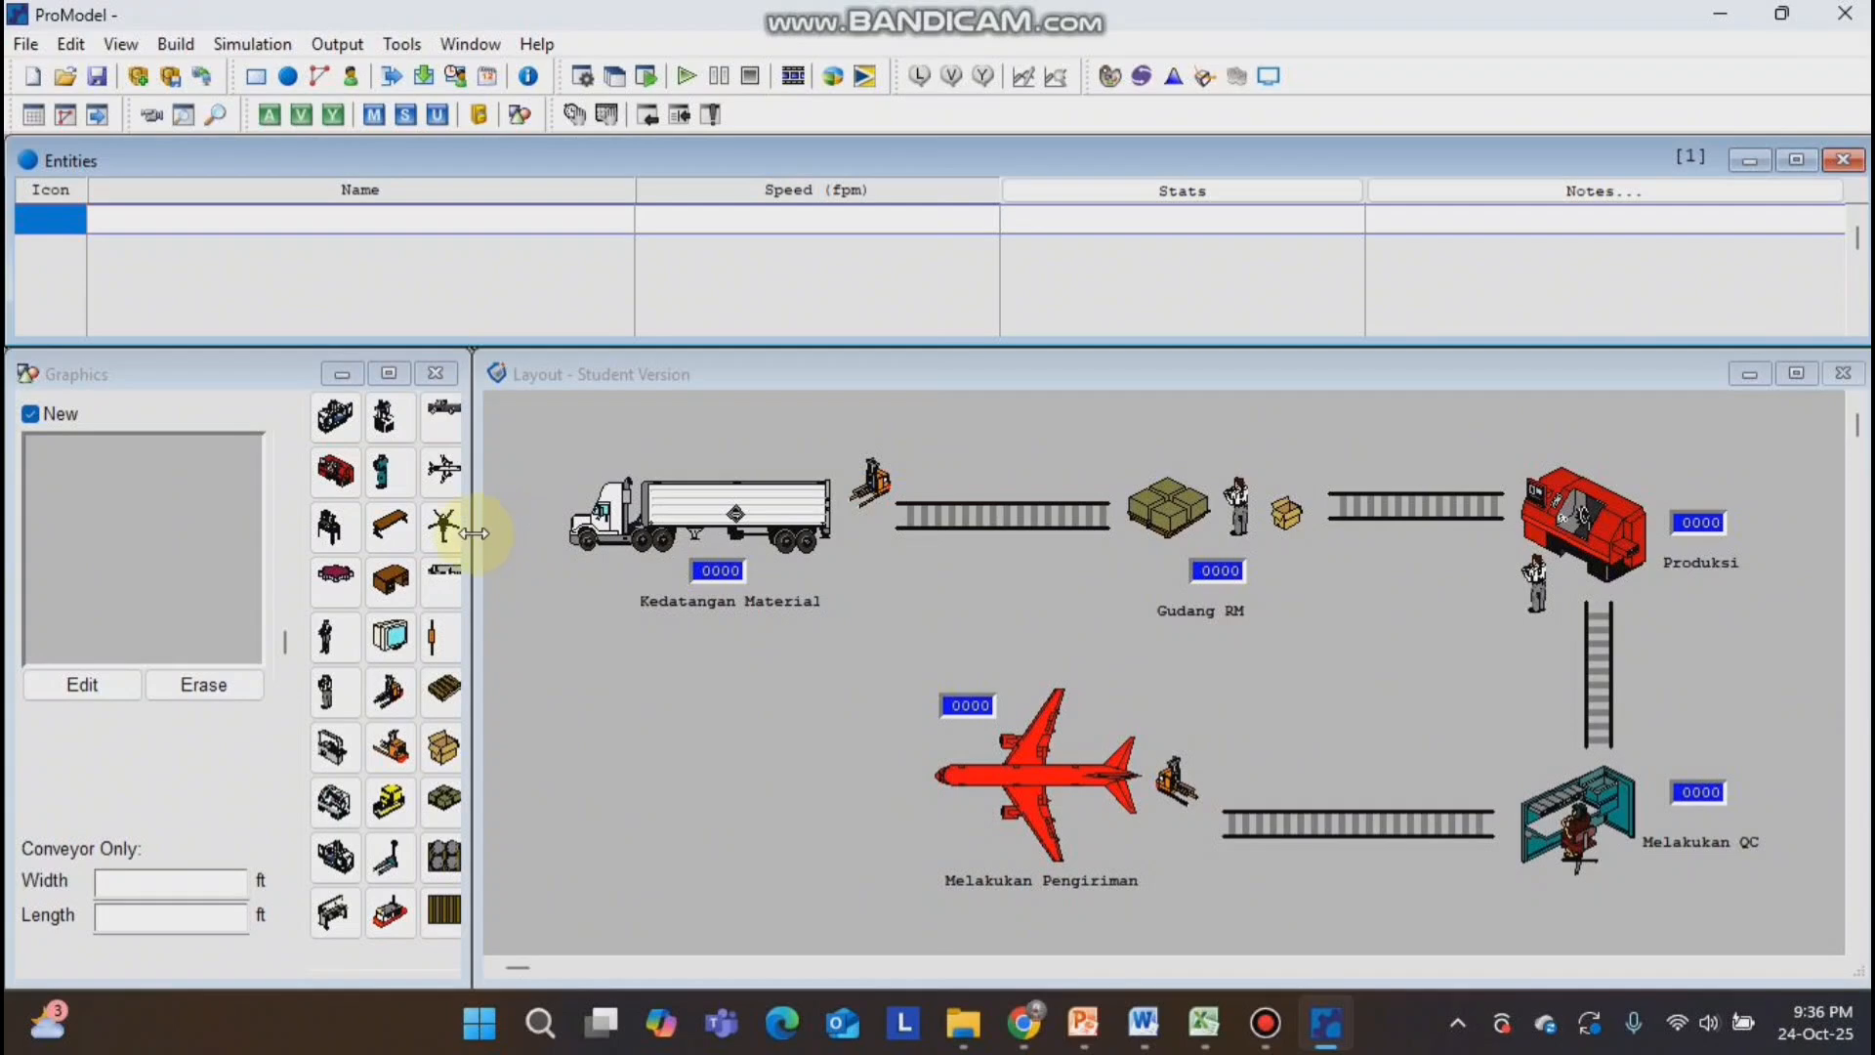
left_click_drag(473, 531, 564, 547)
left_click_drag(459, 511, 577, 524)
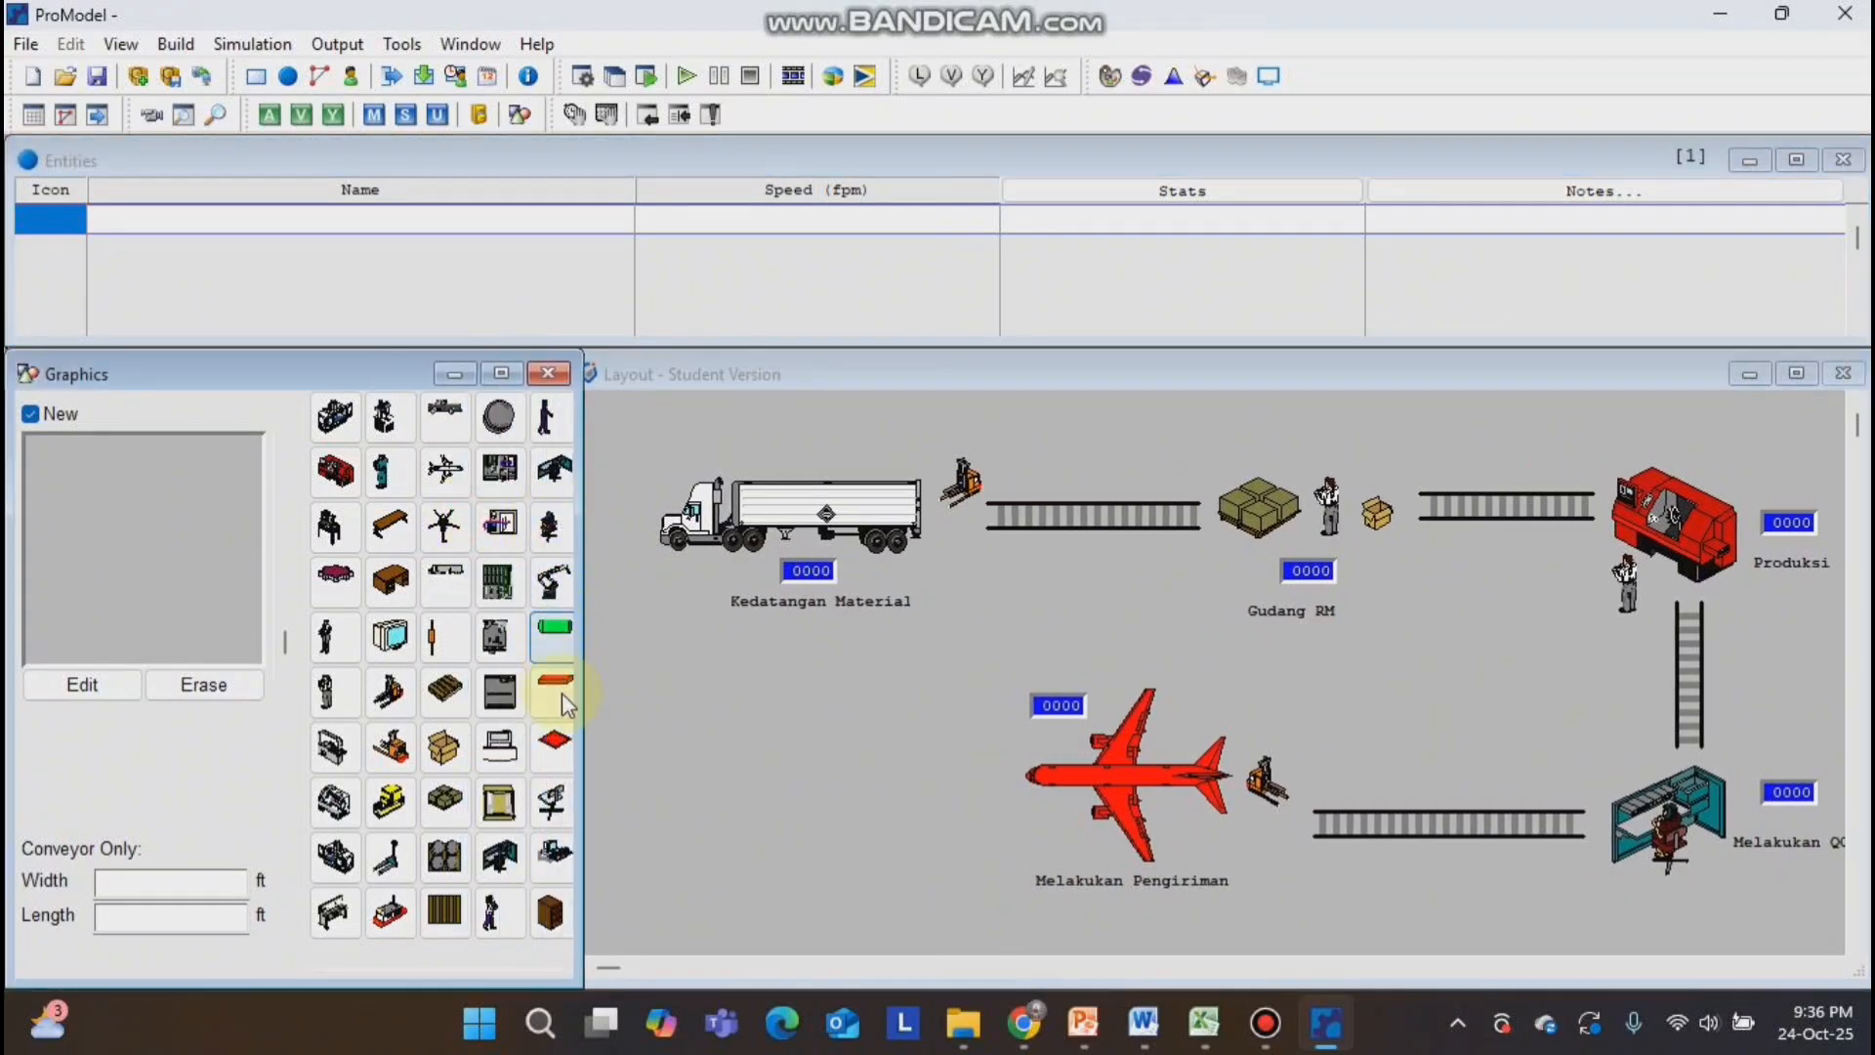
left_click(554, 738)
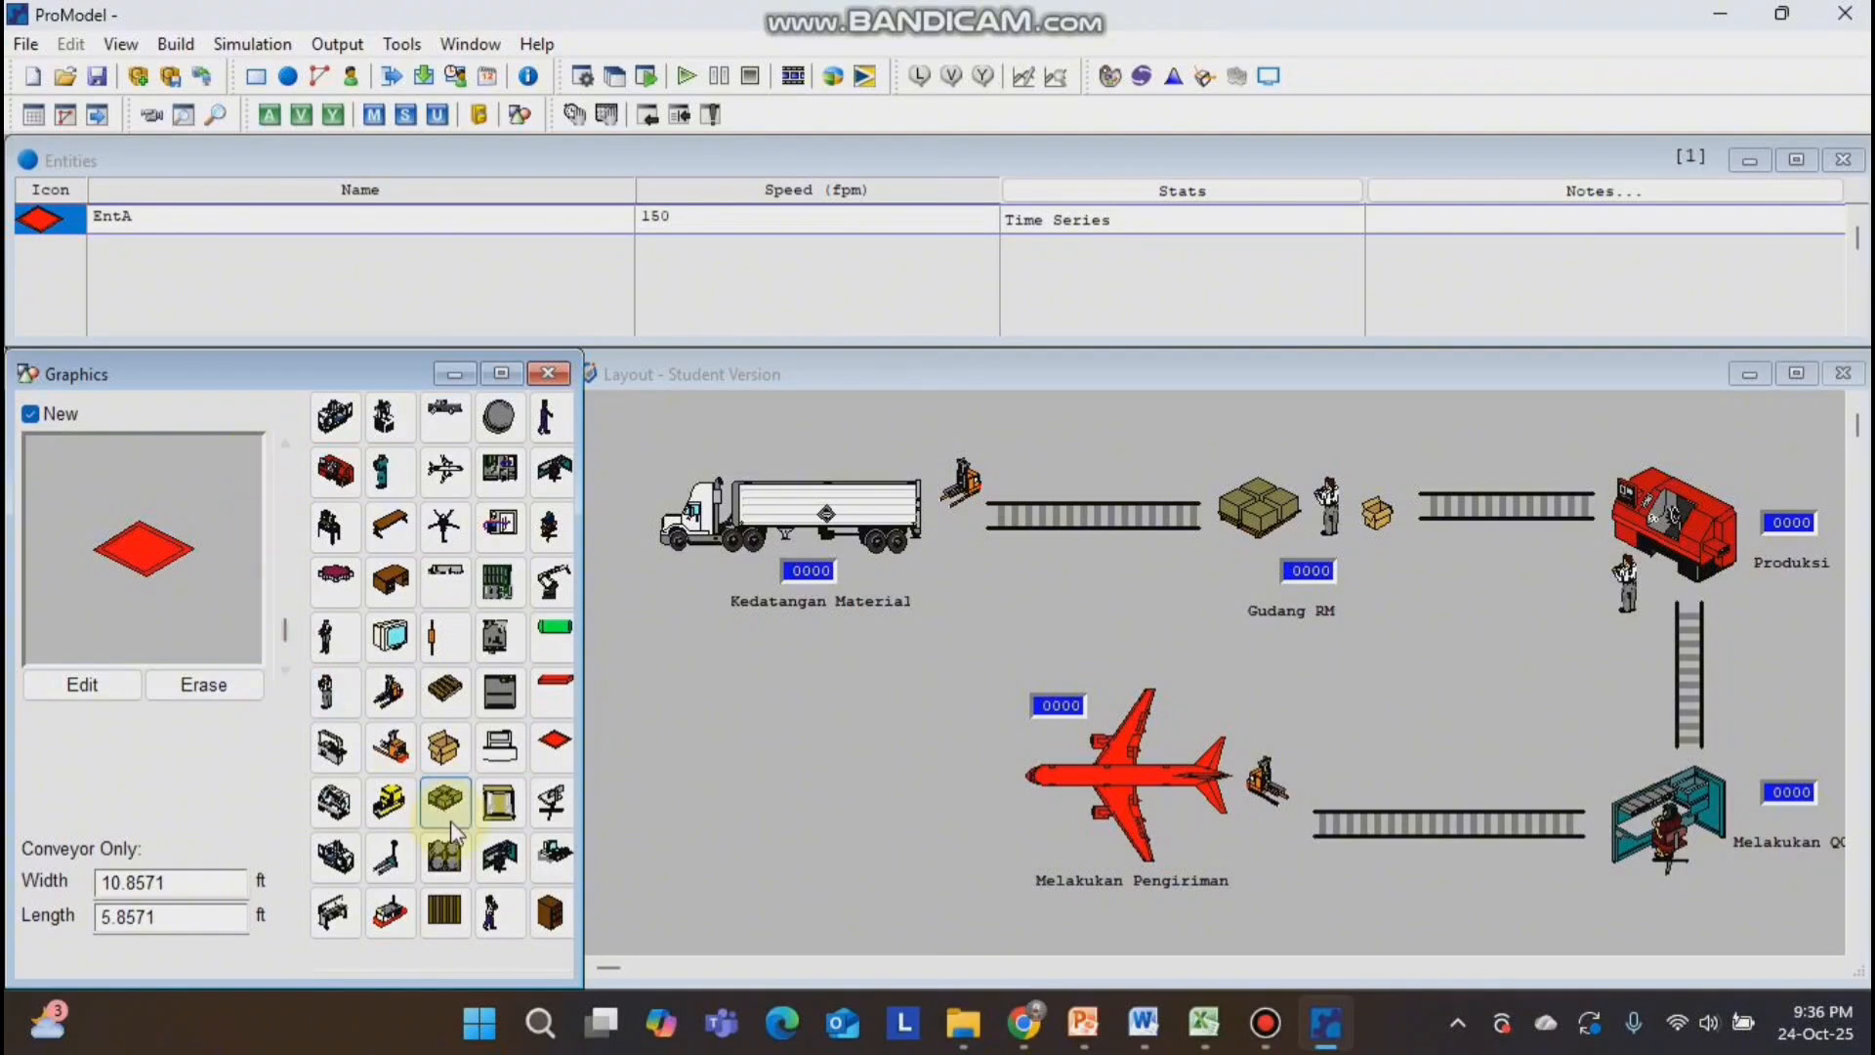
left_click(451, 752)
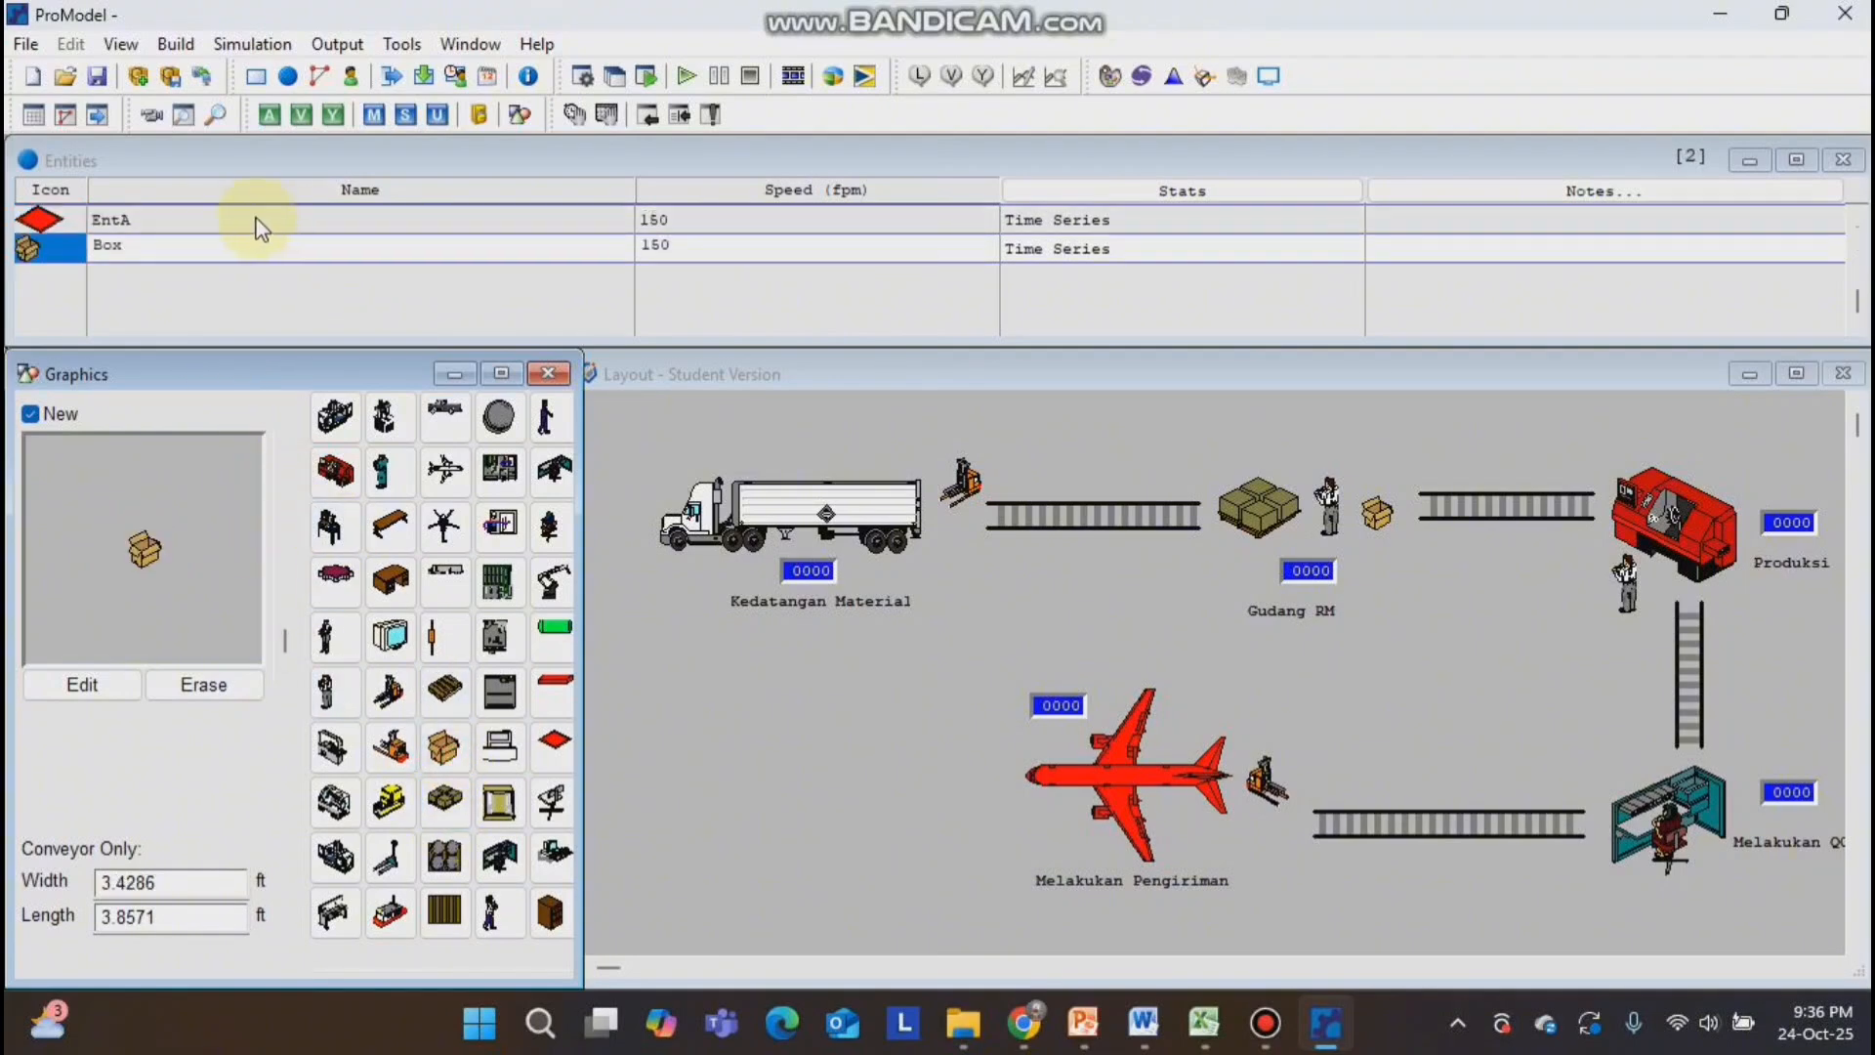
Name the red diamond entity Material_Sambal_Bawang and the box entity Box_Sambal_Bawang.
left_click(97, 217)
type("Material_Sambal_Bawang")
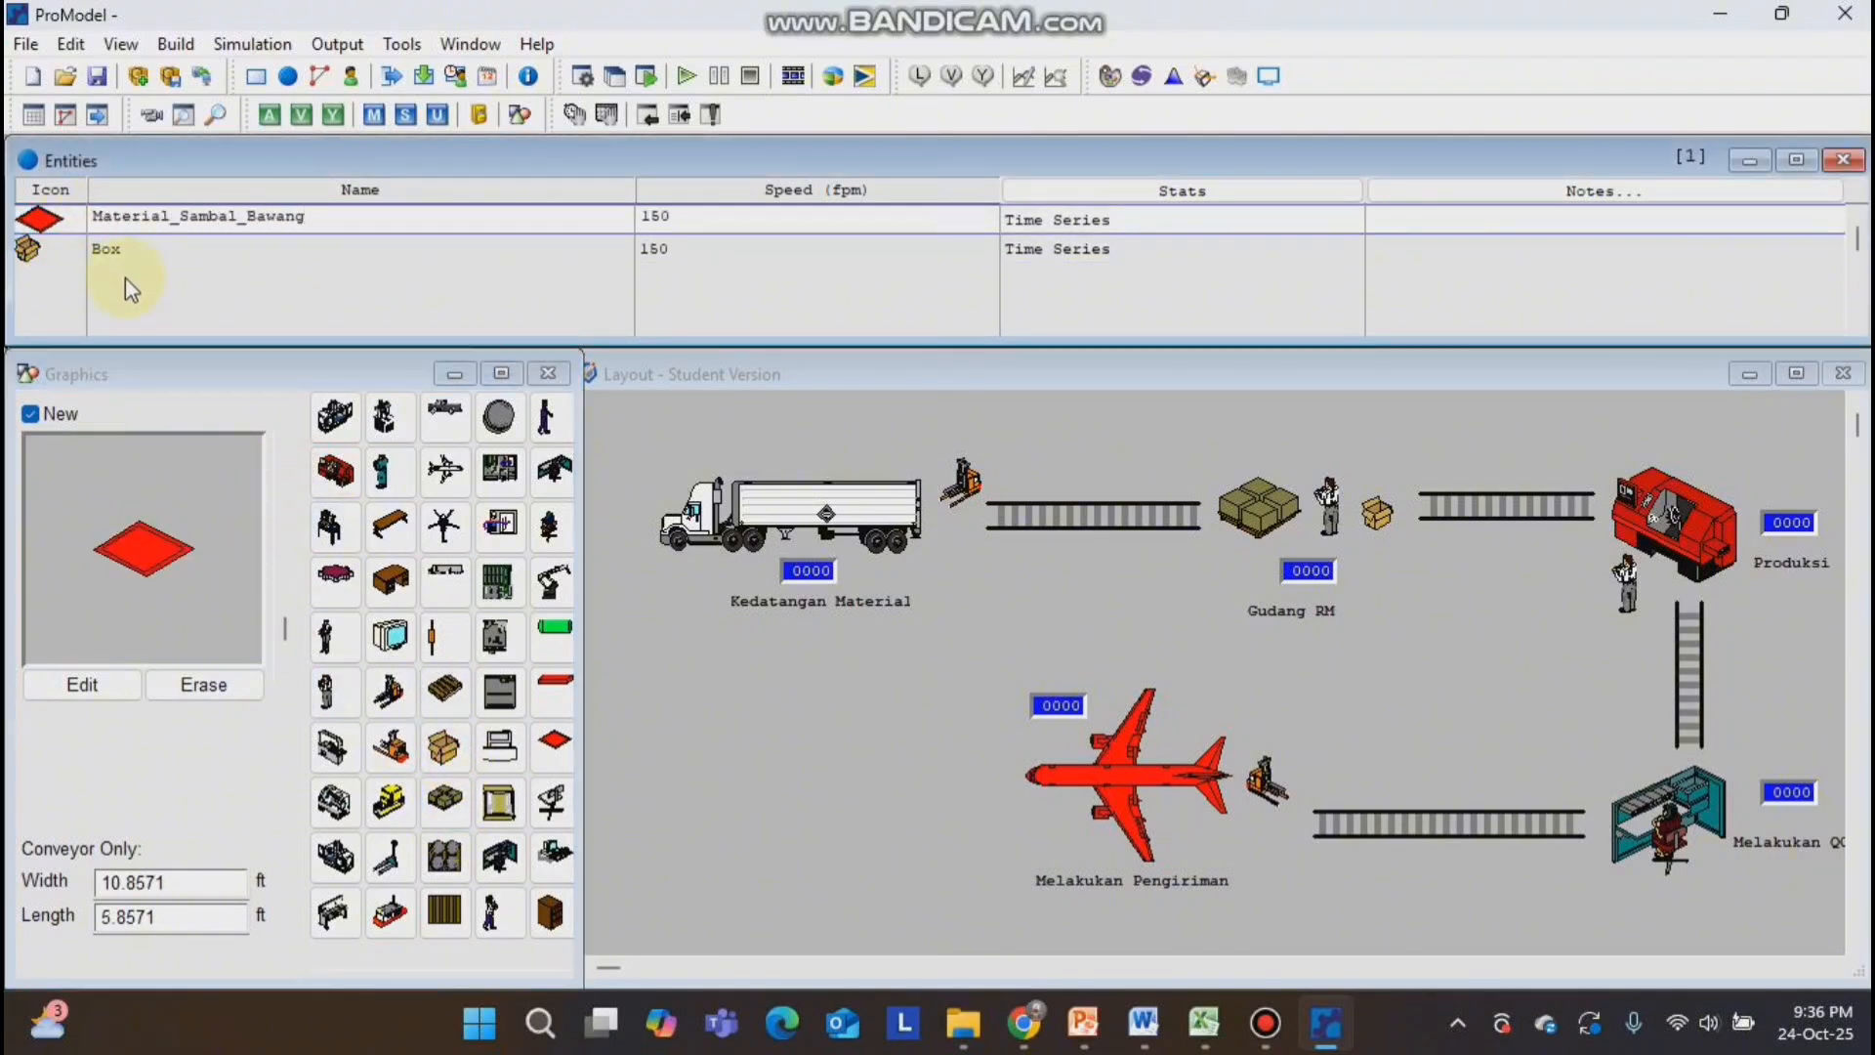
left_click(127, 249)
type("_Sambal_Bawang")
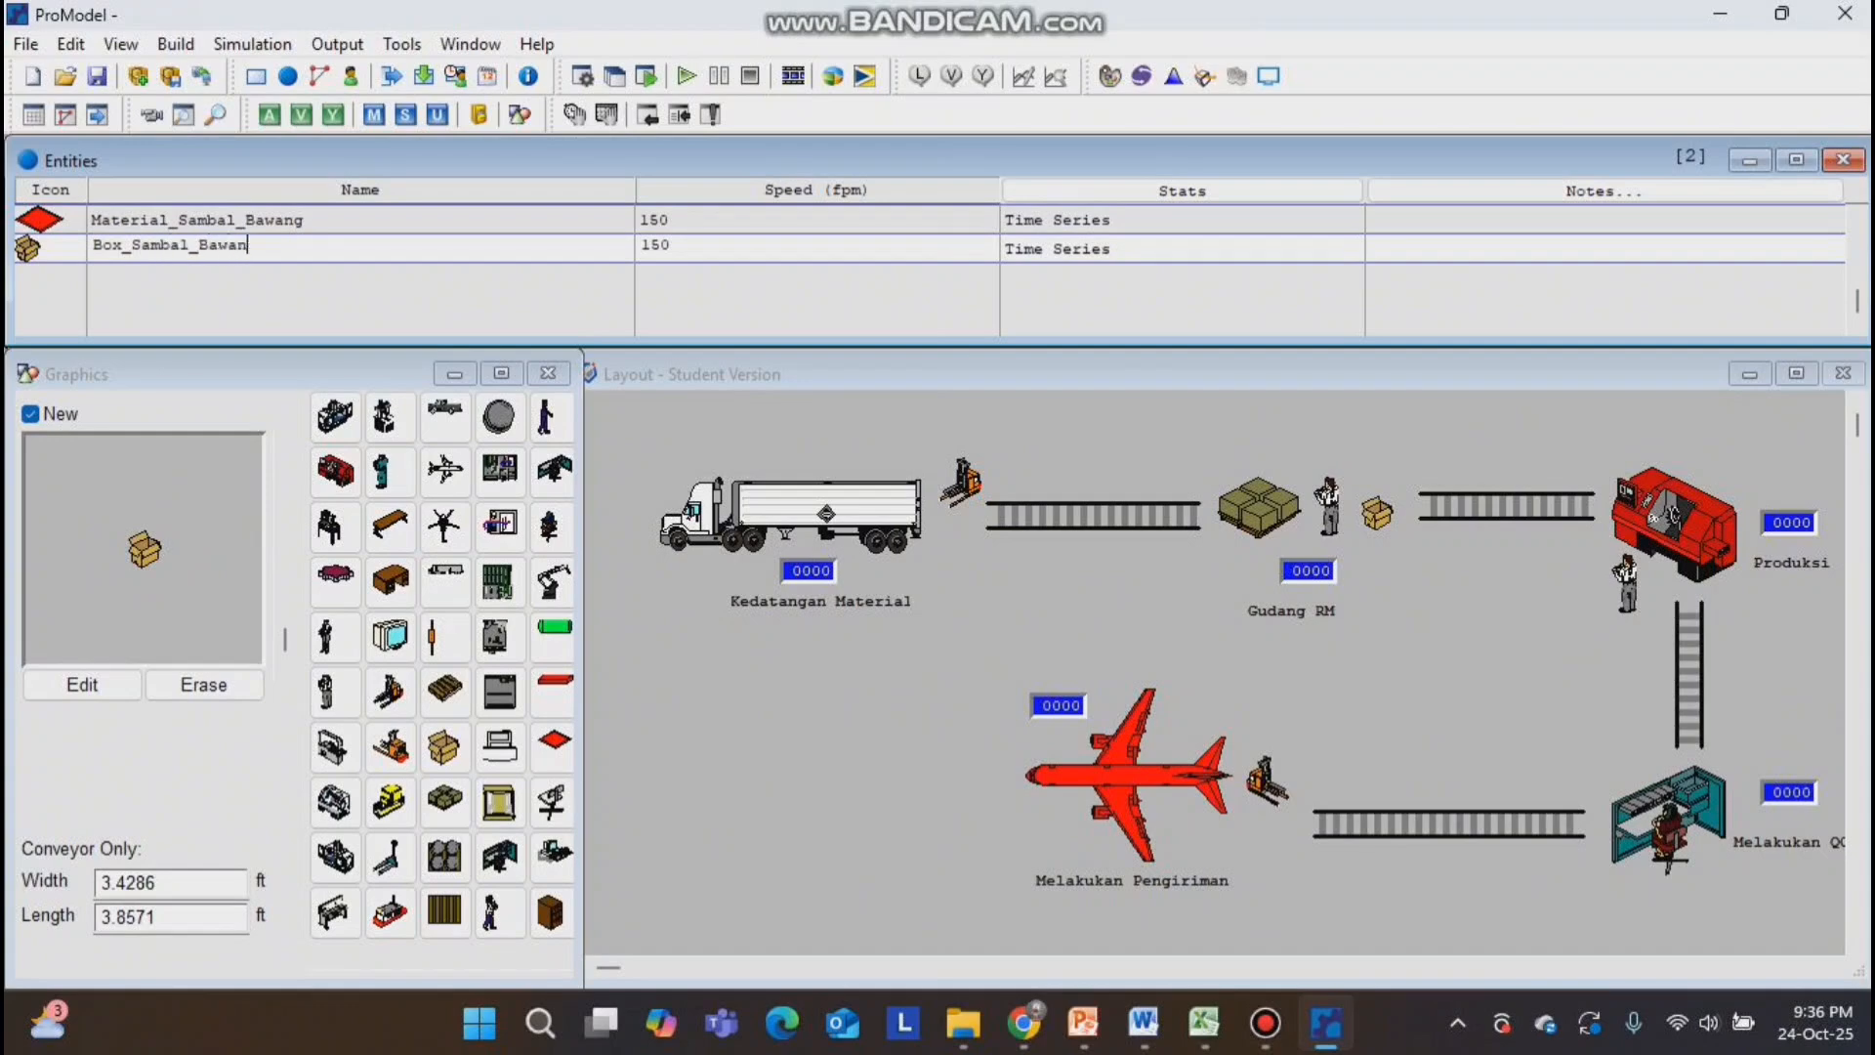
Define an arrival of Material_Sambal_Bawang at the Kedatangan_Material truck location.
left_click(176, 47)
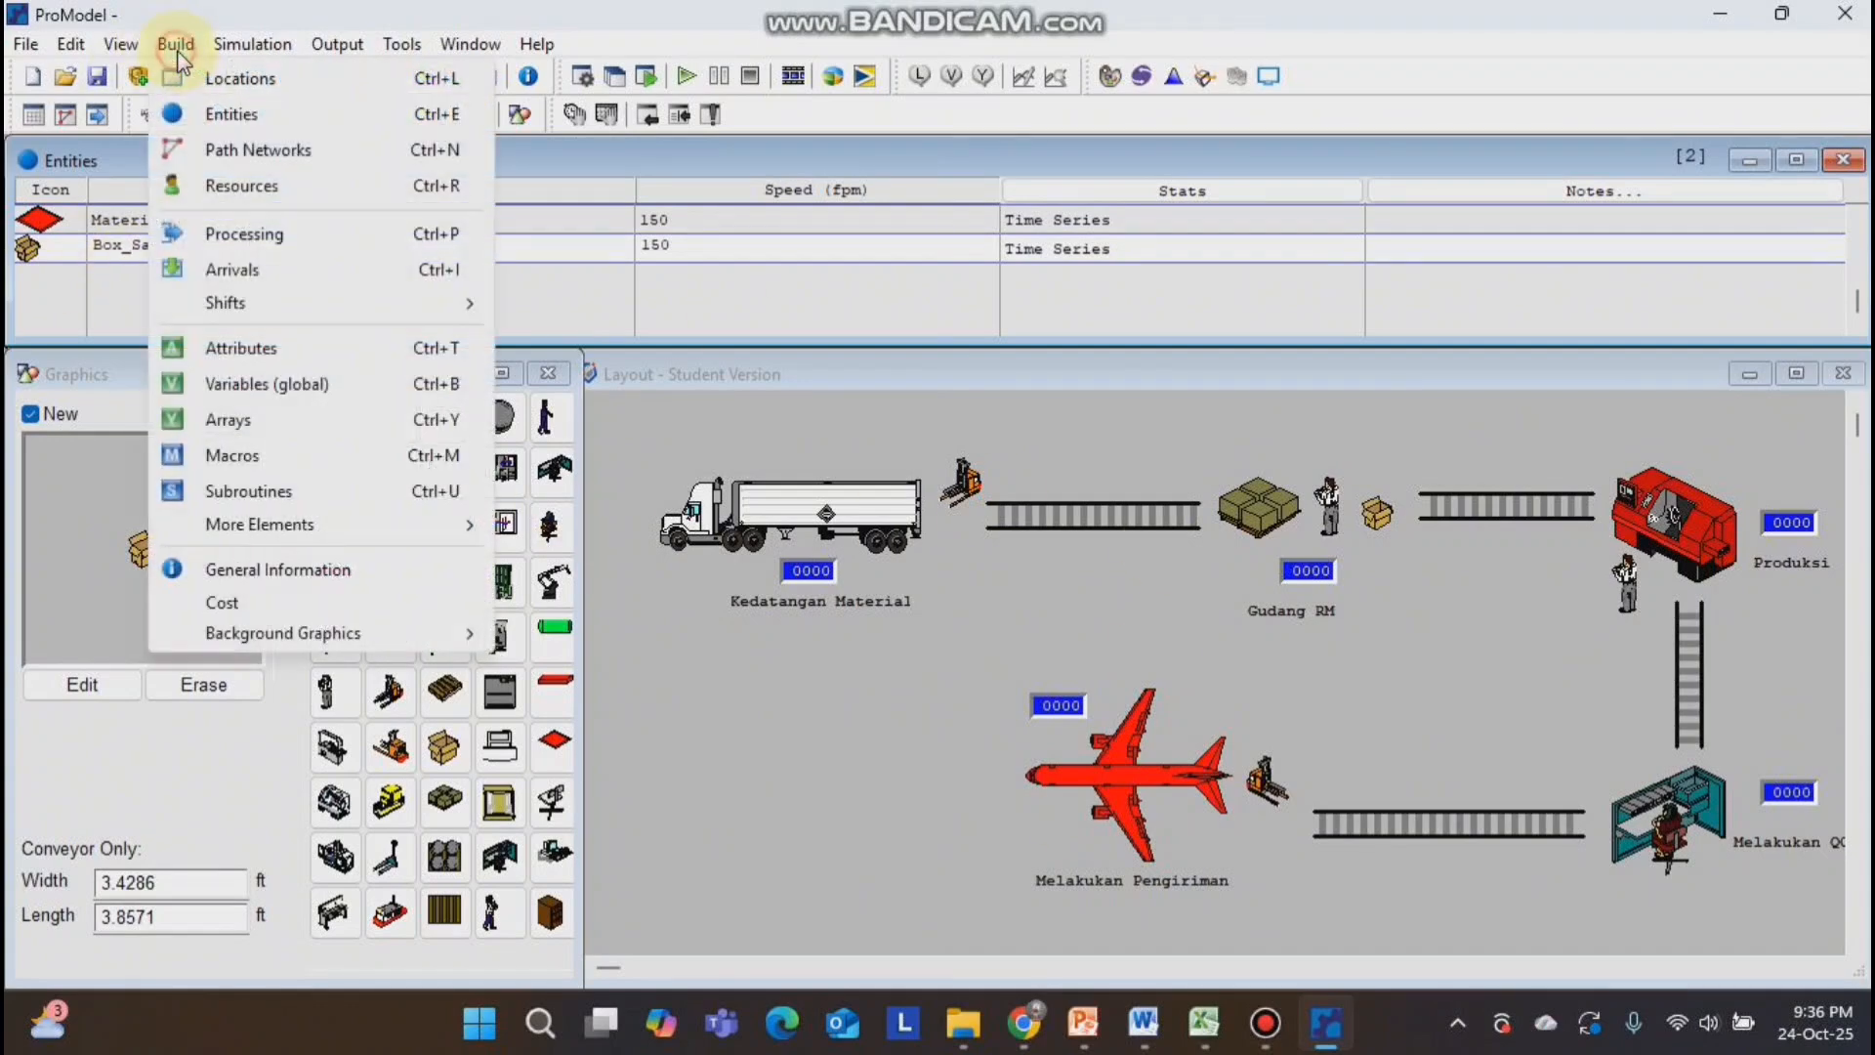
left_click(233, 270)
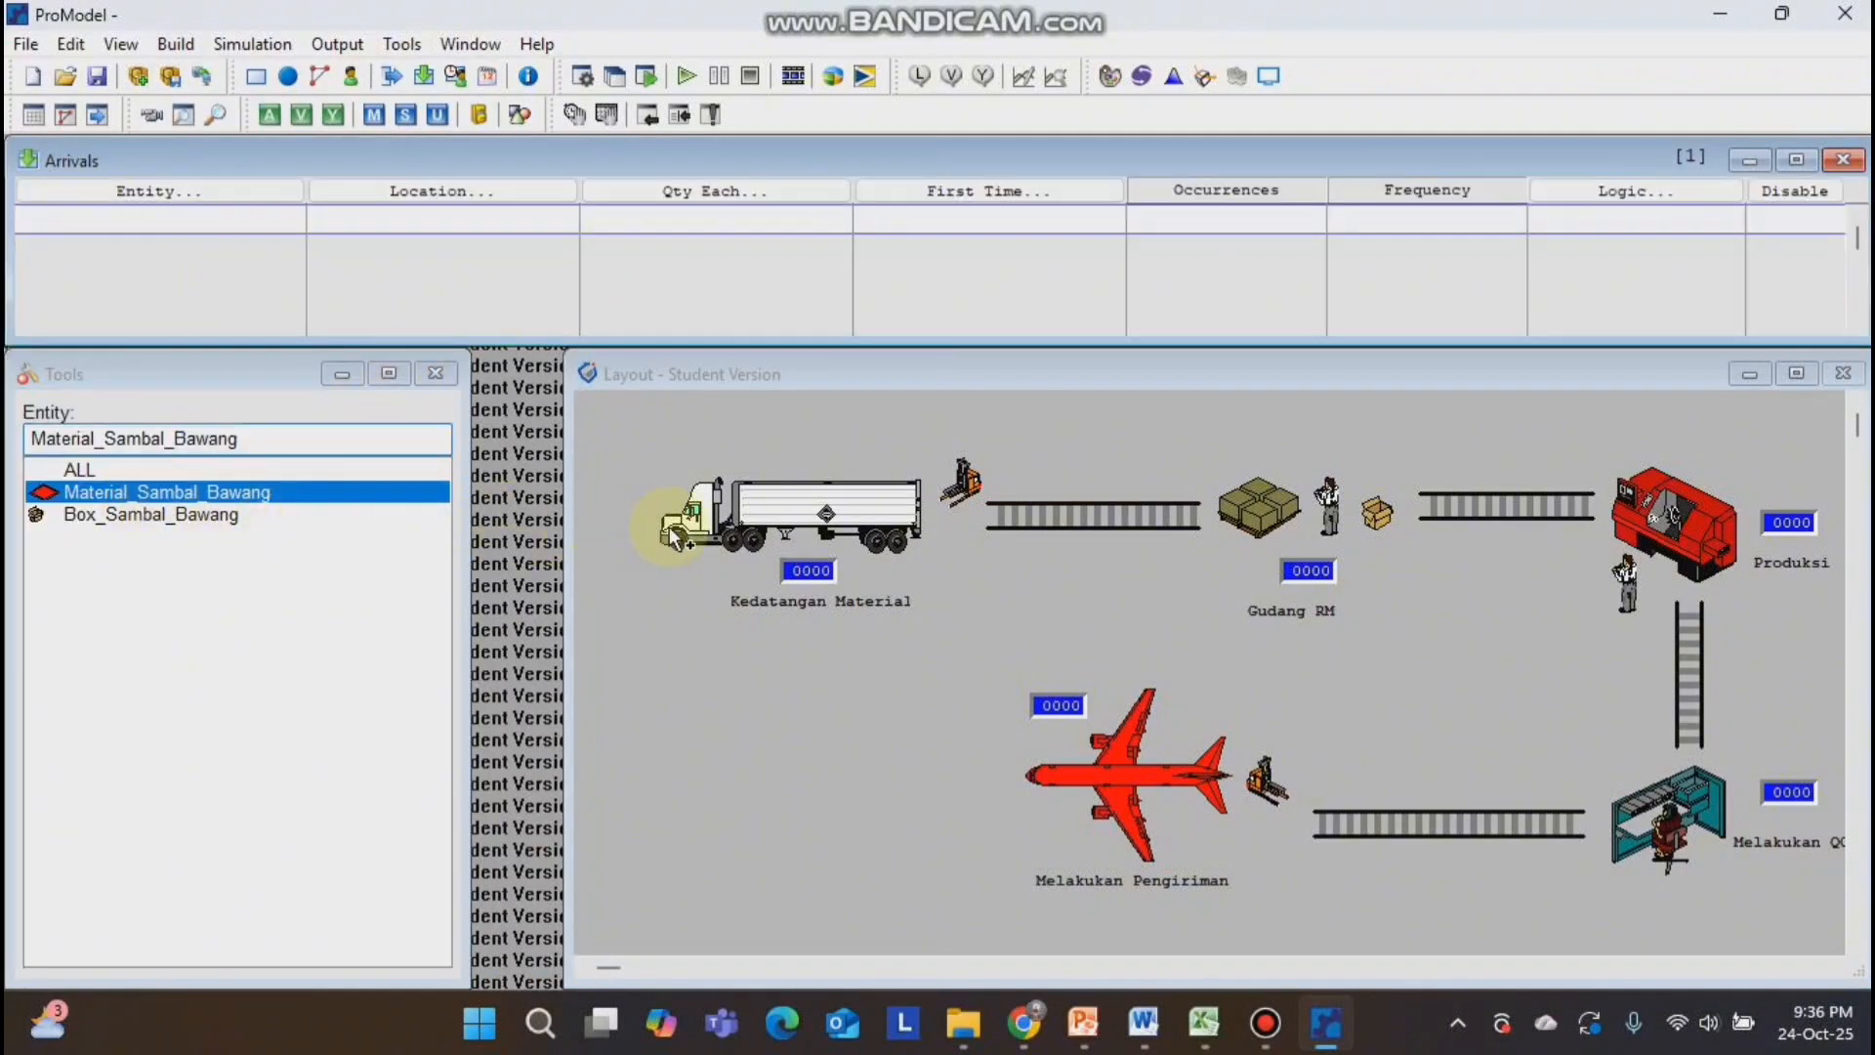
left_click(825, 532)
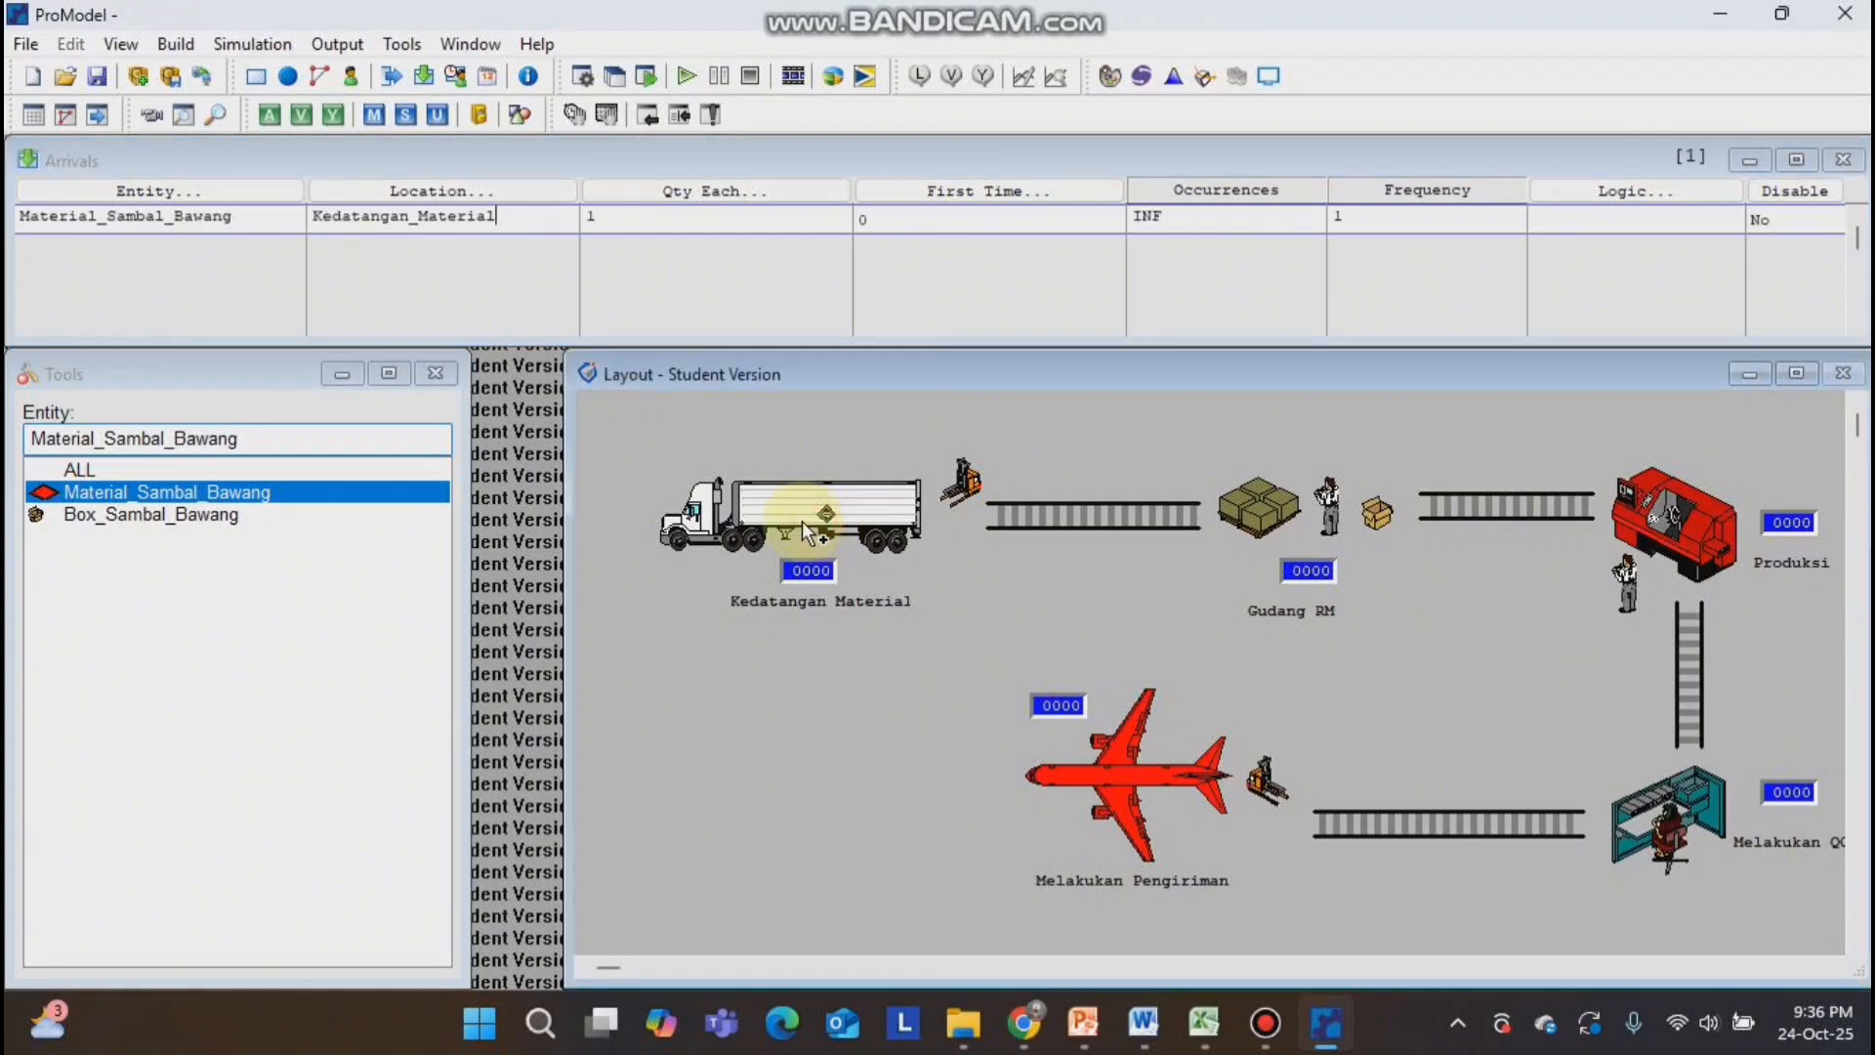
Define processing that routes Material_Sambal_Bawang from Kedatangan_Material through the Menuju_Gudang_RM conveyor to Gudang_RM.
left_click(176, 44)
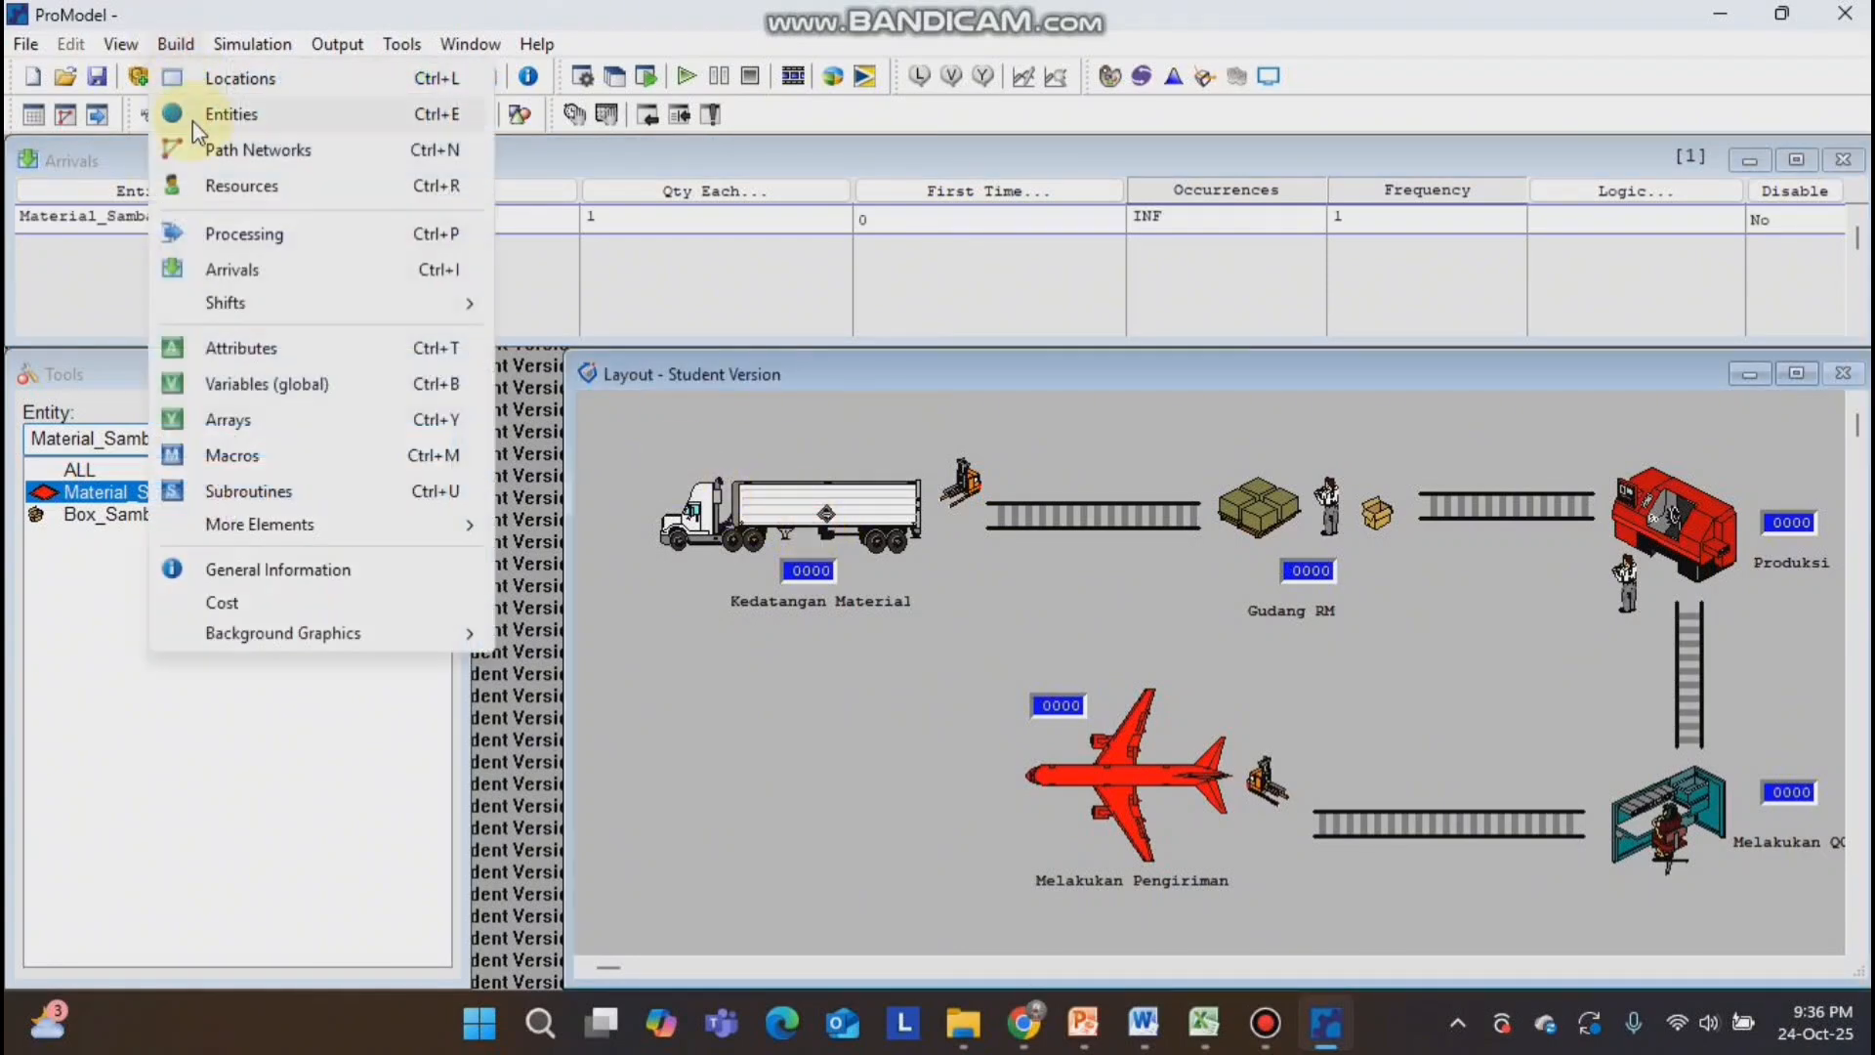
left_click(231, 241)
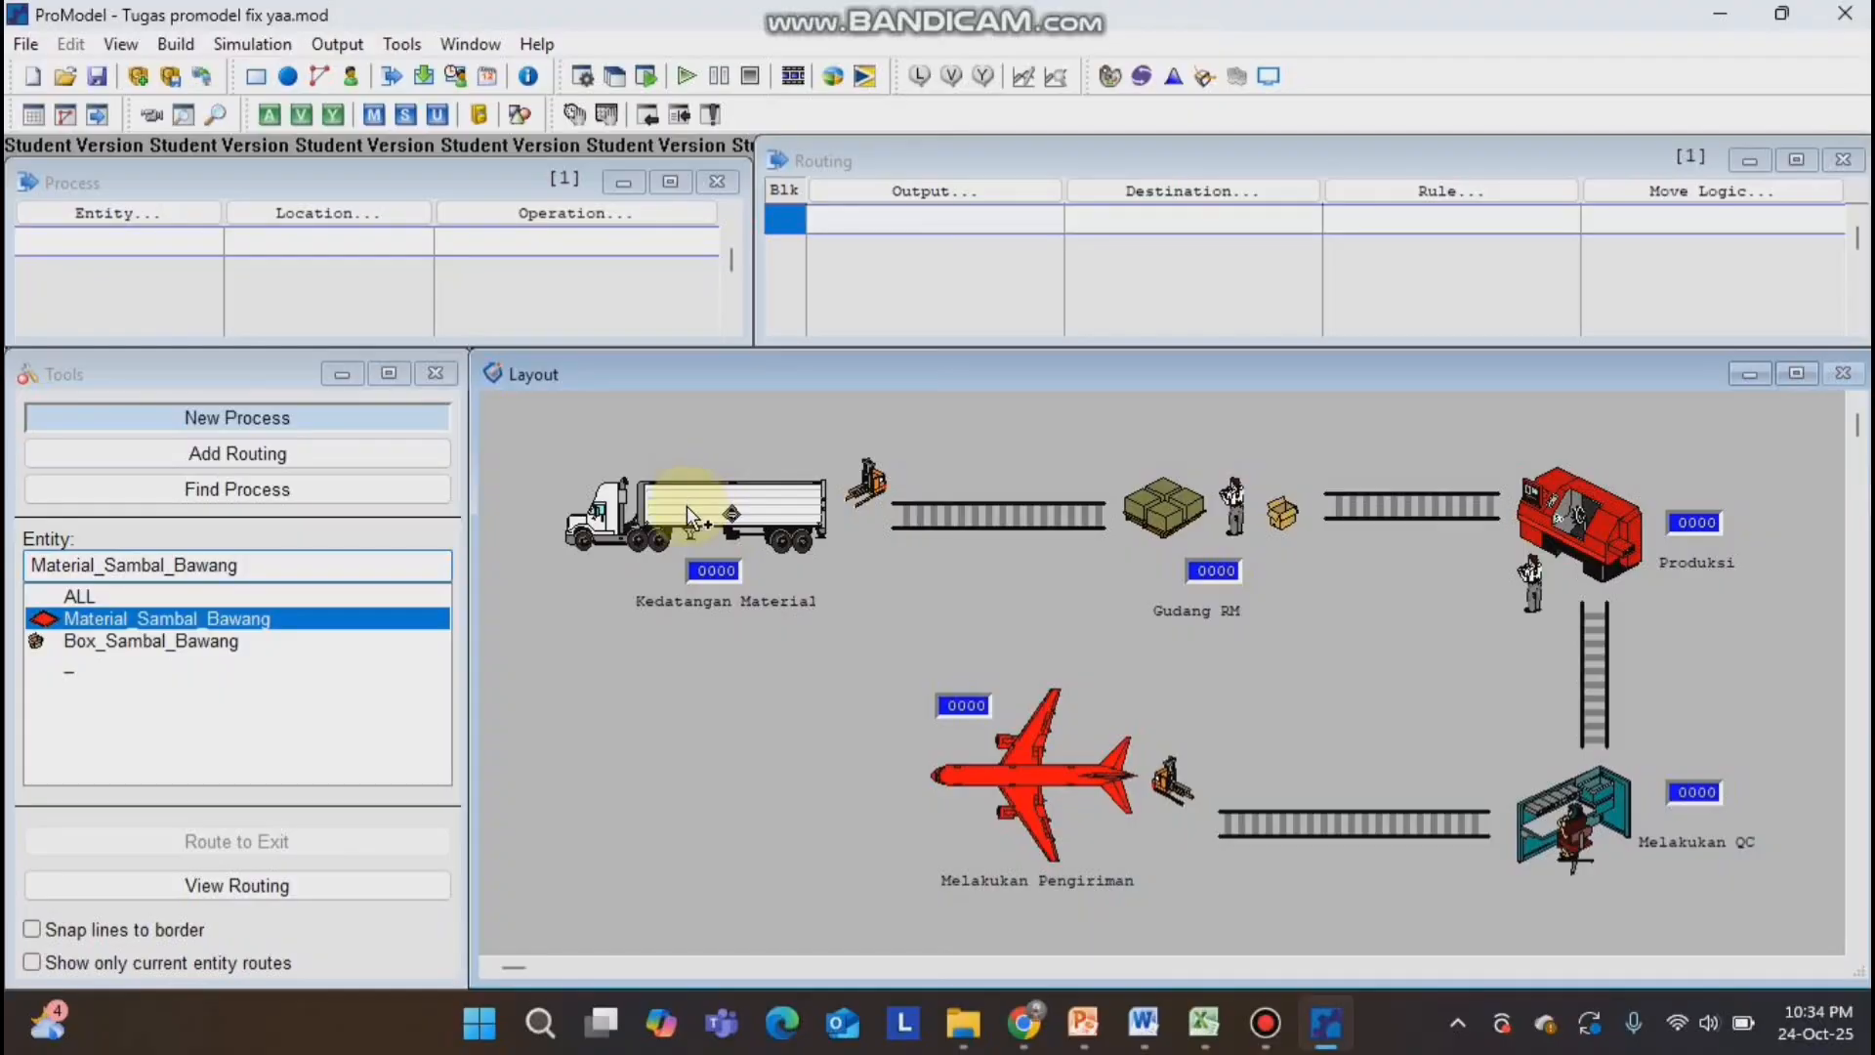
left_click(708, 514)
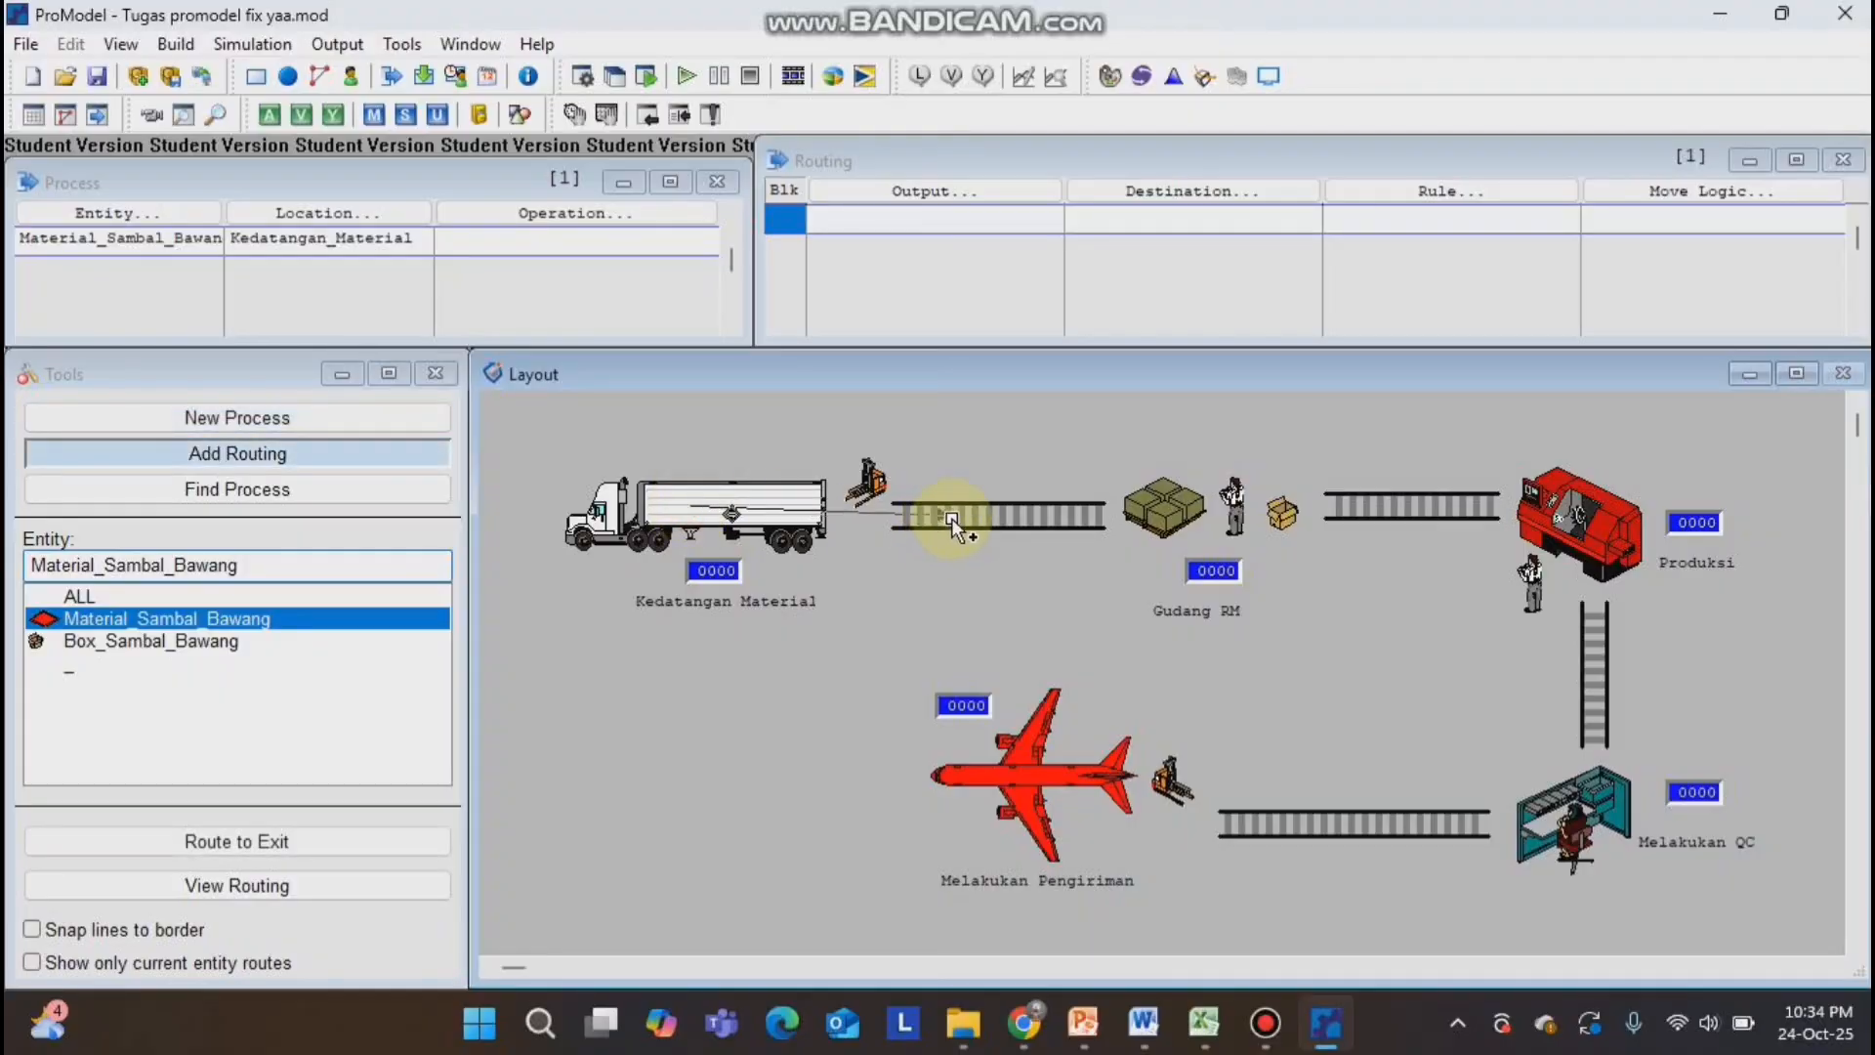
left_click(953, 518)
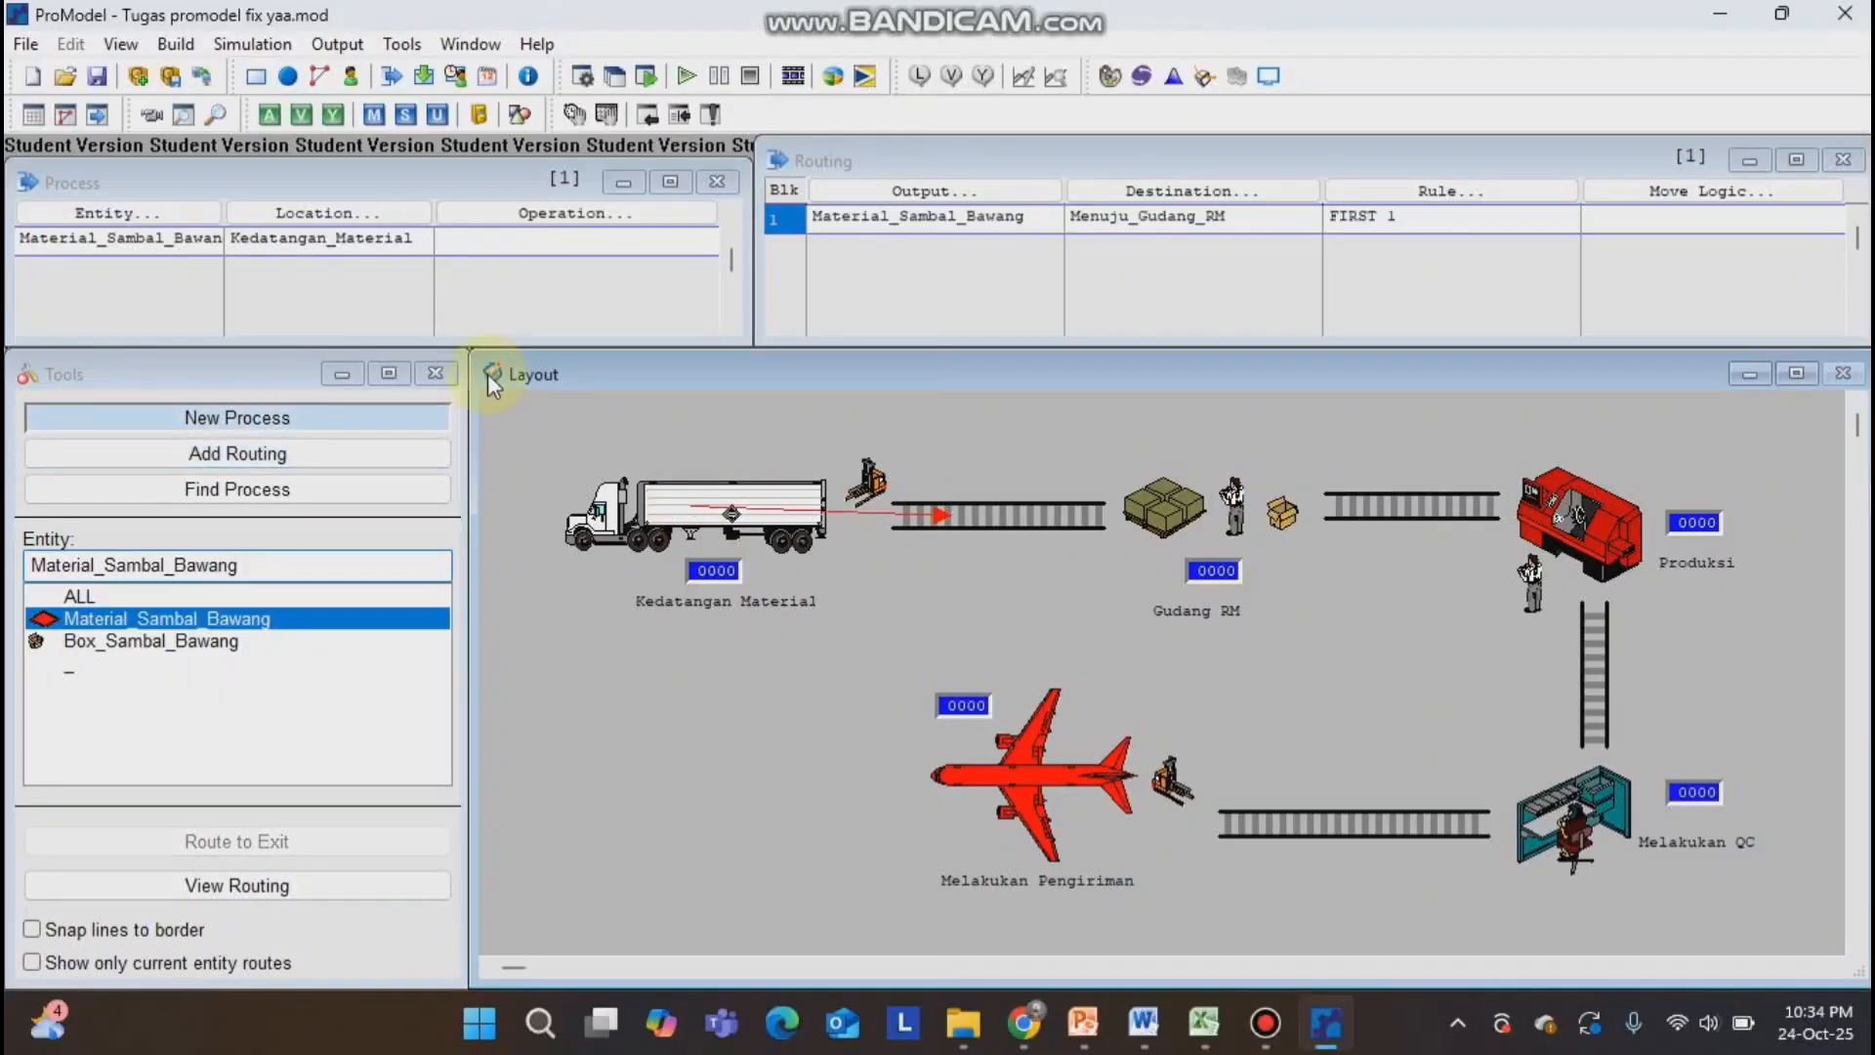
left_click(1002, 517)
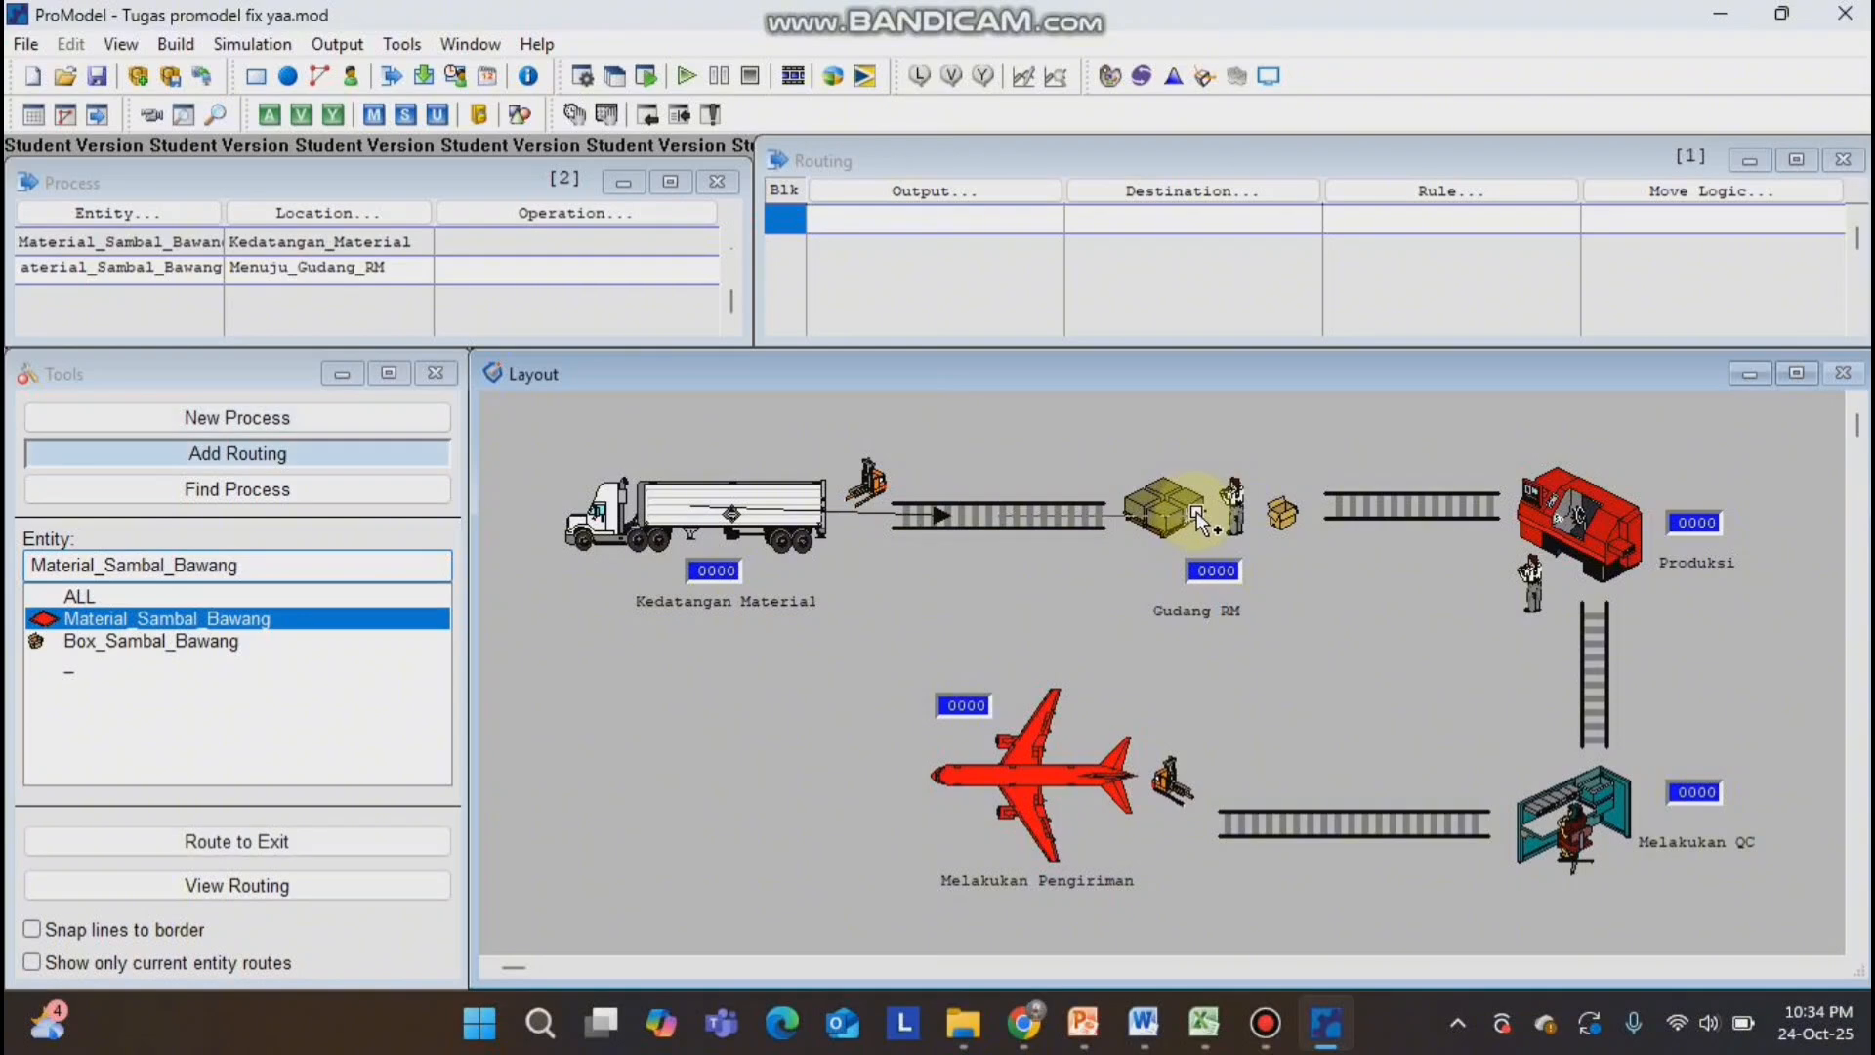
left_click(1201, 513)
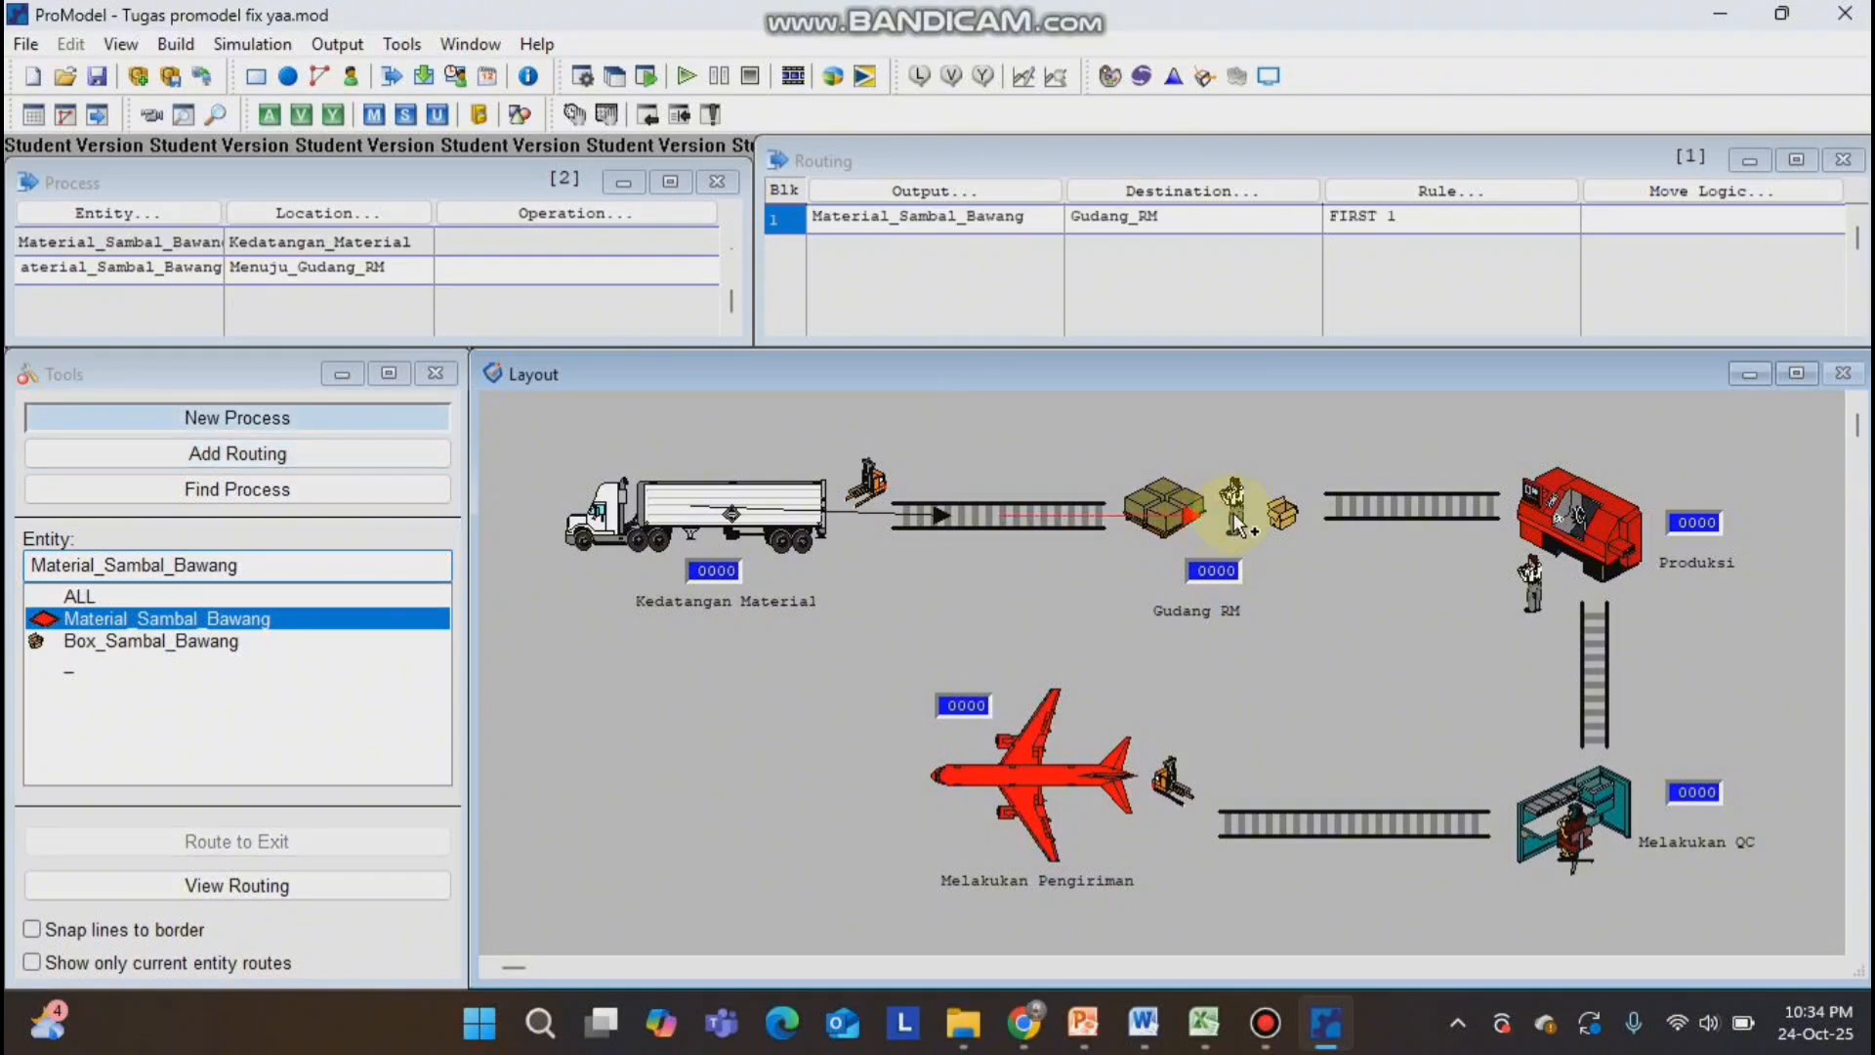
Route Material_Sambal_Bawang from Gudang_RM through the Menuju_Produksi conveyor to Produksi.
left_click(1237, 523)
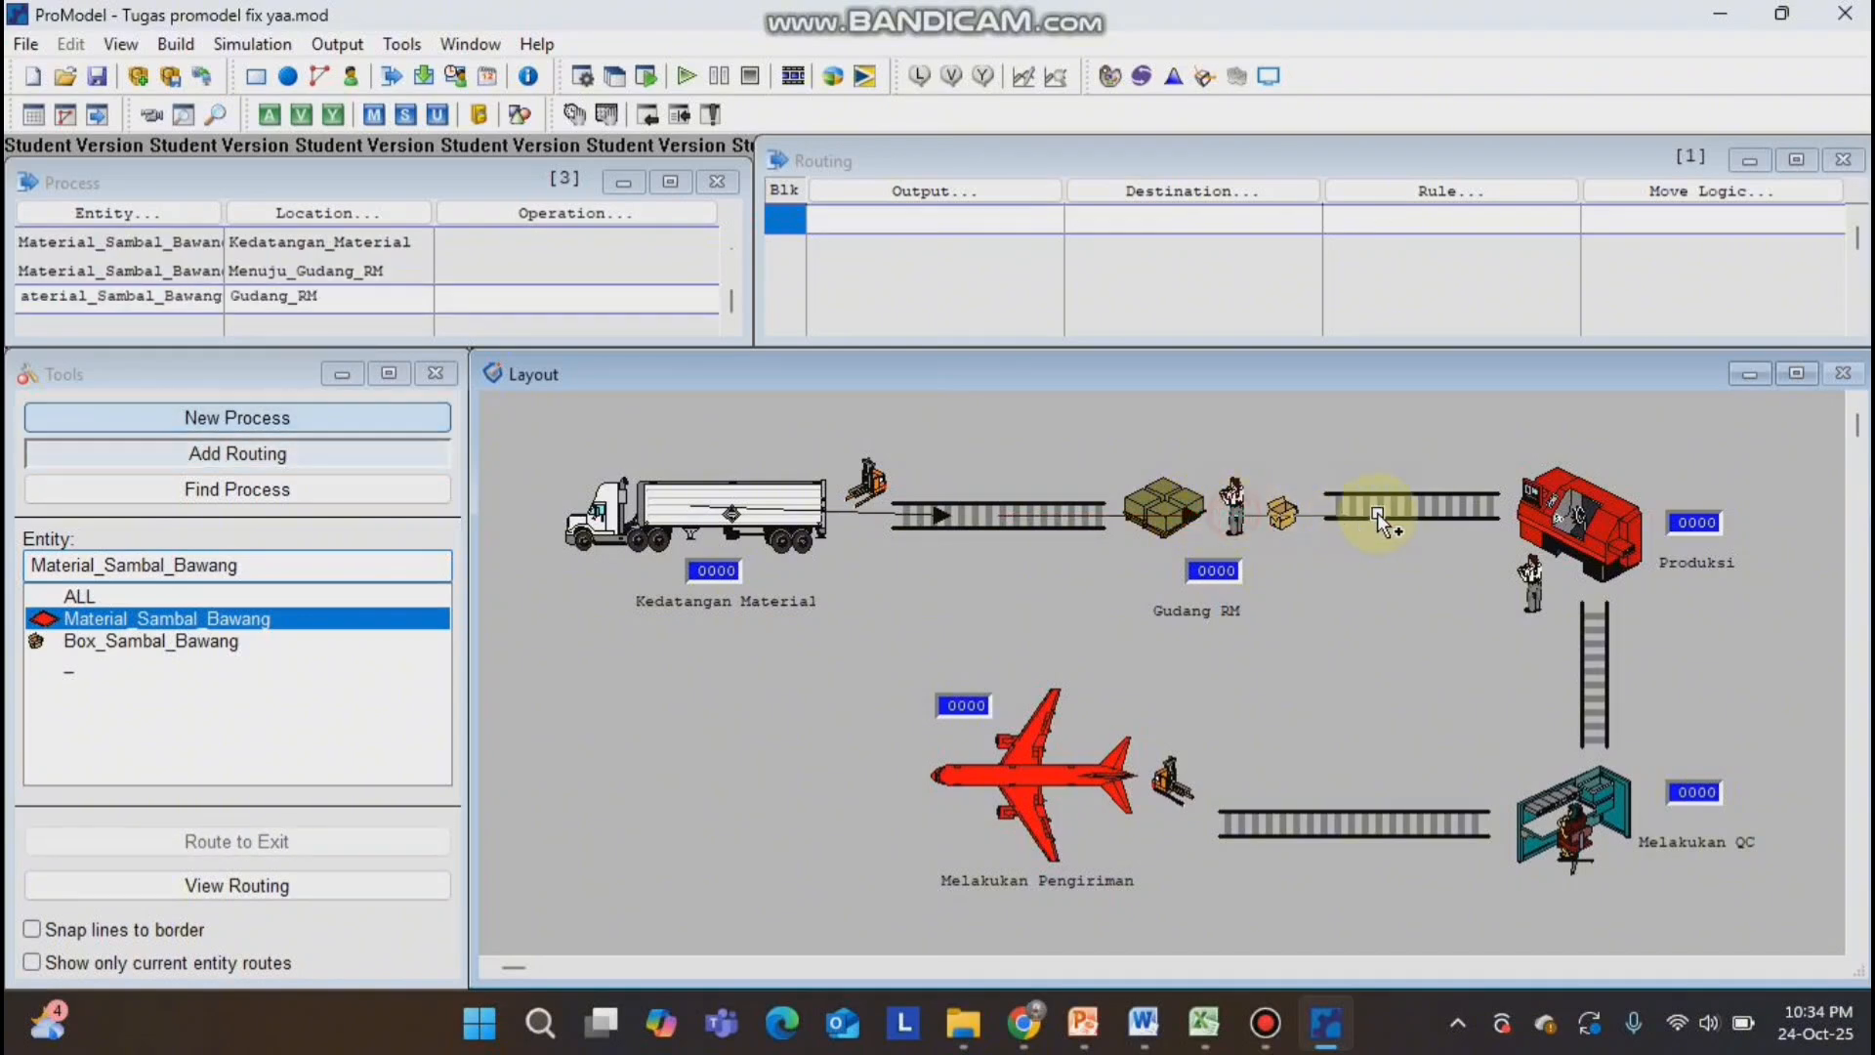
left_click(1437, 506)
left_click(1461, 506)
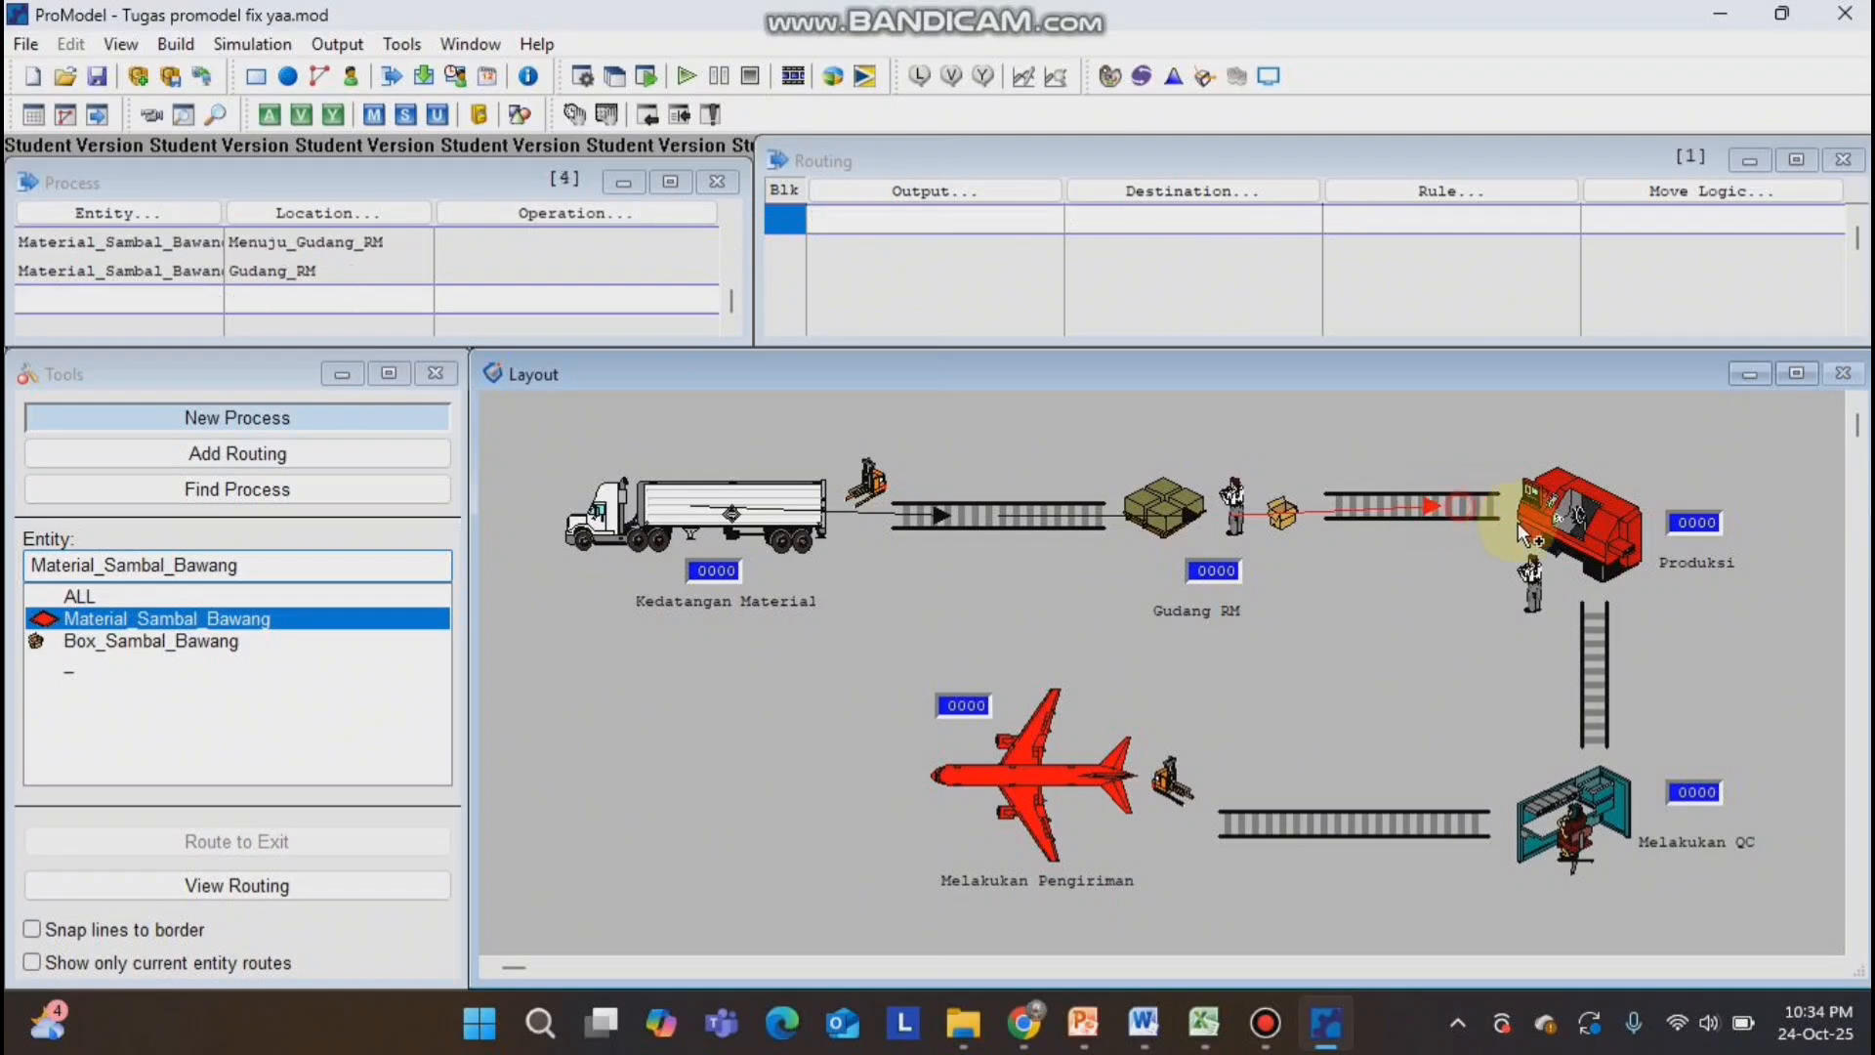
left_click(1599, 561)
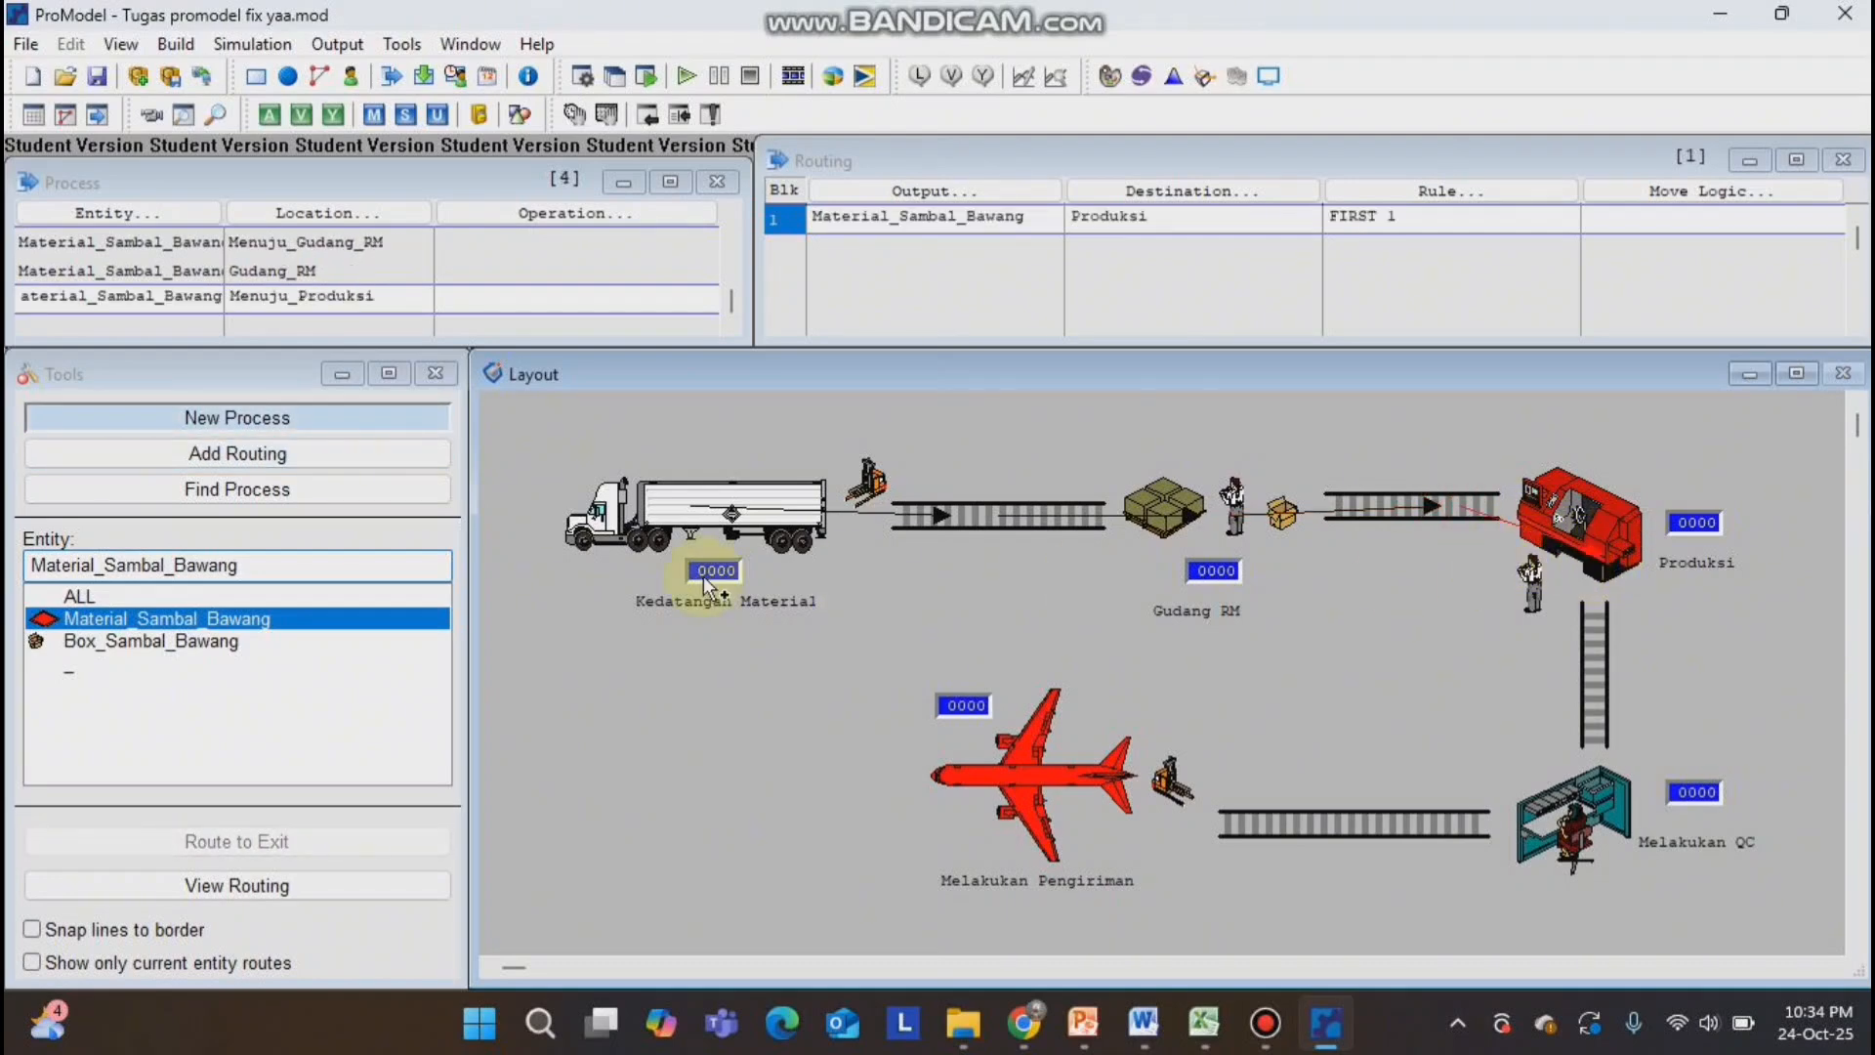
Set the output of the Menuju_Produksi routing to Box_Sambal_Bawang and make that the entity for new processes.
left_click(213, 645)
left_click(934, 192)
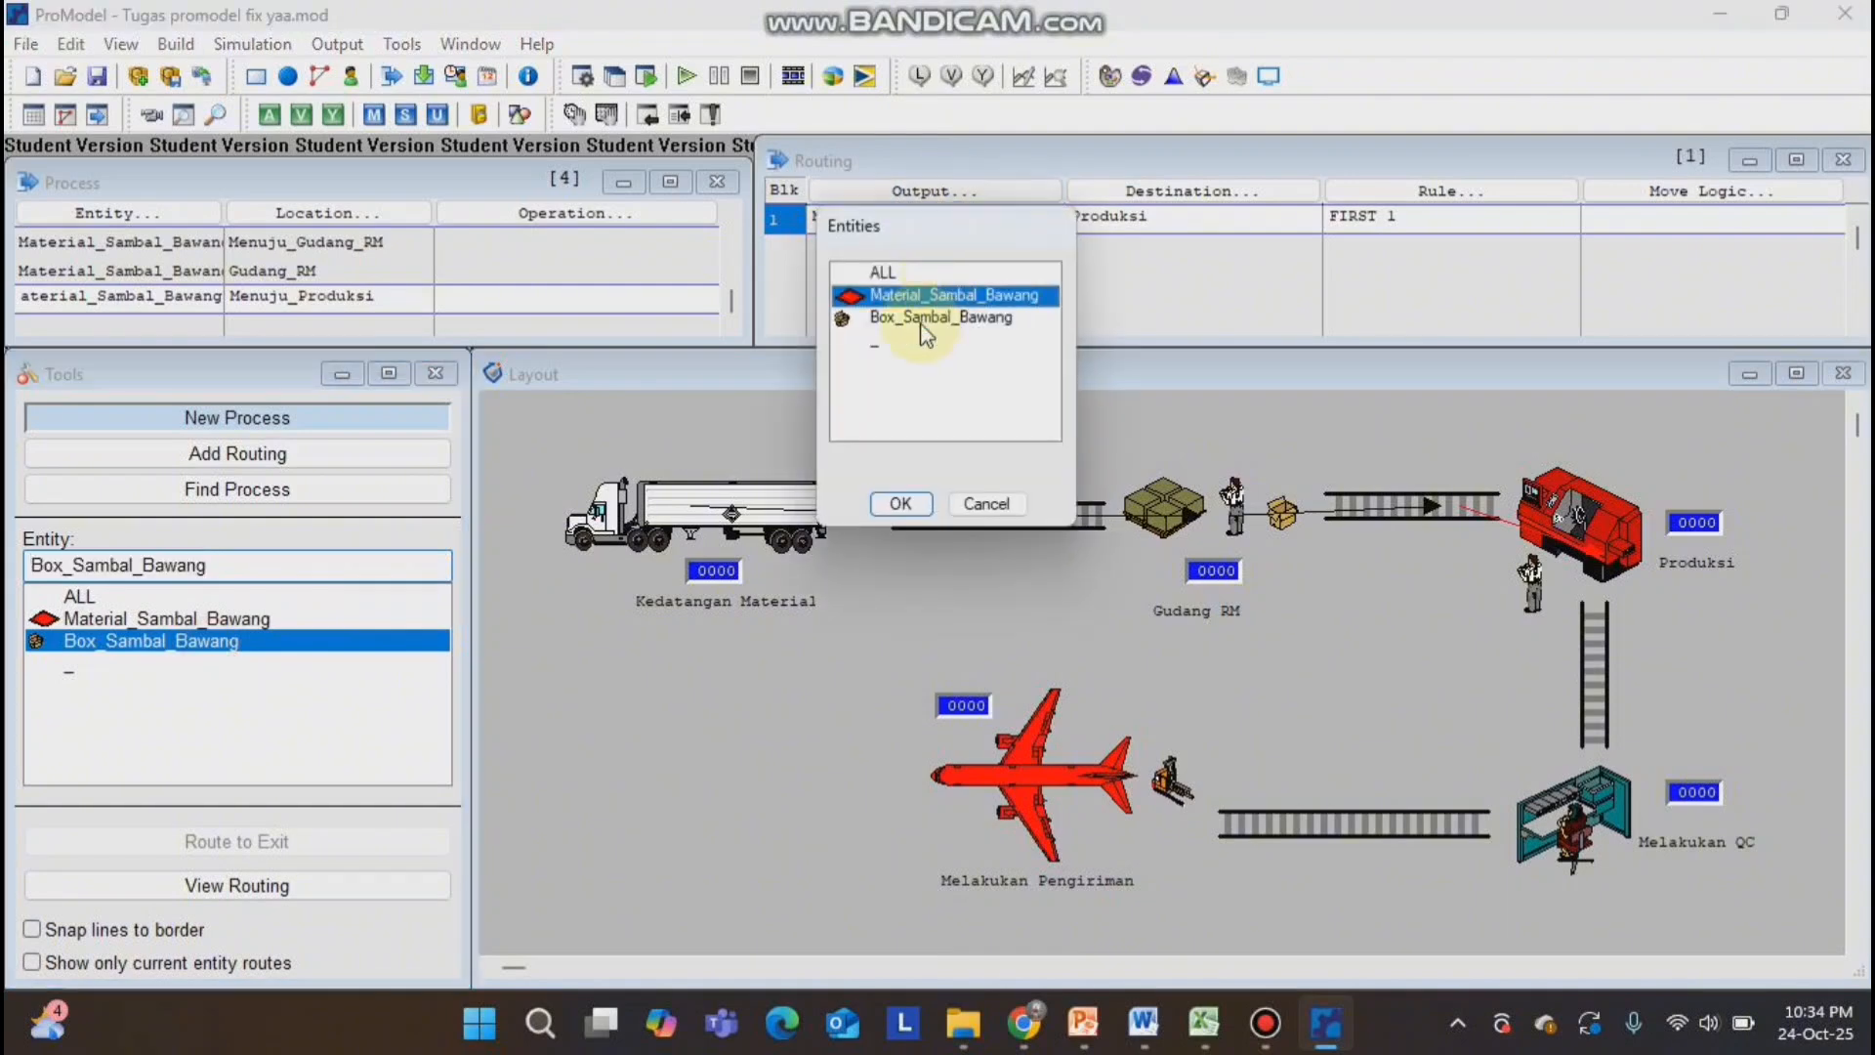
double_click(924, 320)
Route Box_Sambal_Bawang from Produksi through the Menuju_QC conveyor to Melakukan_QC.
left_click(1603, 553)
left_click(1594, 550)
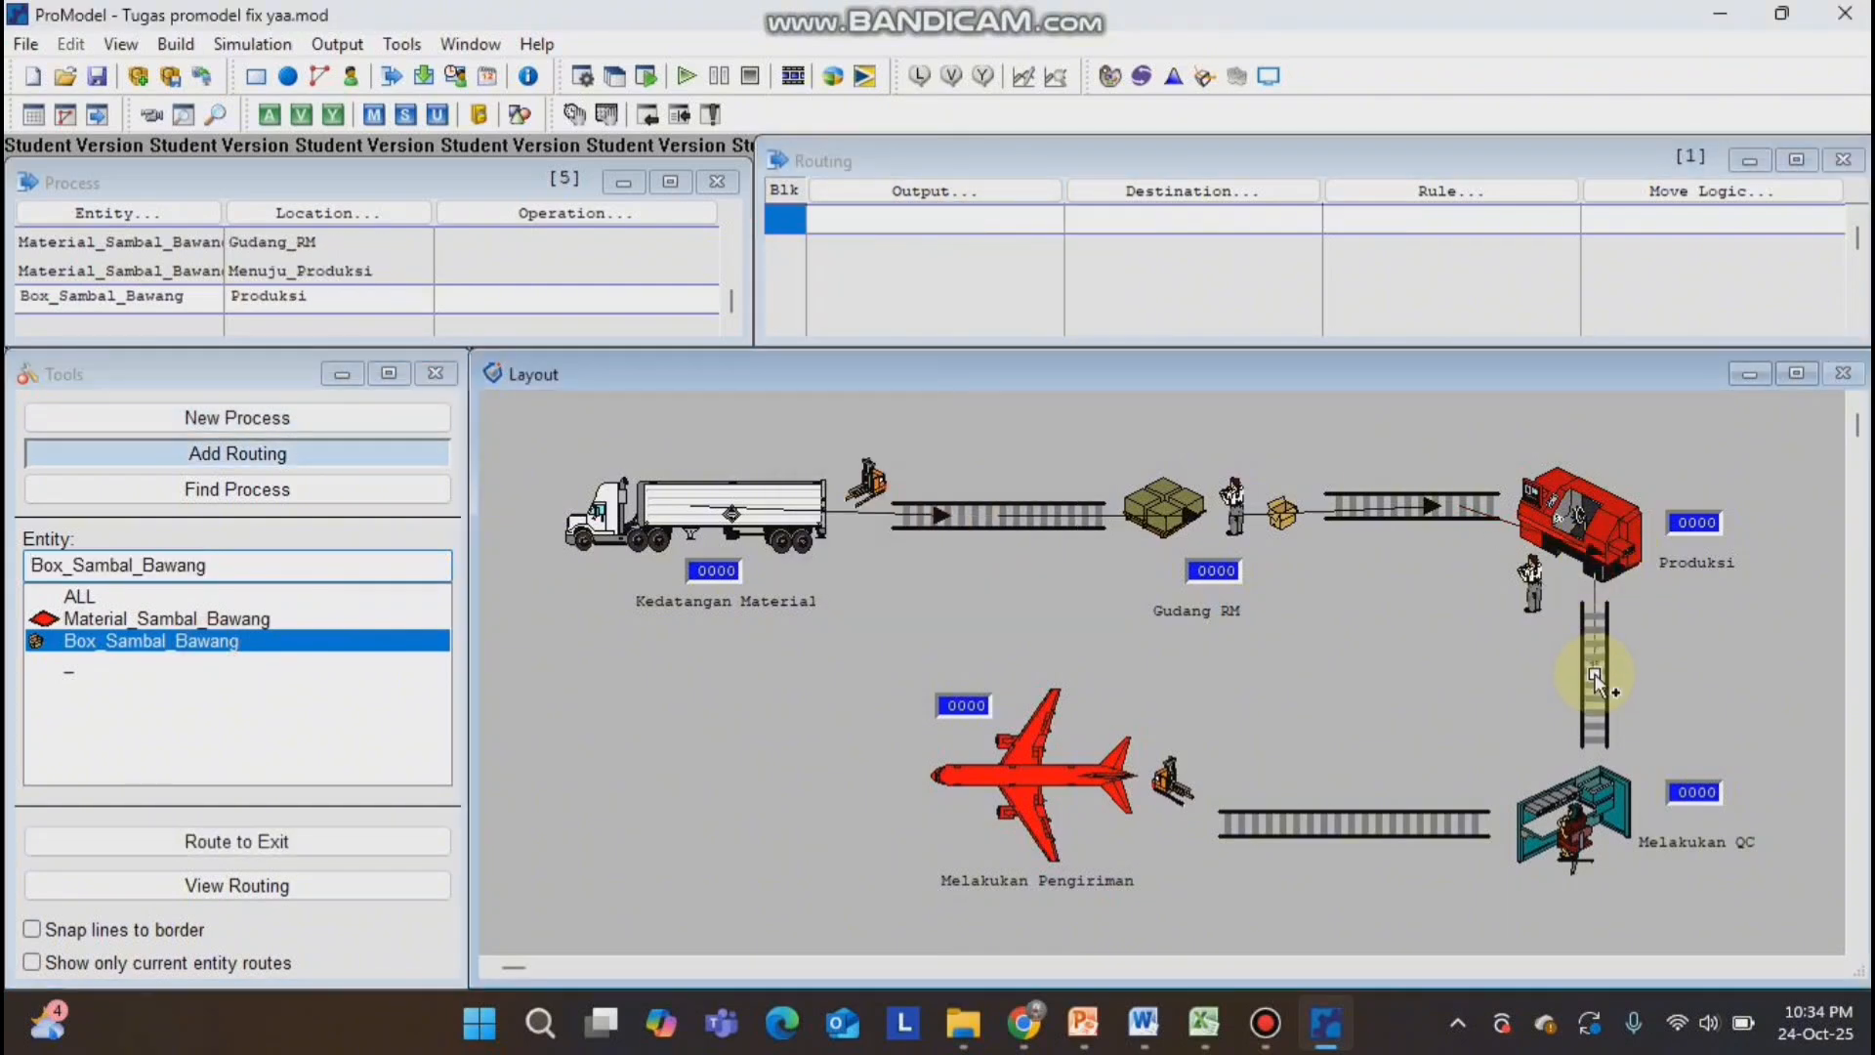
left_click(1594, 671)
left_click(1593, 703)
left_click(1569, 810)
Route Box_Sambal_Bawang from Melakukan_QC through the Menuju_Pengiriman conveyor to Melakukan_Pengiriman, and from there to EXIT.
left_click(1534, 835)
left_click(1355, 822)
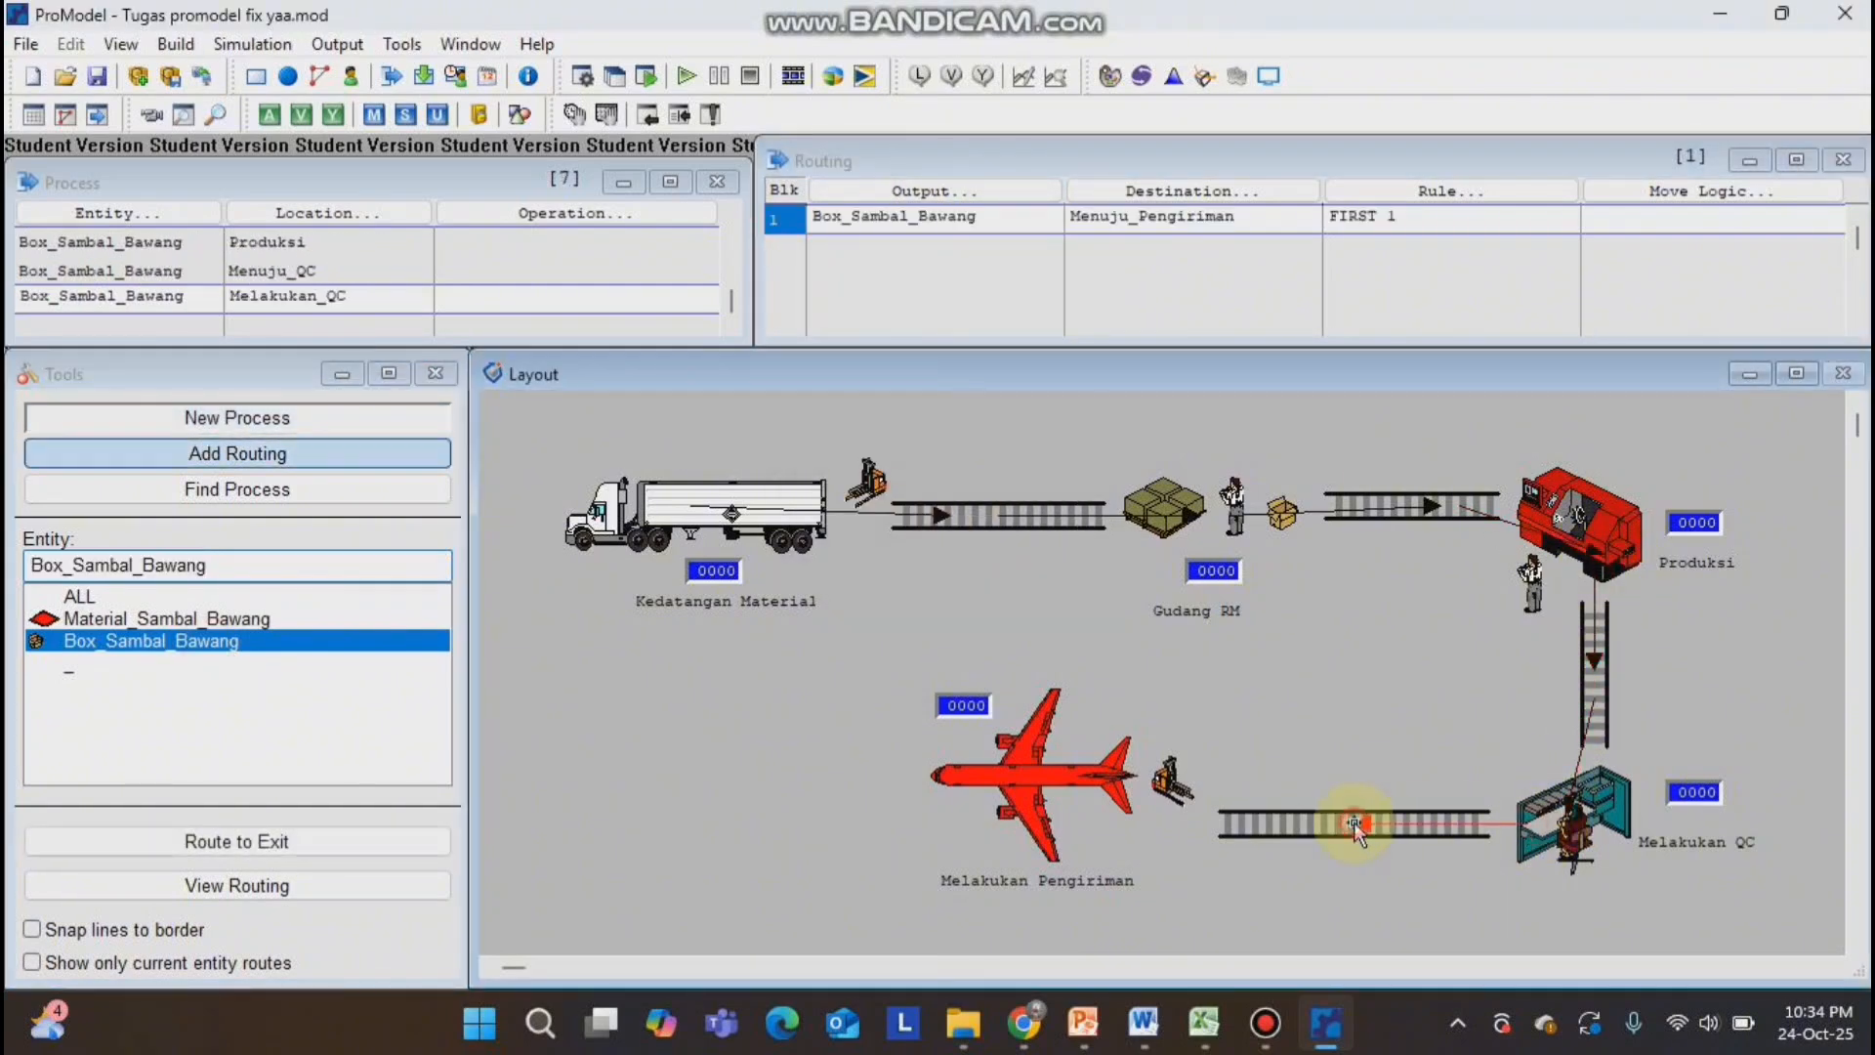
left_click(1281, 820)
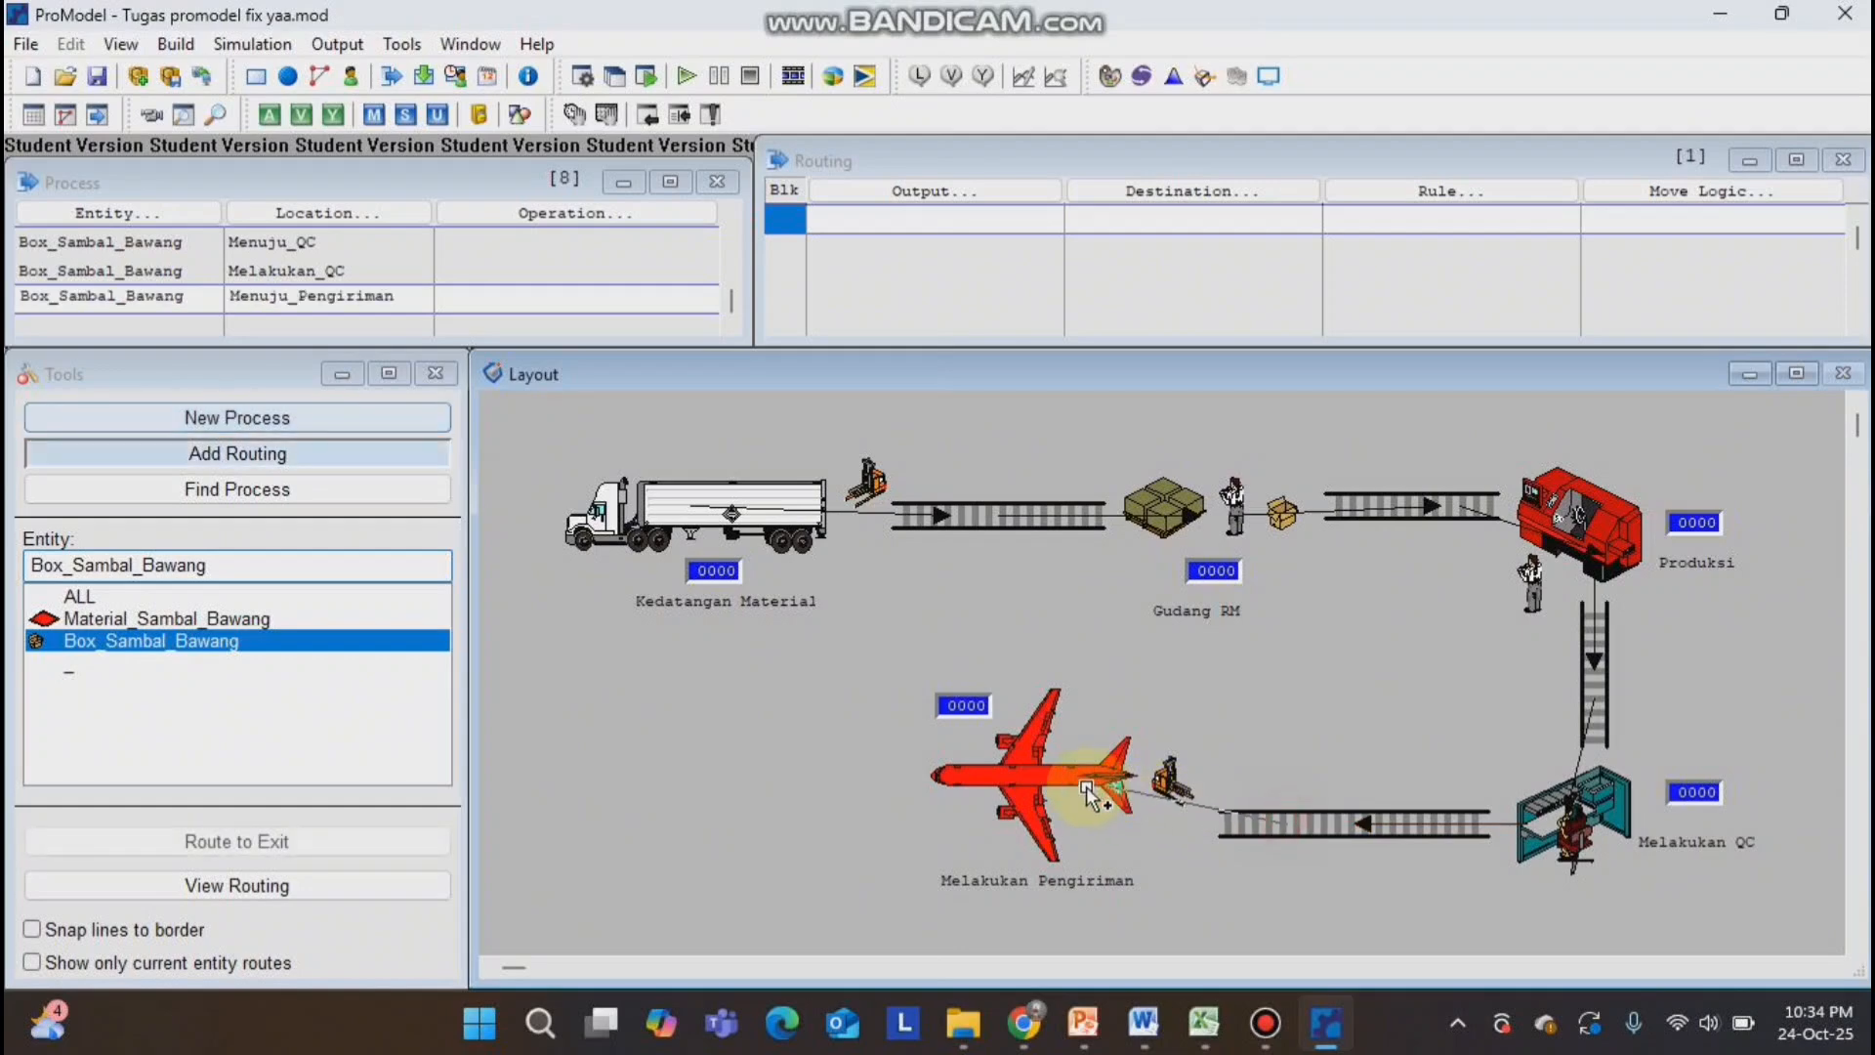
left_click(1005, 789)
left_click(1006, 789)
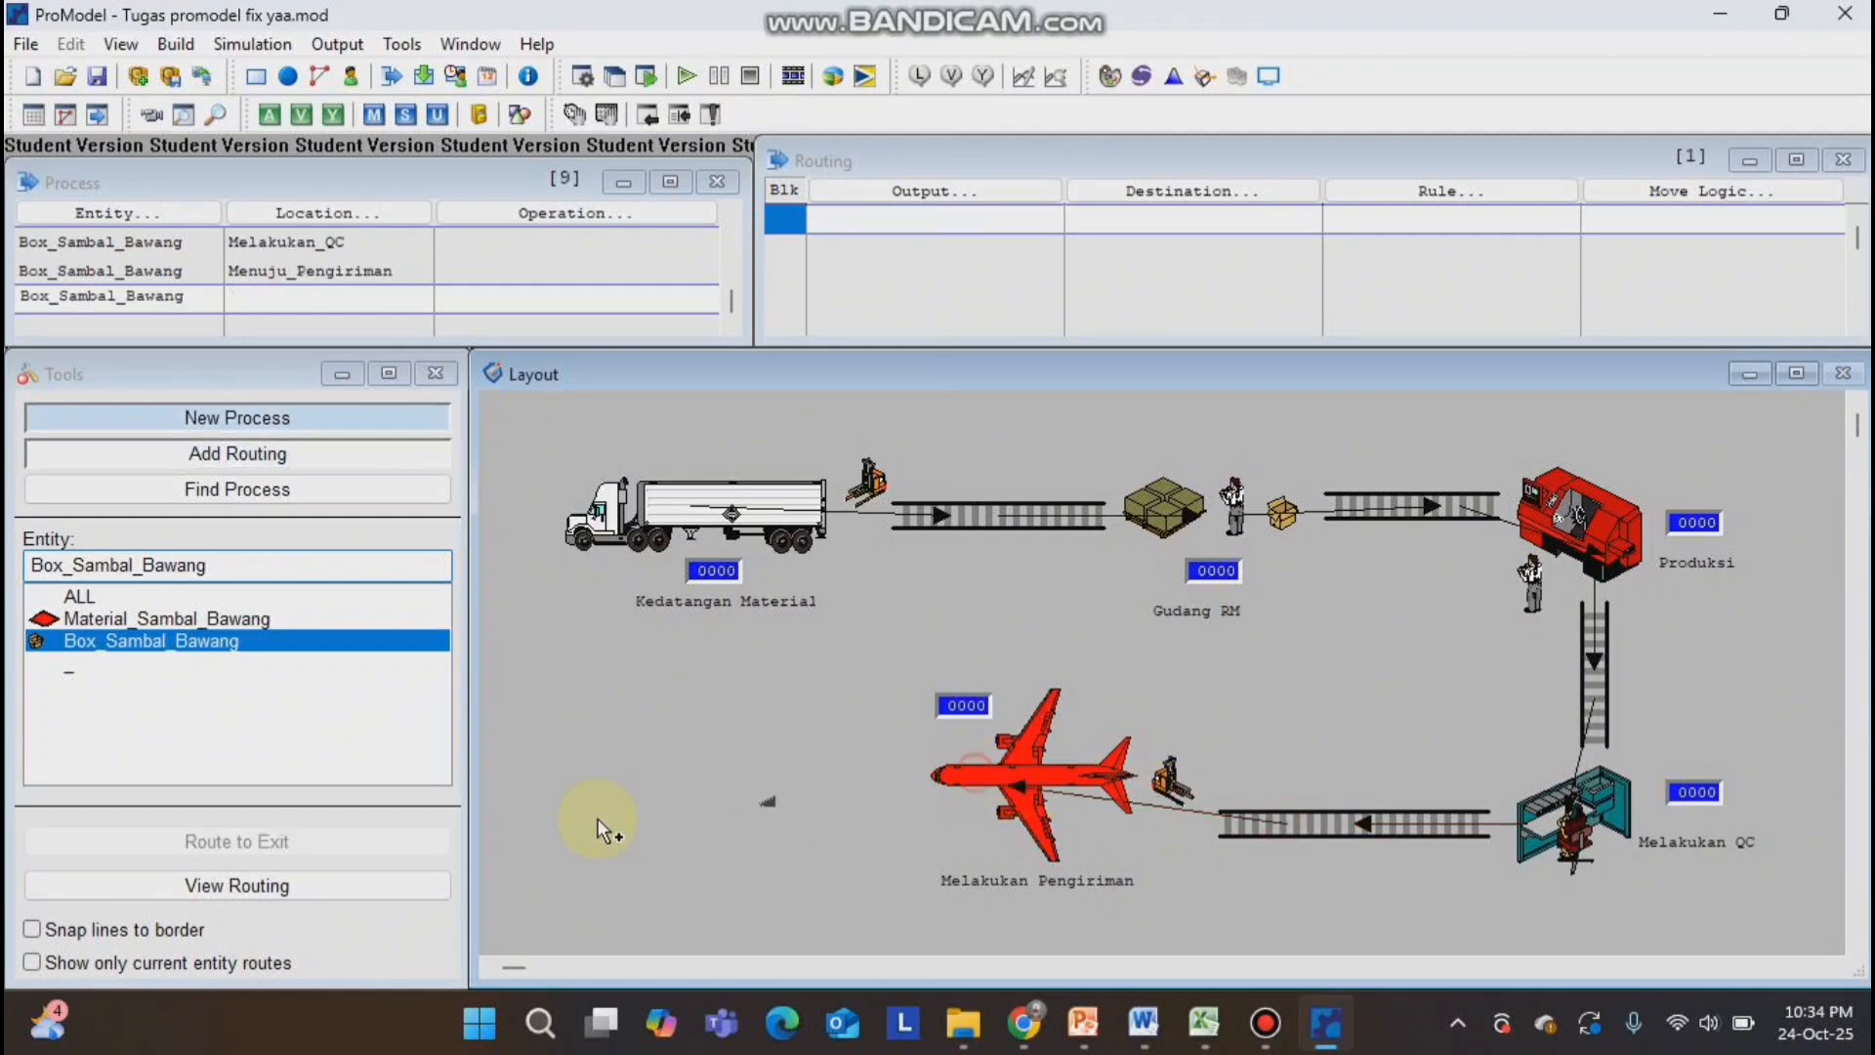
left_click(283, 843)
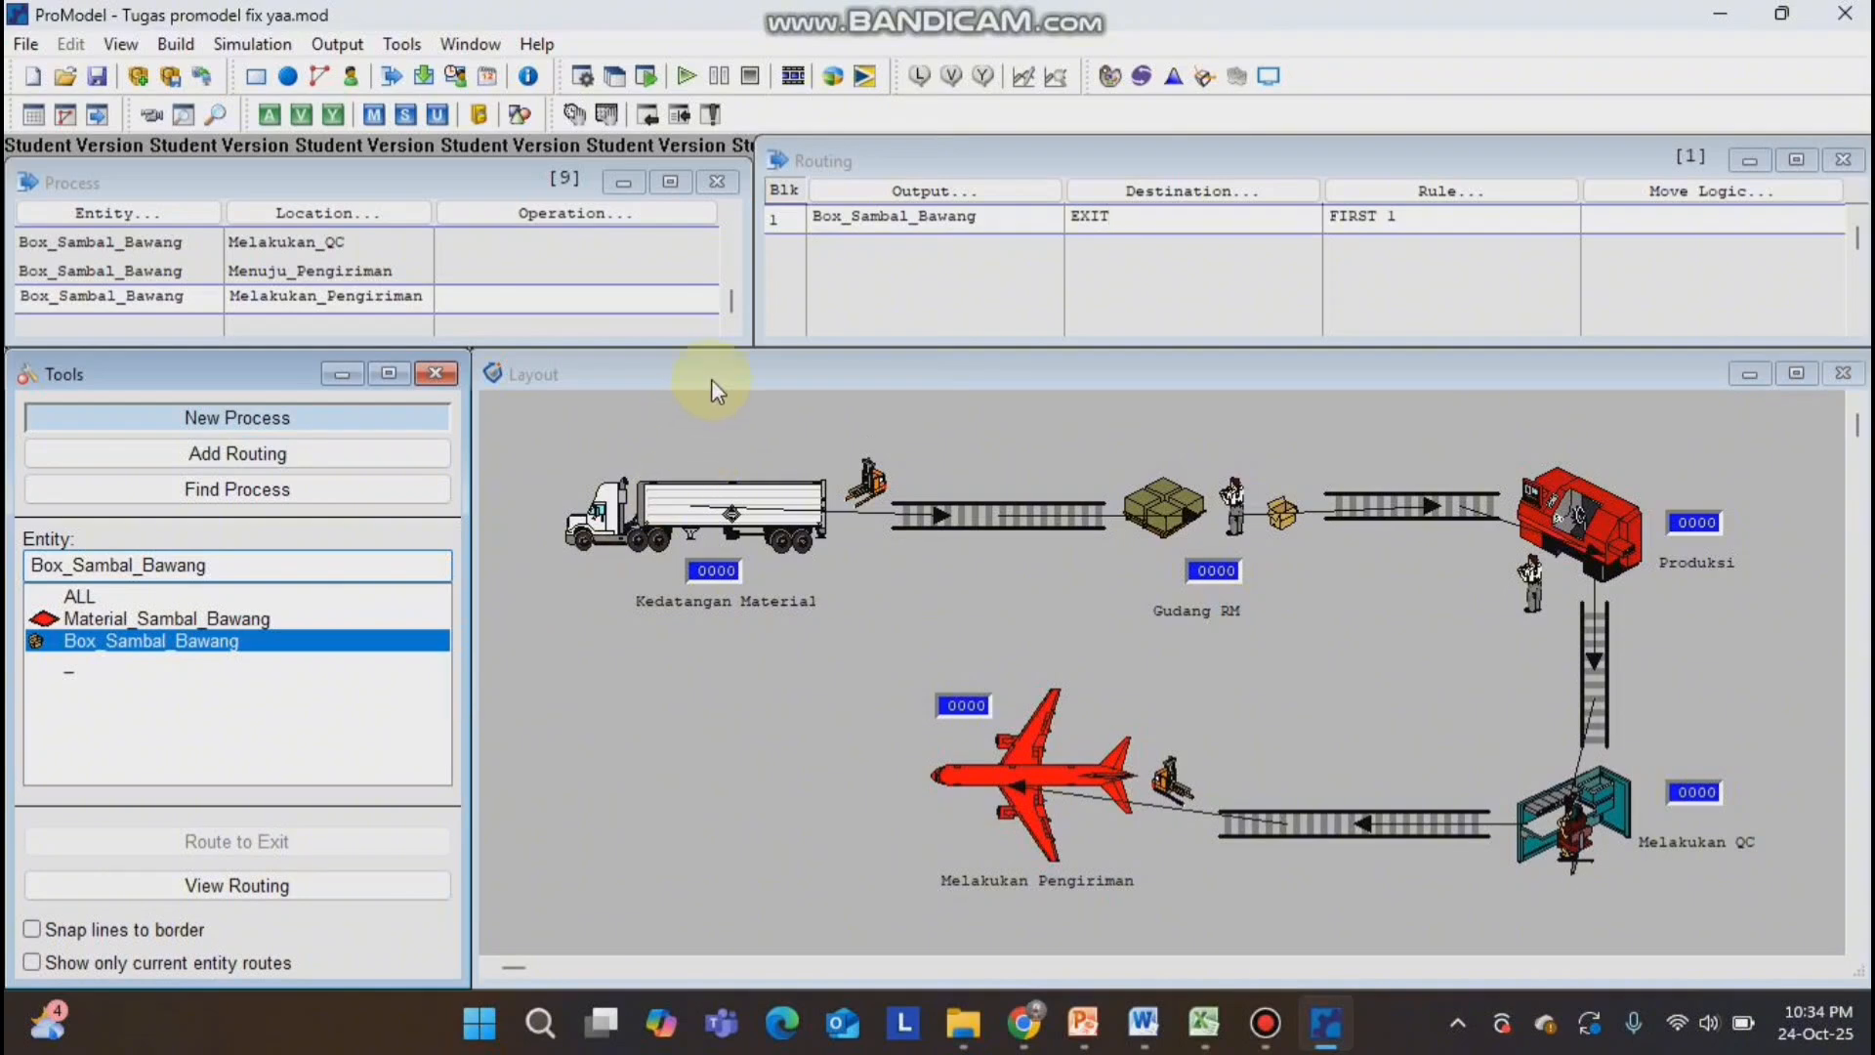
Set the operation at Kedatangan_Material to "wait e(2) min".
scroll(465, 276, "up", 8)
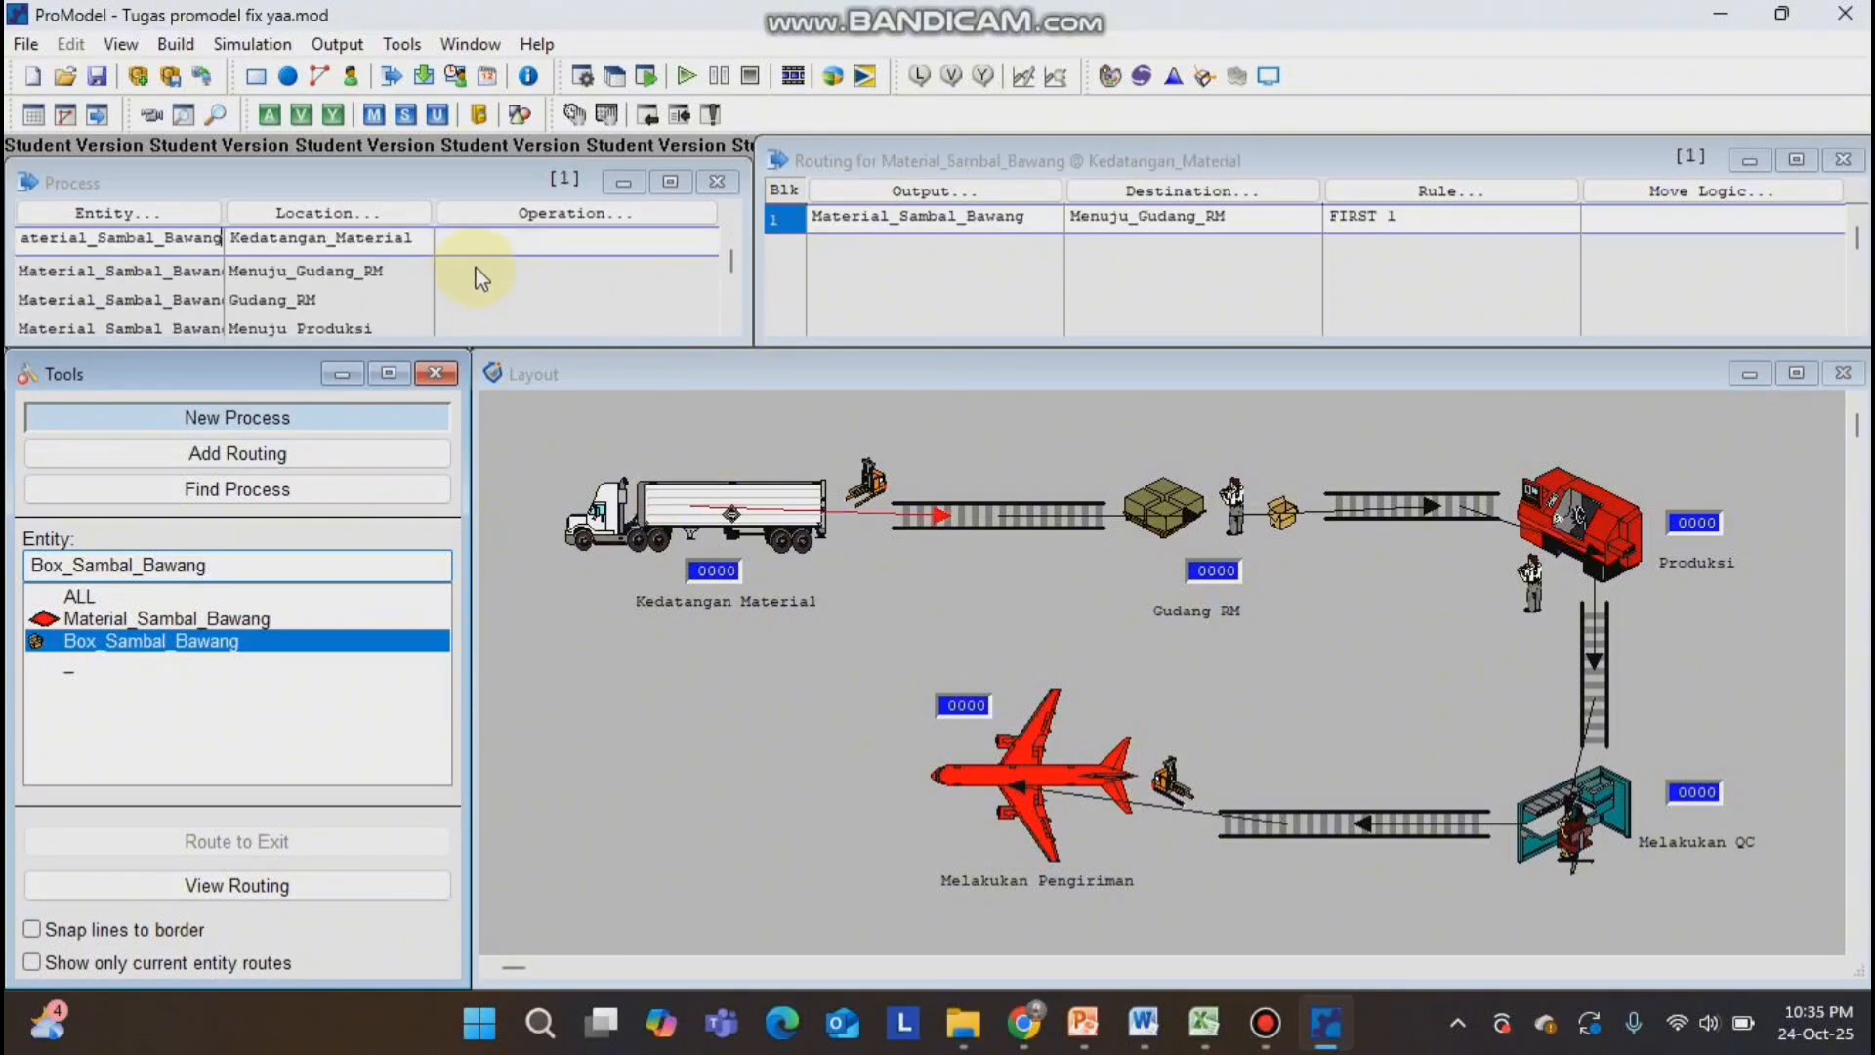
left_click(483, 243)
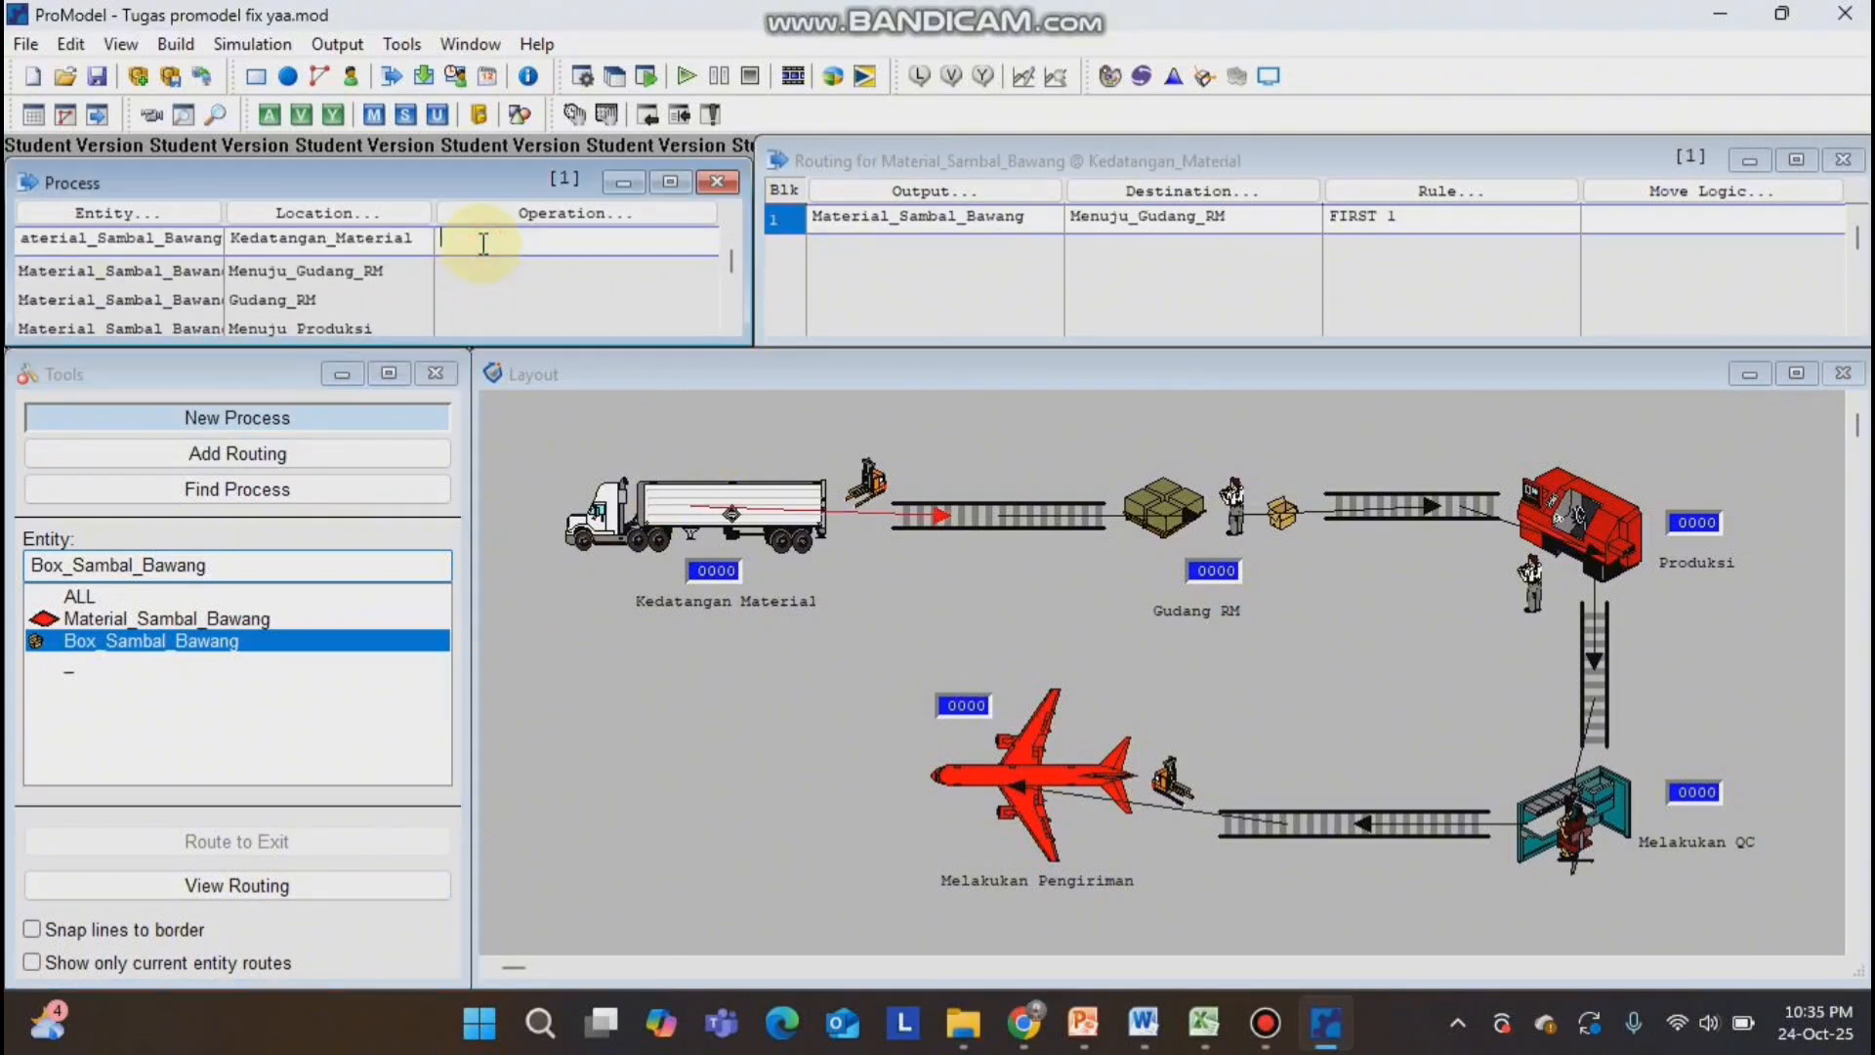
type("wait e(20")
key("BackSpace")
type(") min")
Set the operation at Gudang_RM to "wait n(1,0.05) min" and at Produksi to "wait n(5,1) min".
left_click(462, 293)
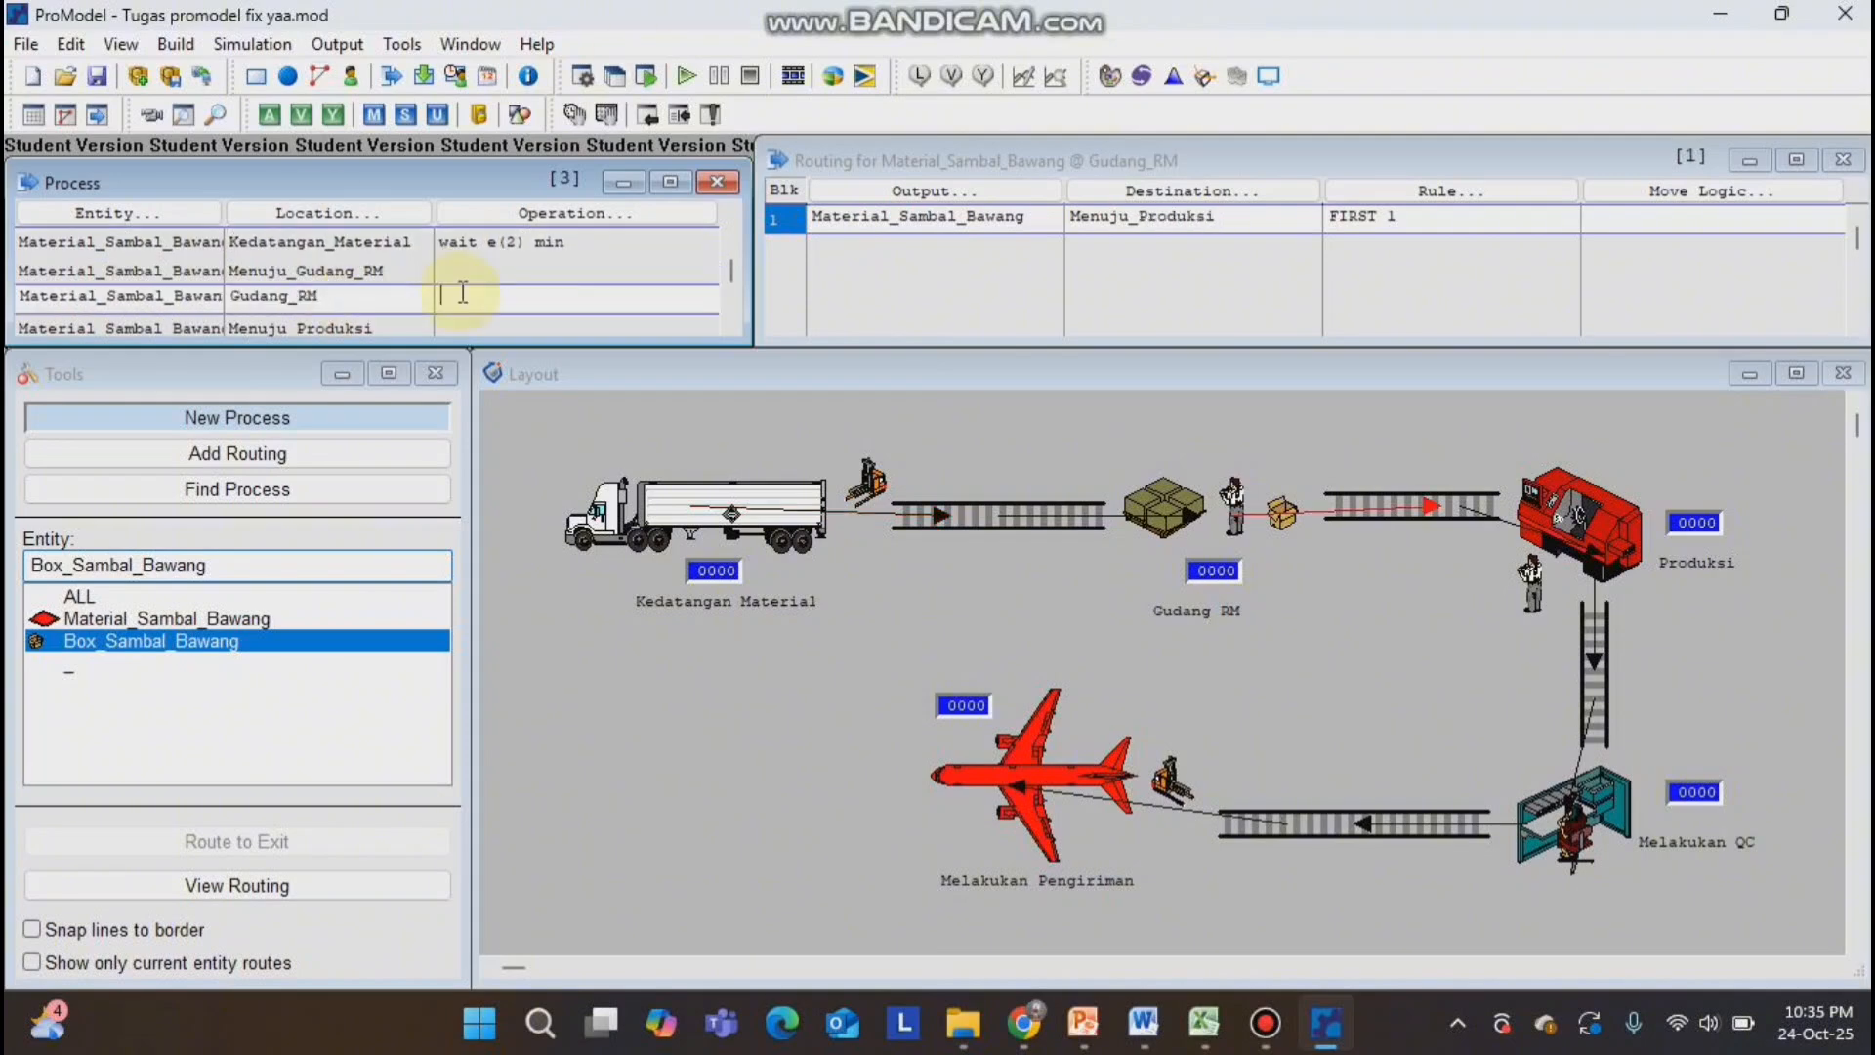
type("(5,1) min")
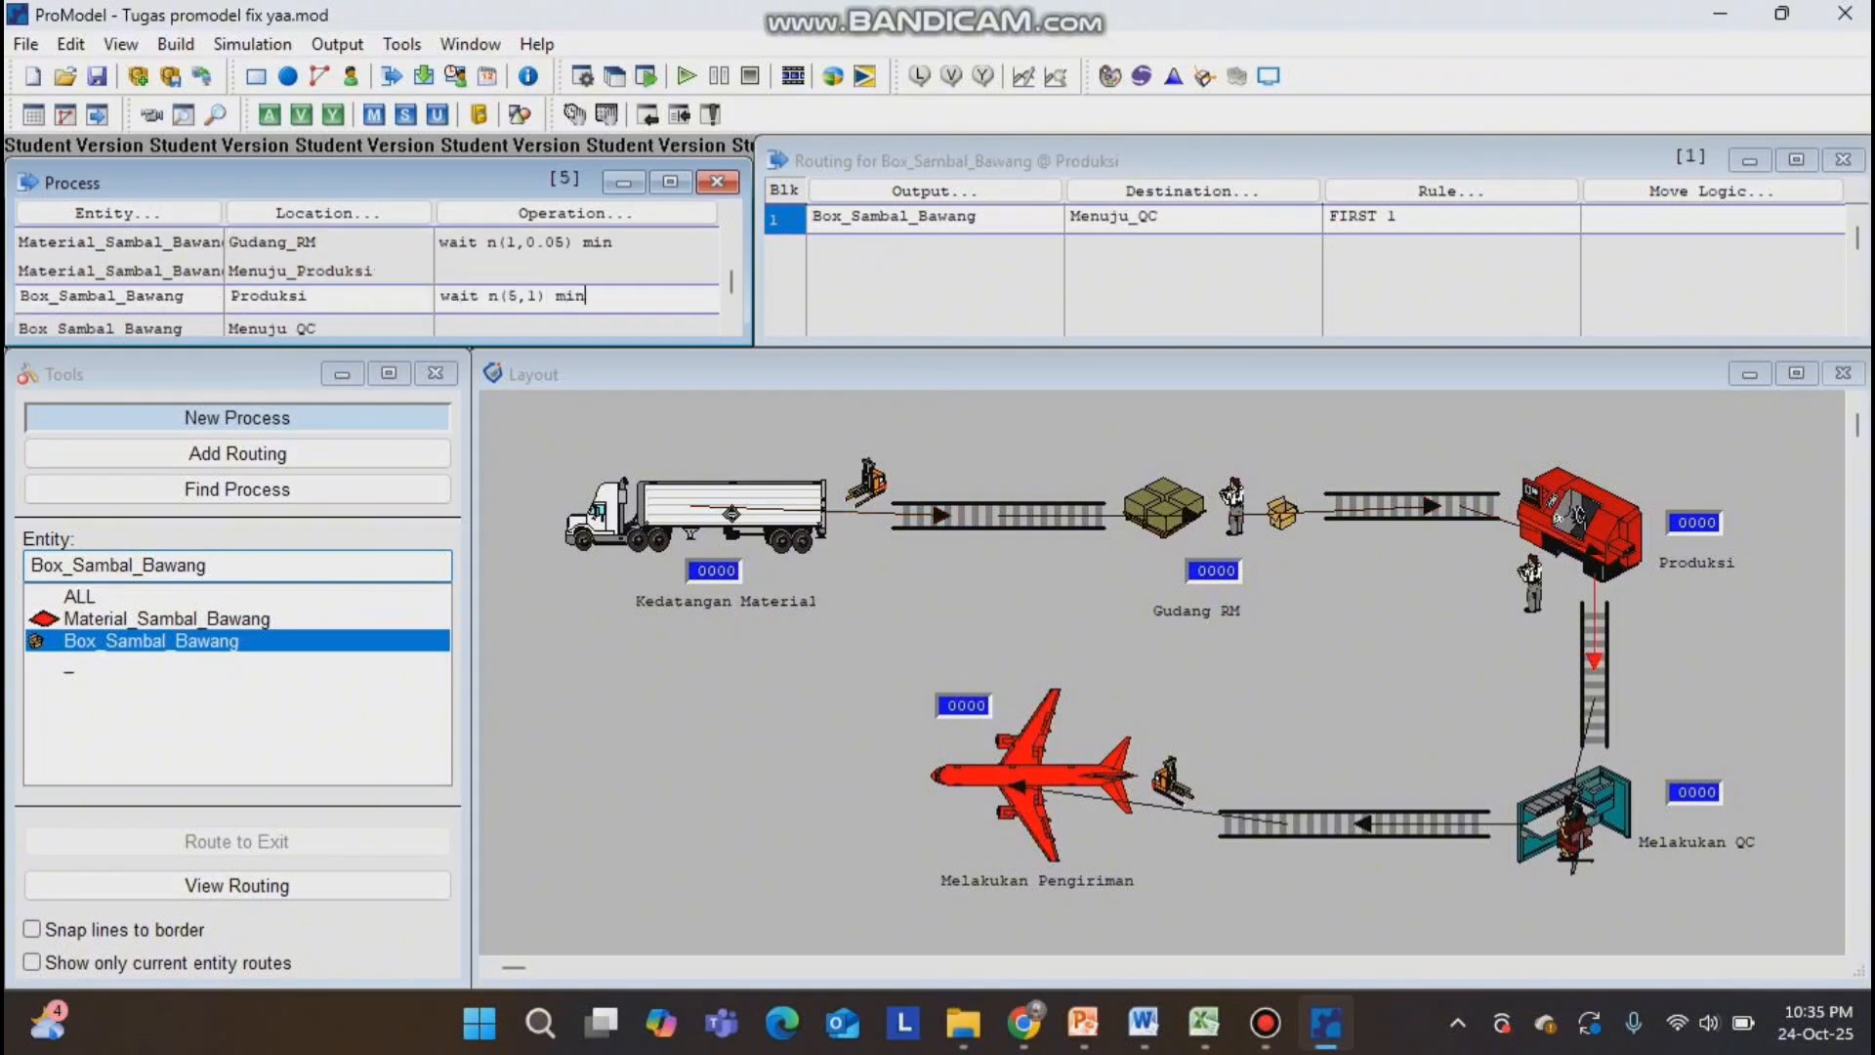
Set the operation at Melakukan_QC to "wait e(2) min" and at Melakukan_Pengiriman to "wait n(120,5) min".
key("Down")
key("Down")
type("wait e(2) min")
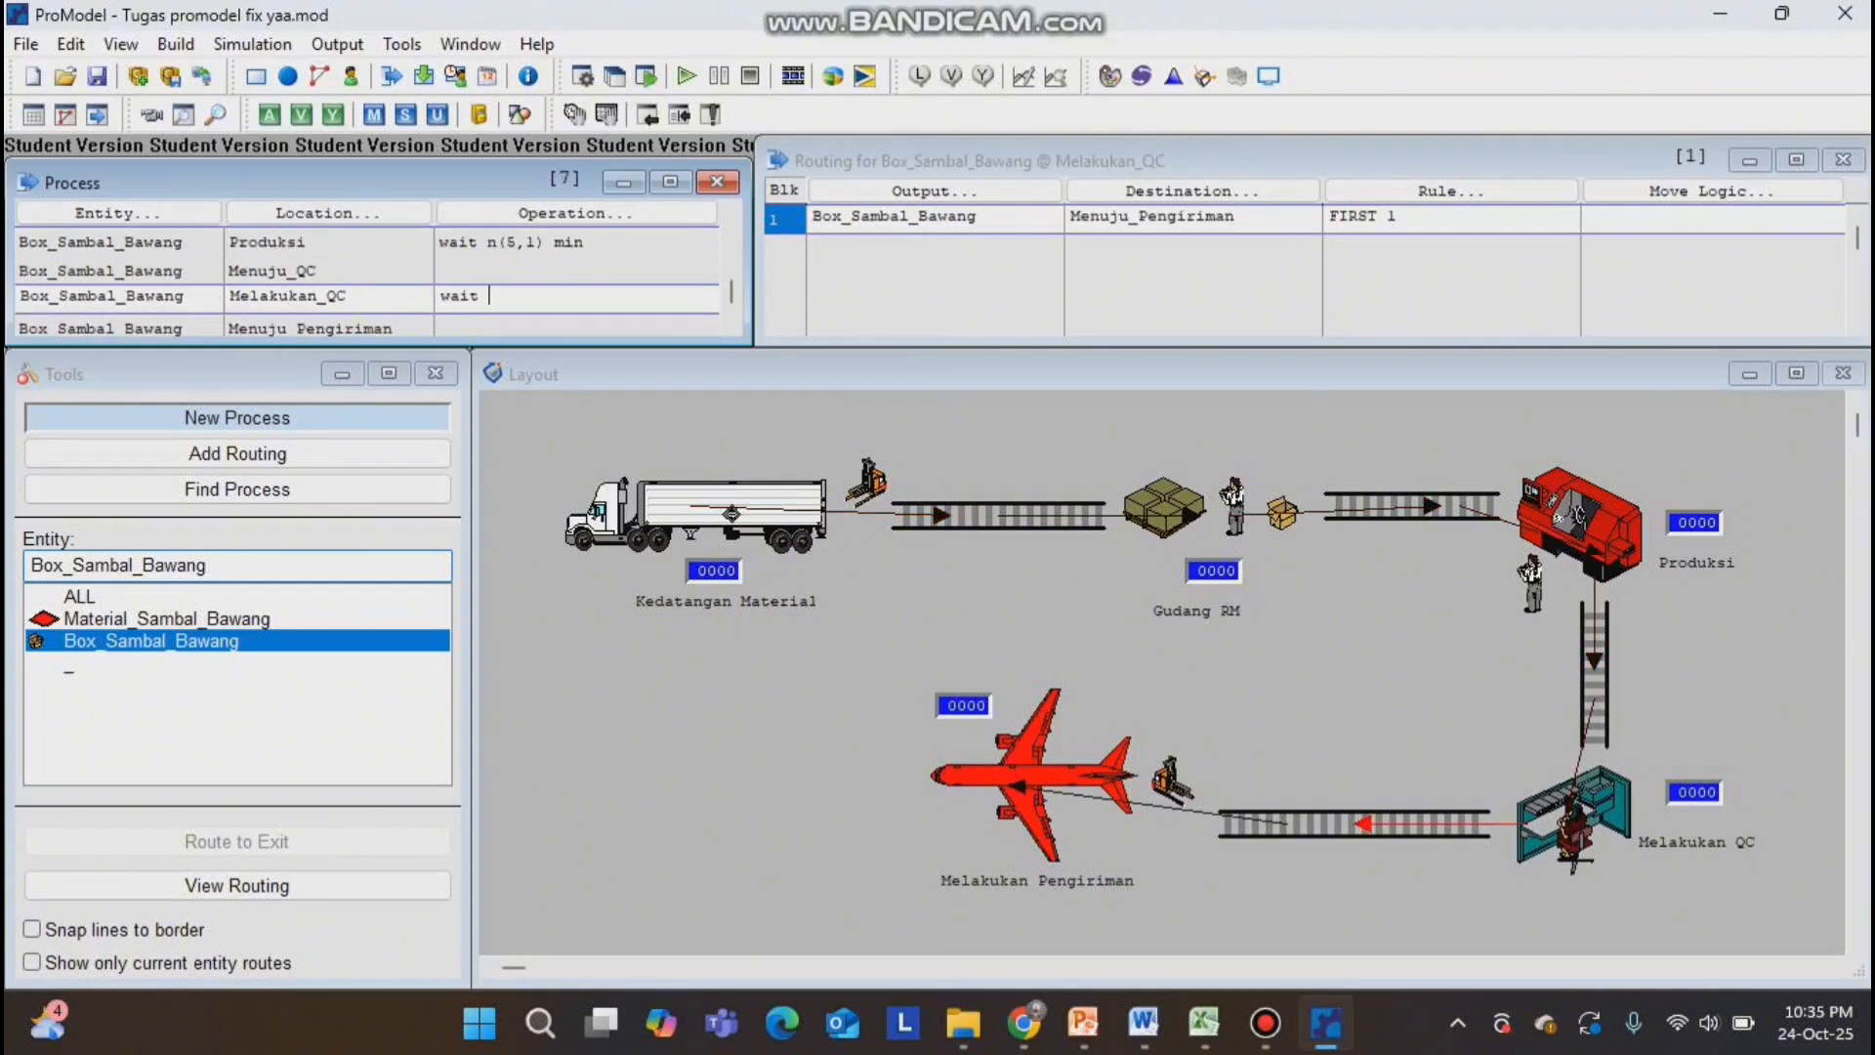
key("Down")
key("Down")
type("wait n(120,5) min")
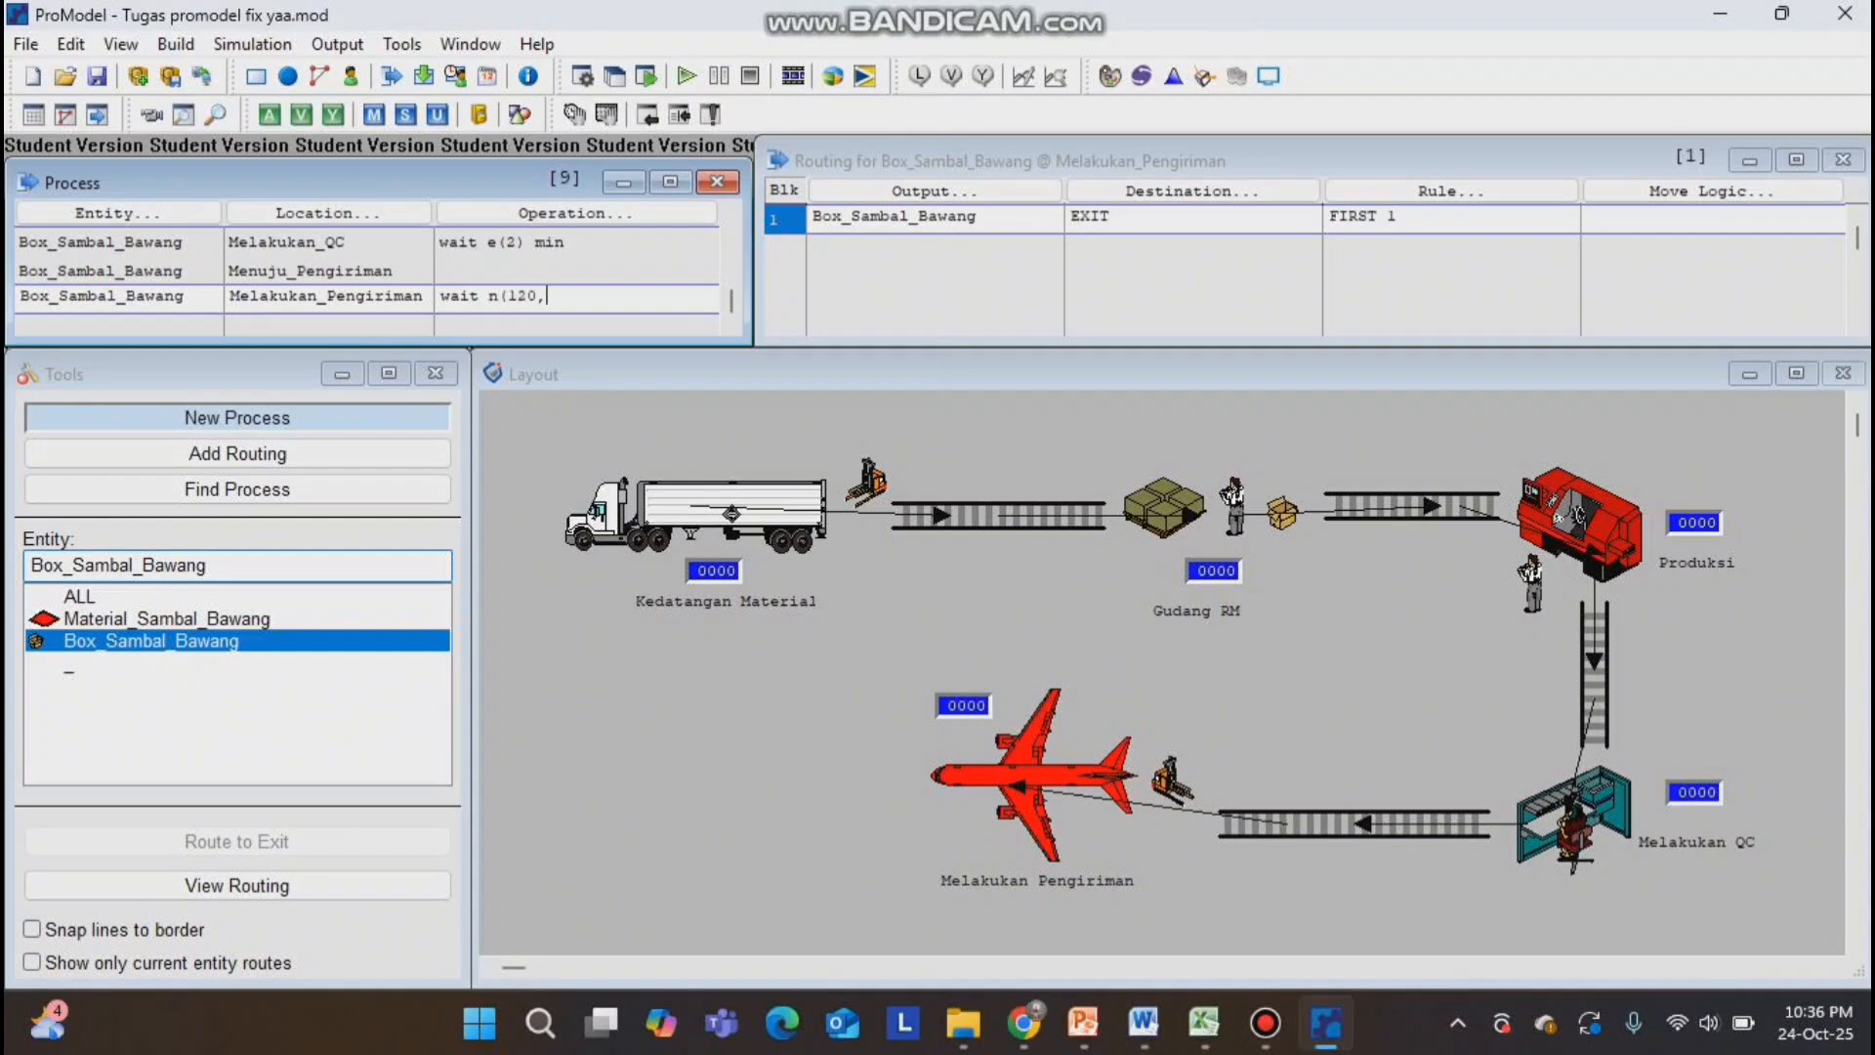
Set the move logic of the routing from Menuju_Gudang_RM to Gudang_RM to "move for 3 min".
scroll(348, 284, "up", 3)
left_click(396, 275)
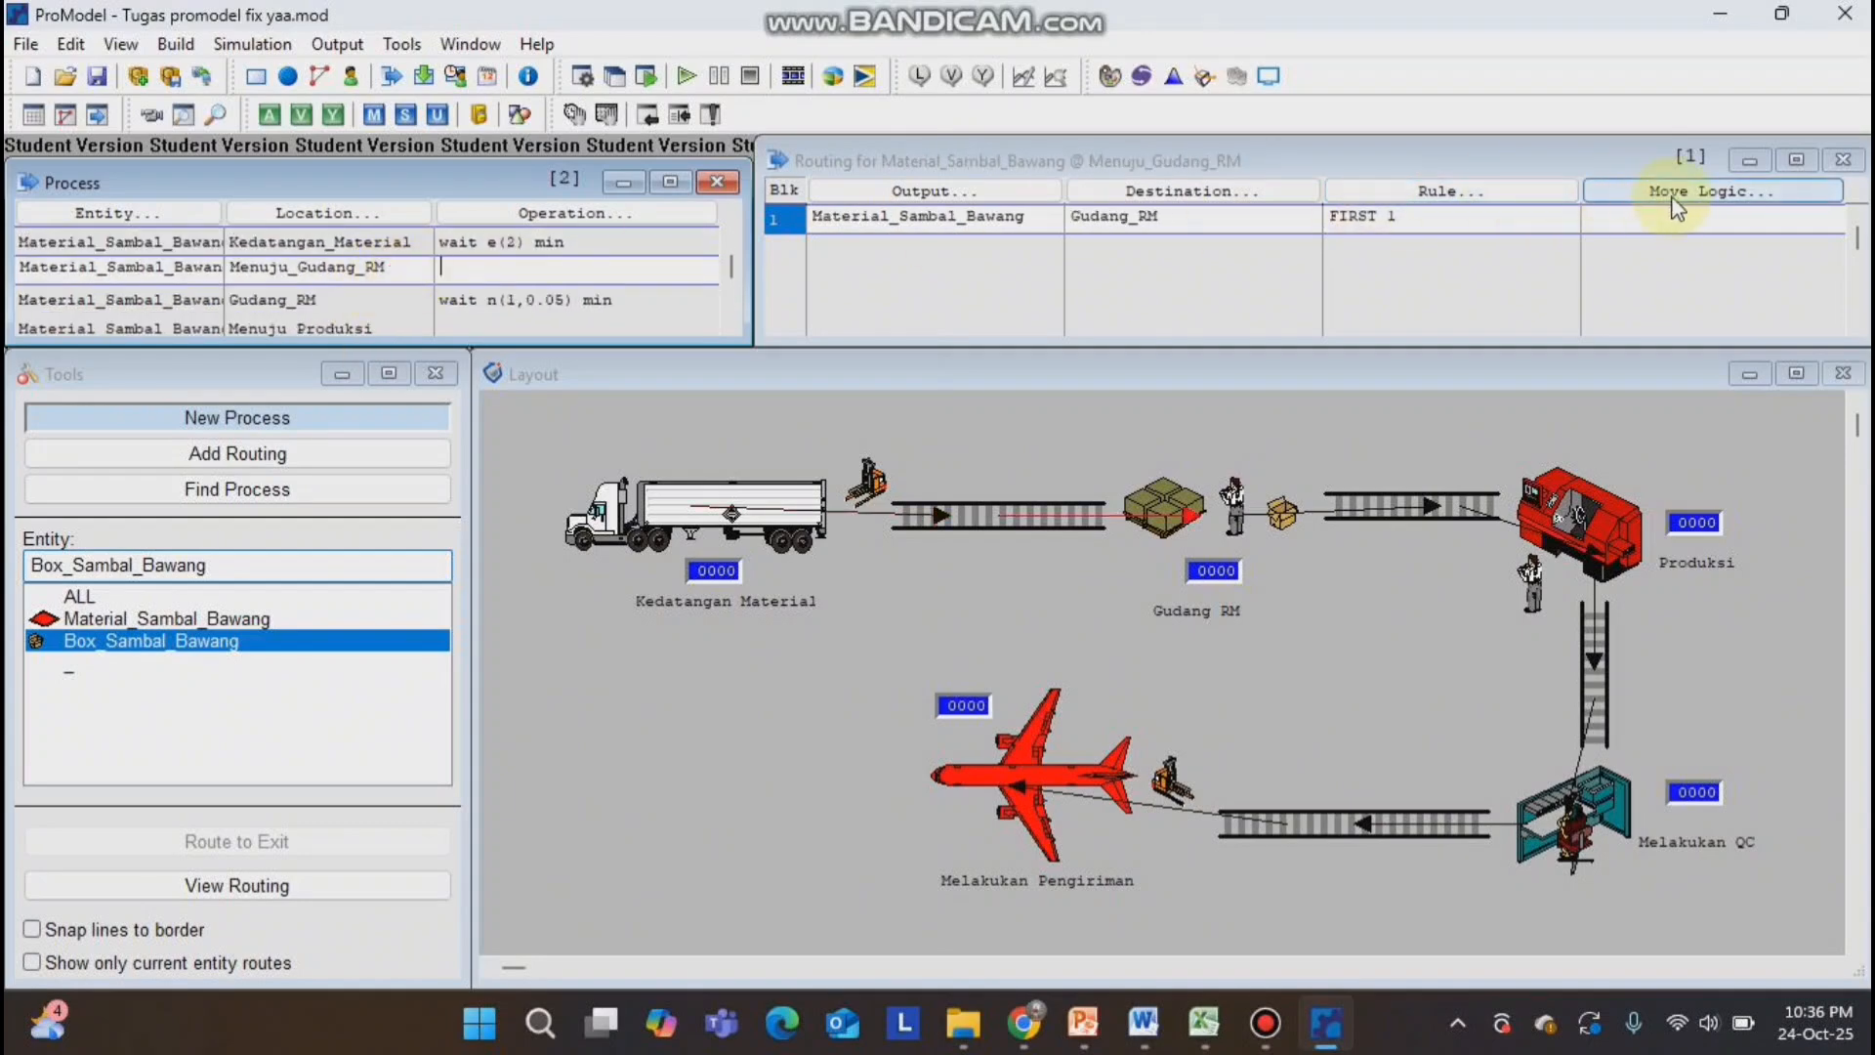
left_click(1624, 228)
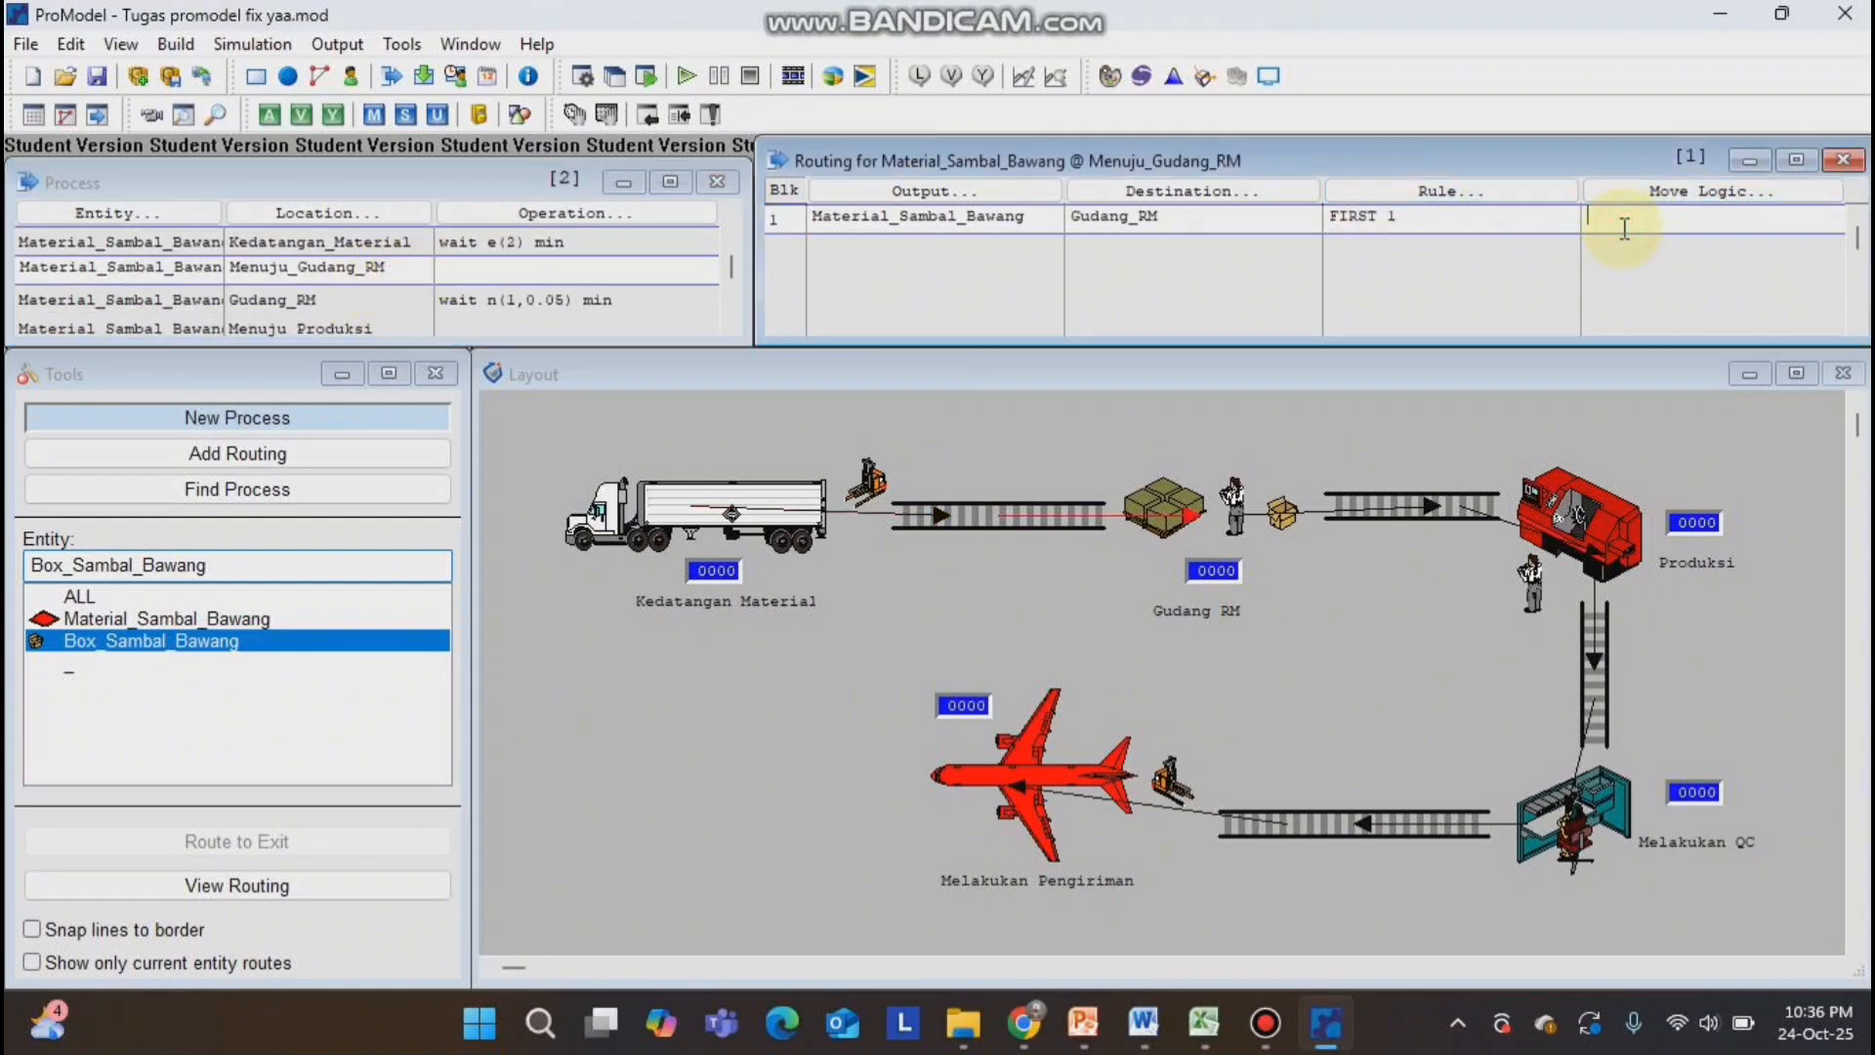
type("move for 3 min")
Set the move logic of the Menuju_Produksi and Menuju_QC routings to "move for 3 min".
left_click(352, 327)
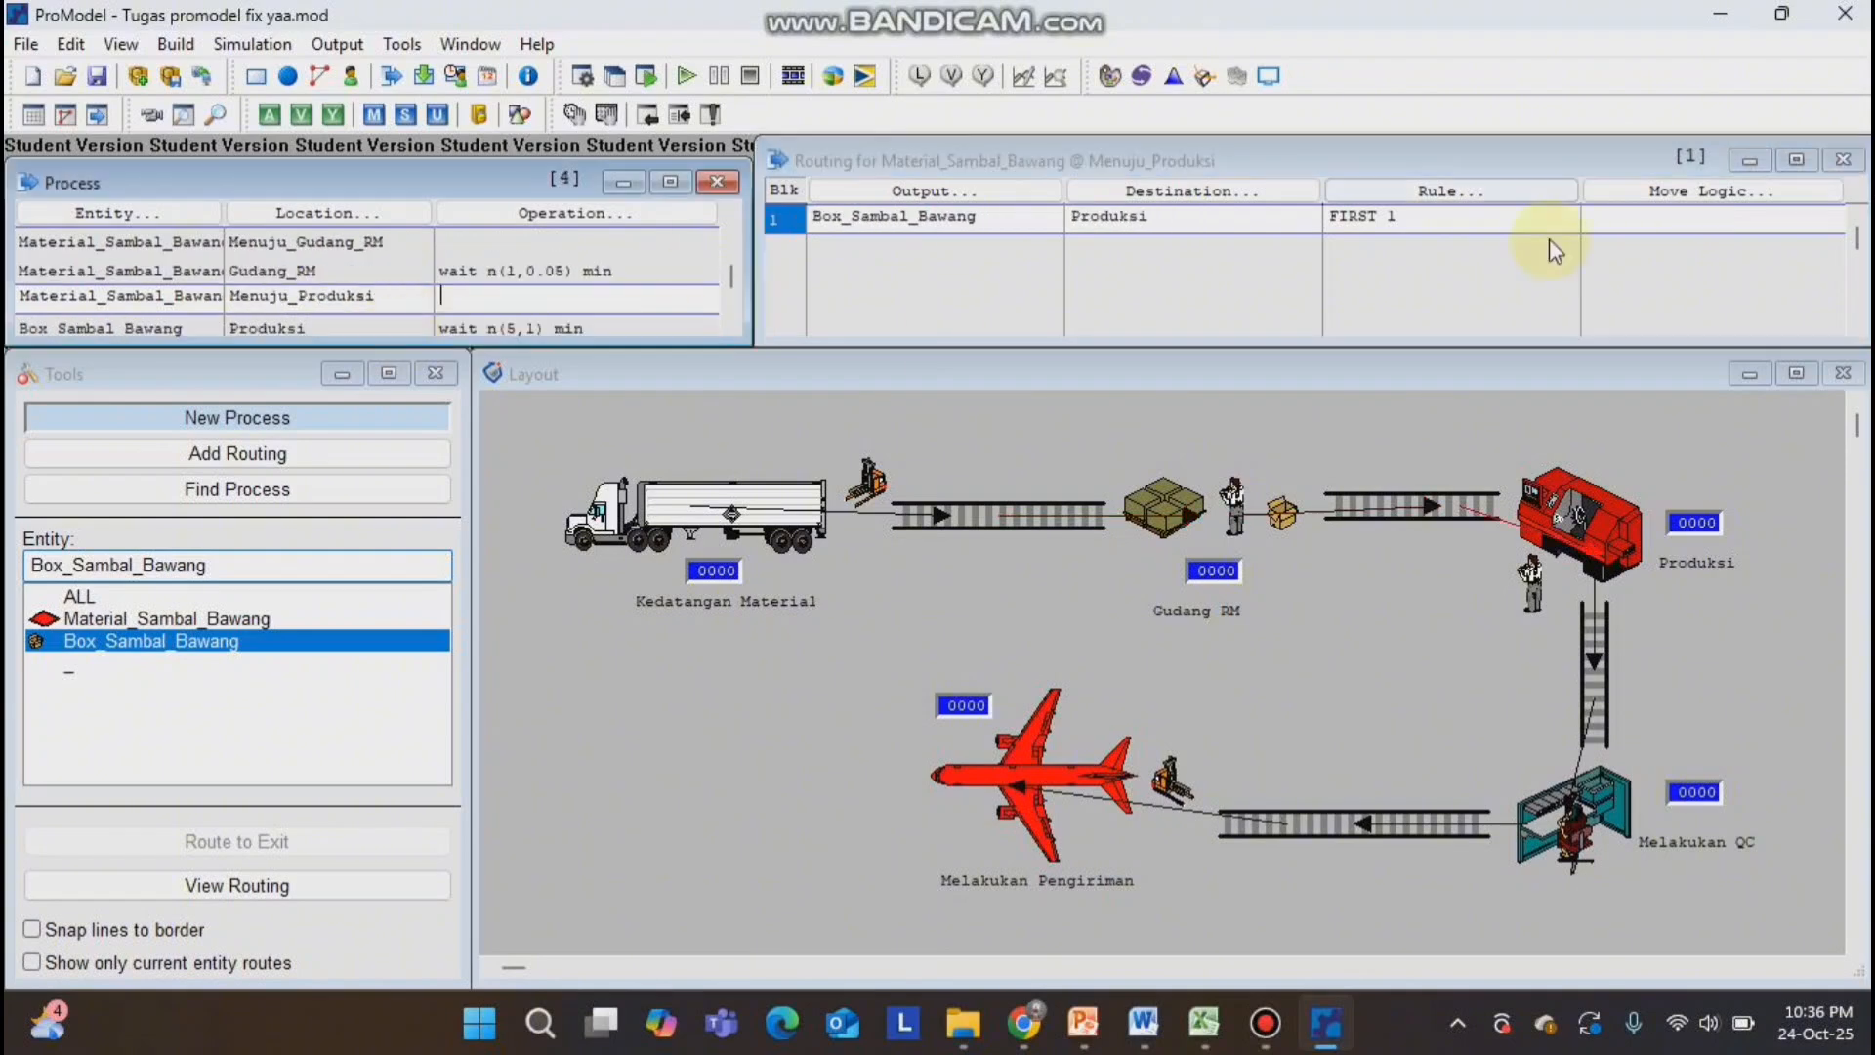
left_click(1624, 225)
type("move for 3 min")
scroll(352, 286, "down", 2)
left_click(1624, 224)
Set the move logic of the routing from Menuju_Pengiriman to Melakukan_Pengiriman to "move for 3 min".
type("move for 3 min")
scroll(353, 286, "down", 1)
scroll(353, 286, "down", 2)
left_click(1624, 225)
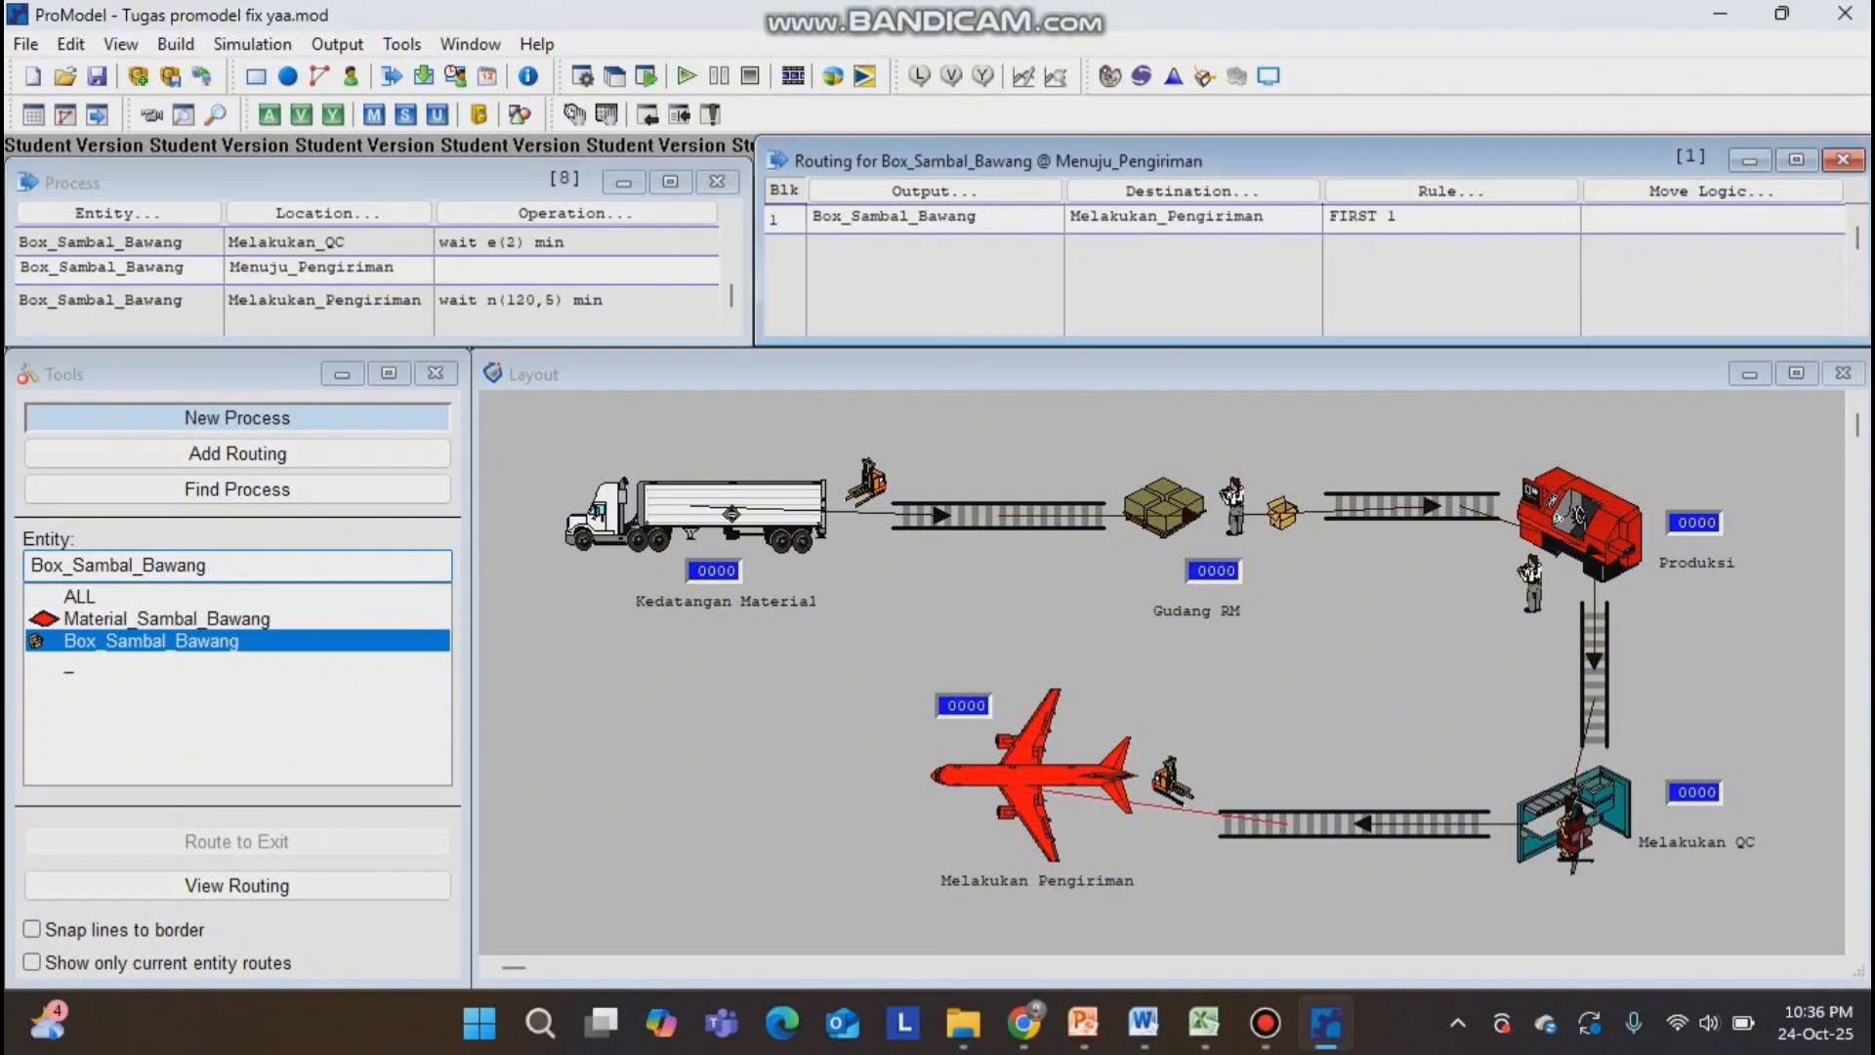
type("move for 3 min")
Set the simulation run time to 10 hours in the simulation options.
left_click(252, 43)
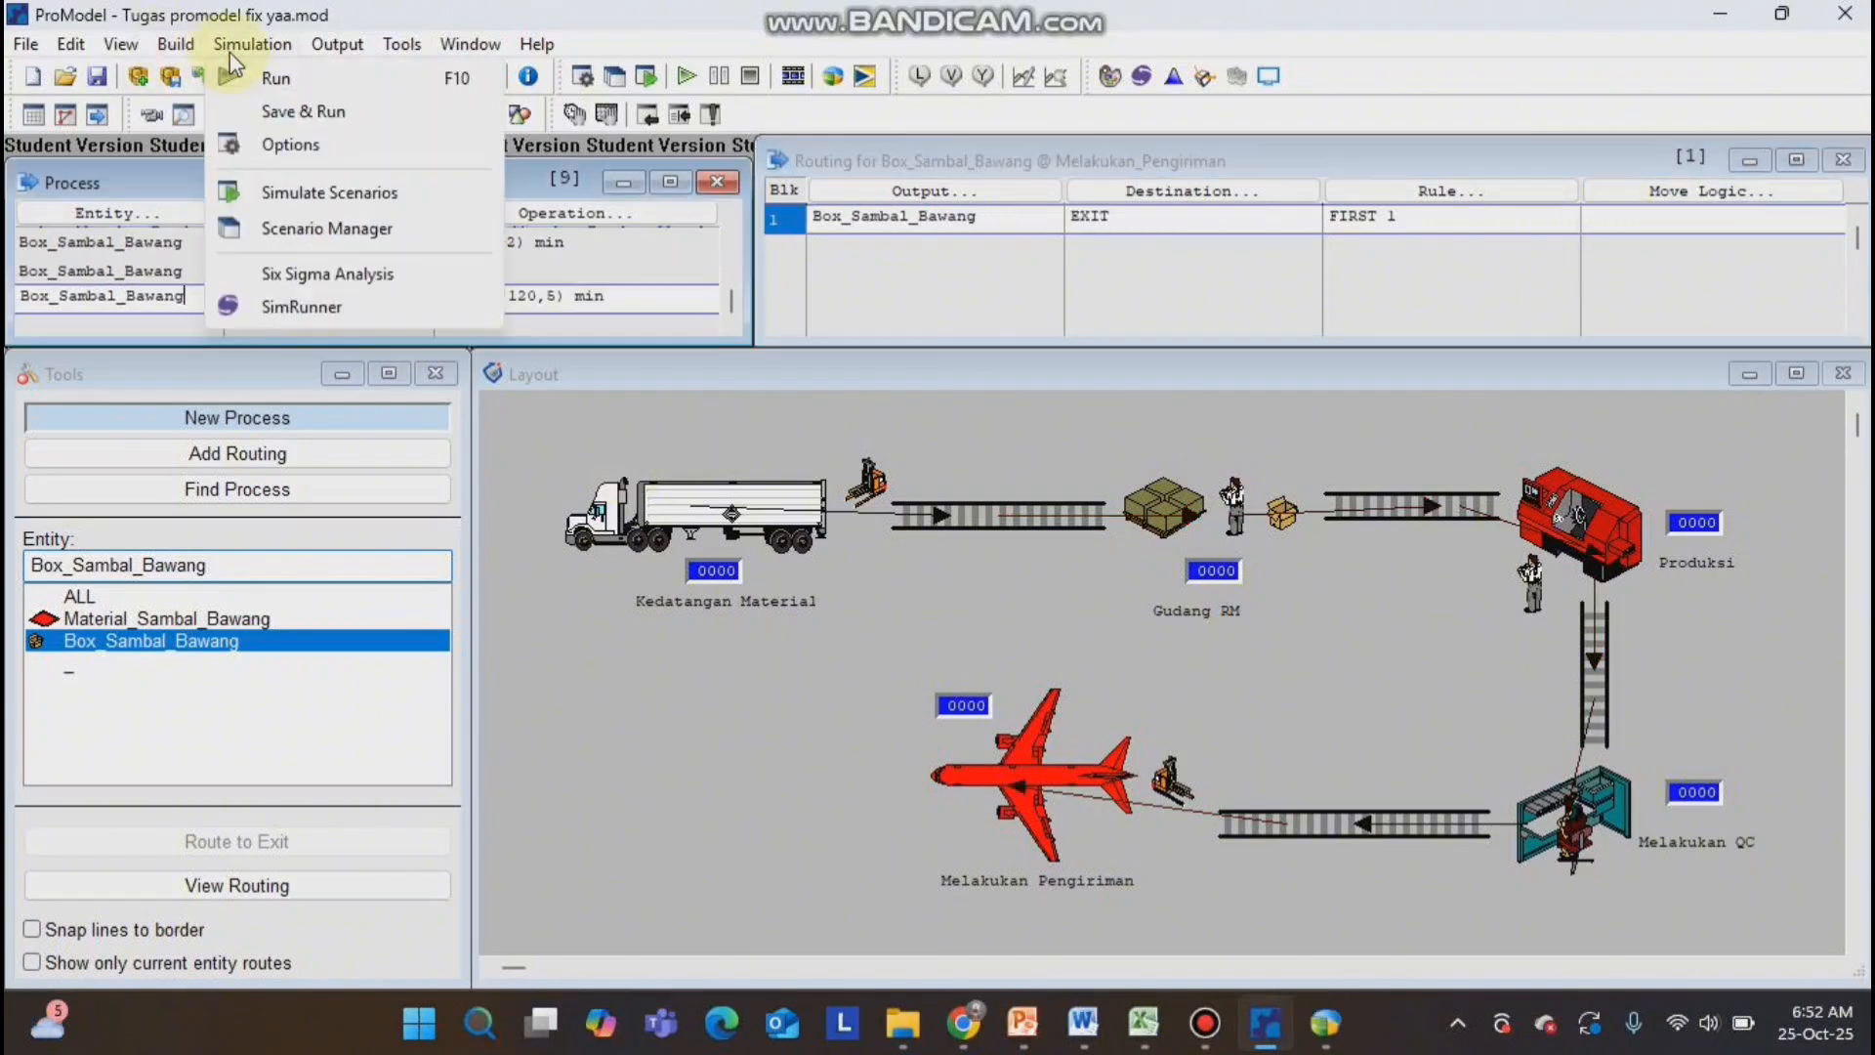
left_click(232, 49)
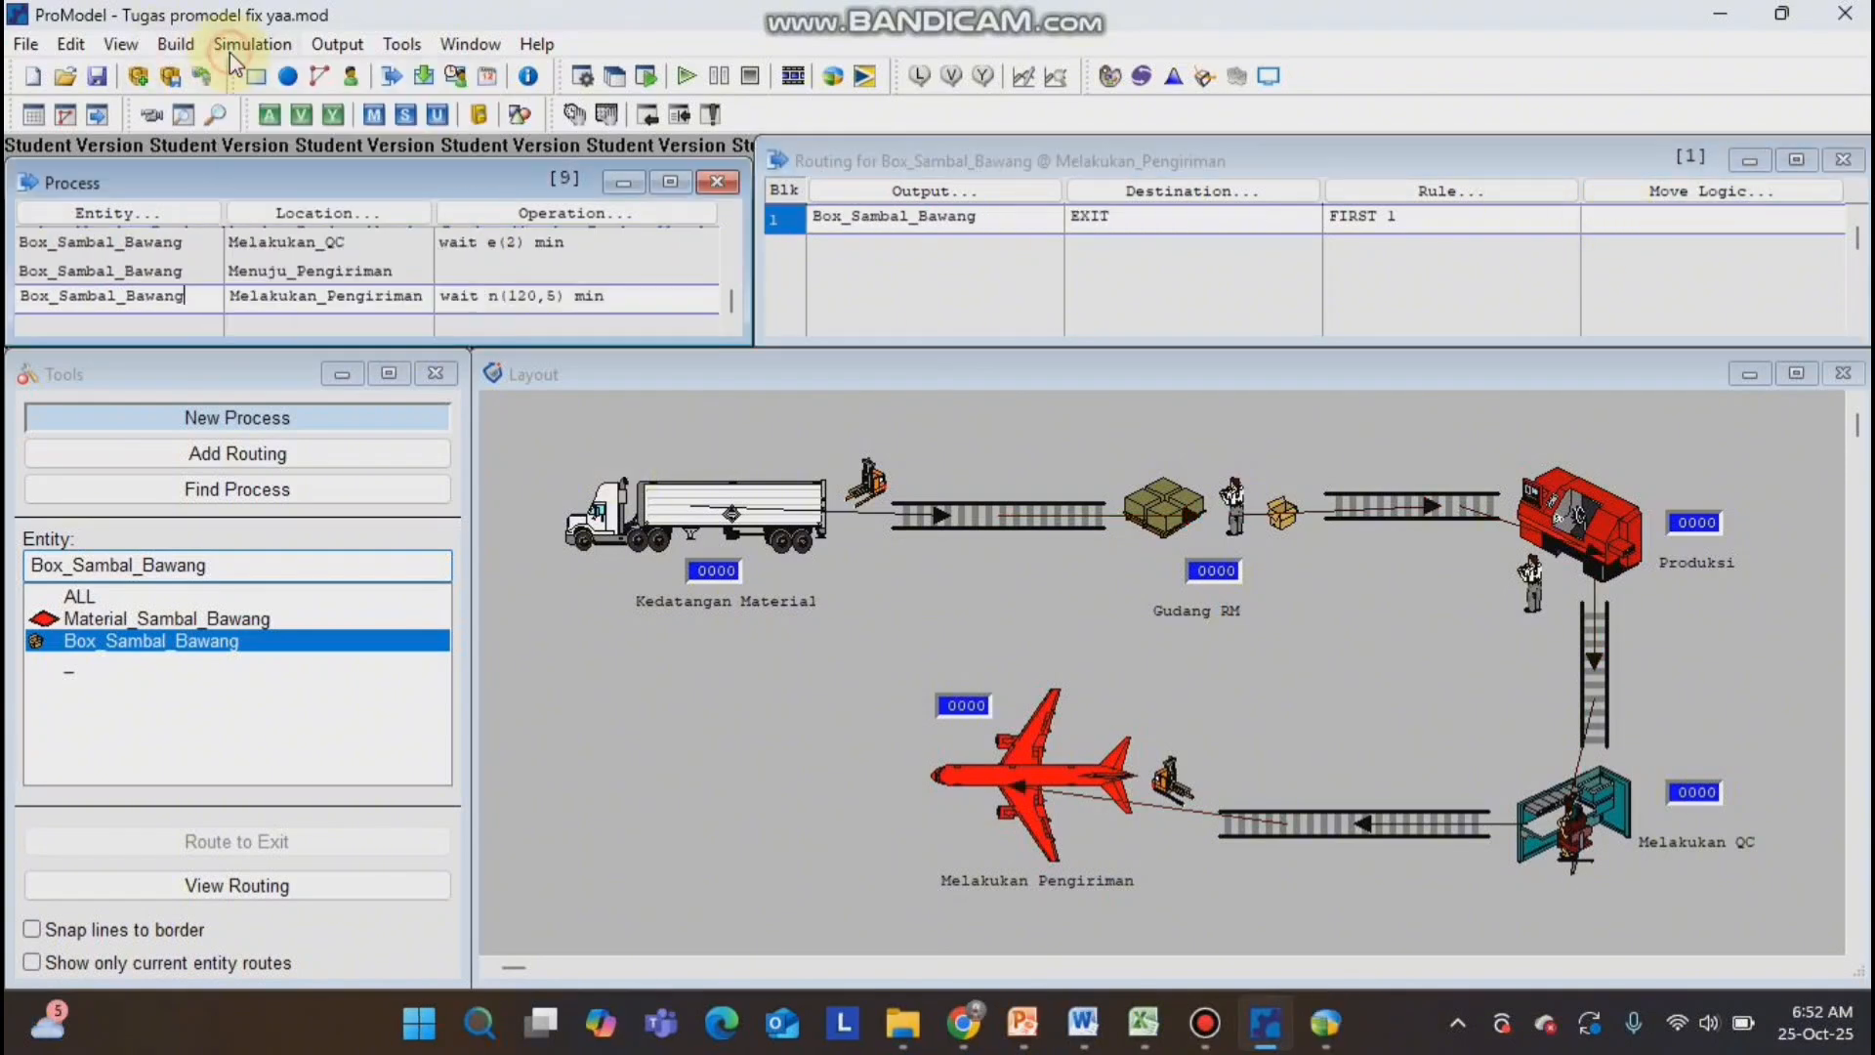
left_click(242, 45)
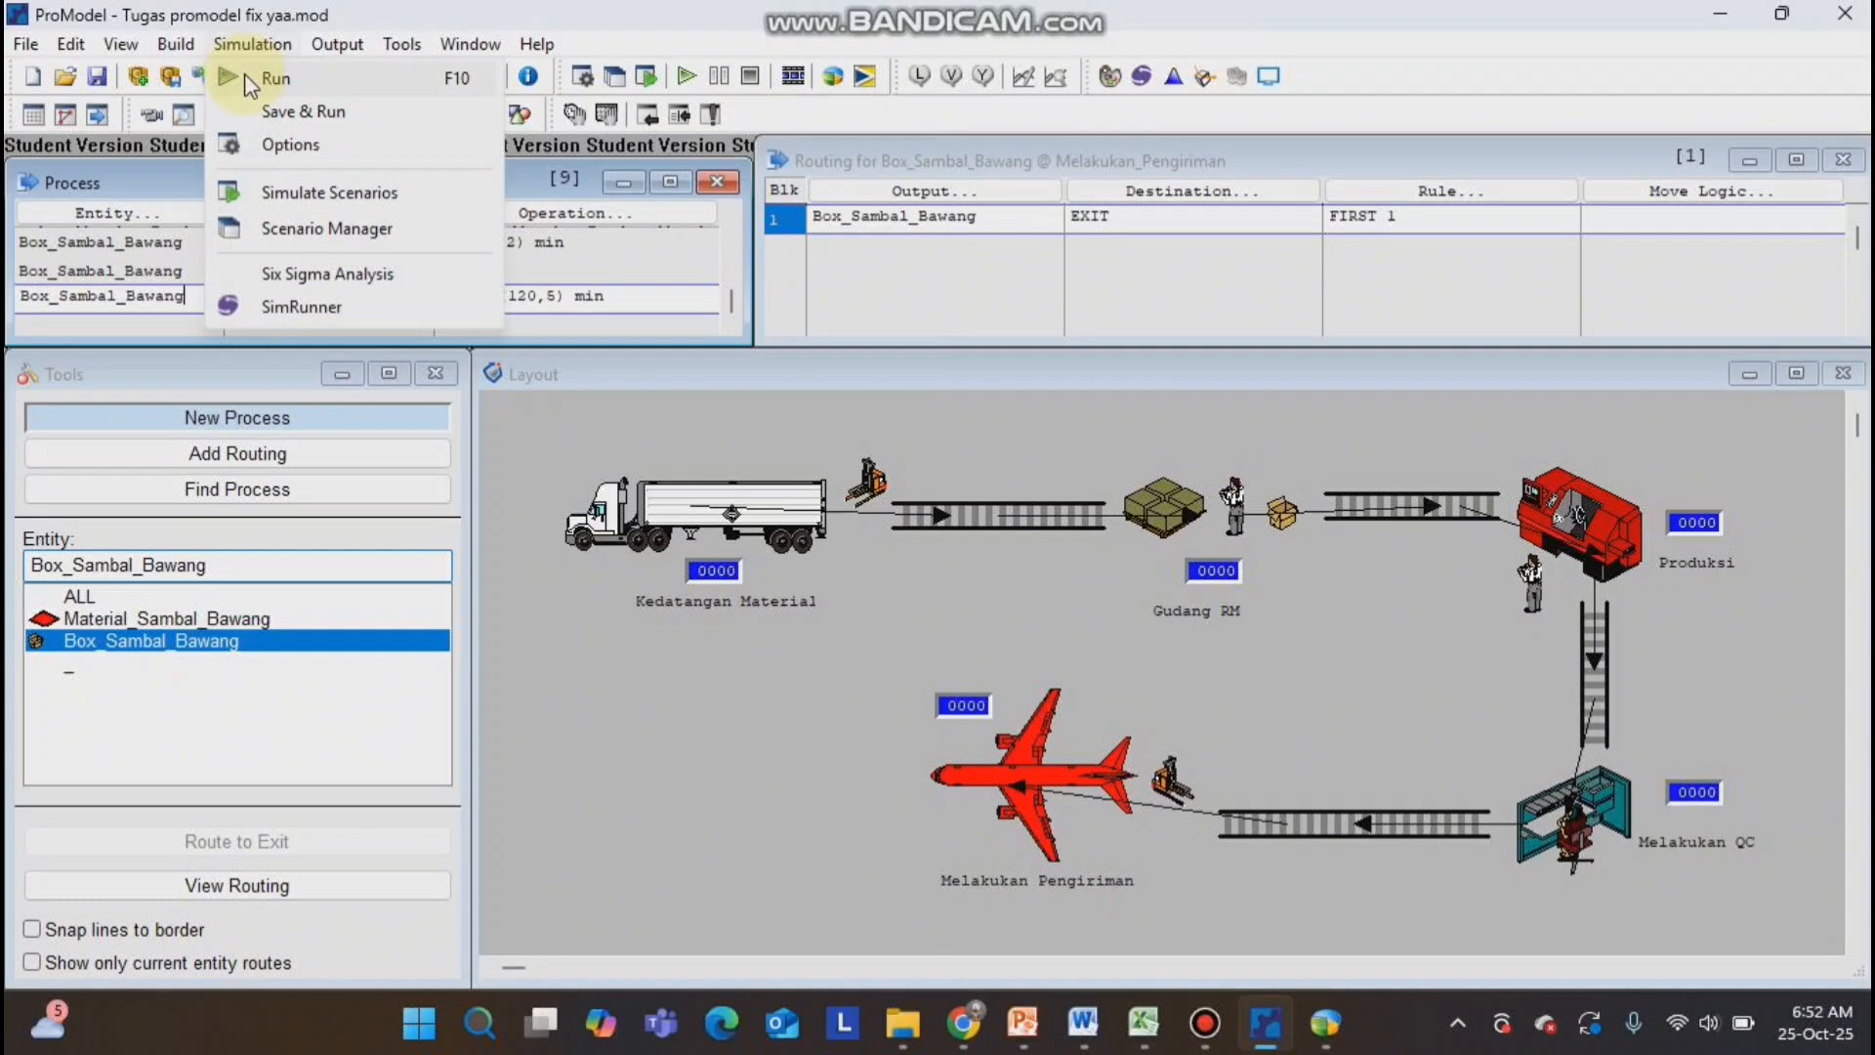
left_click(278, 150)
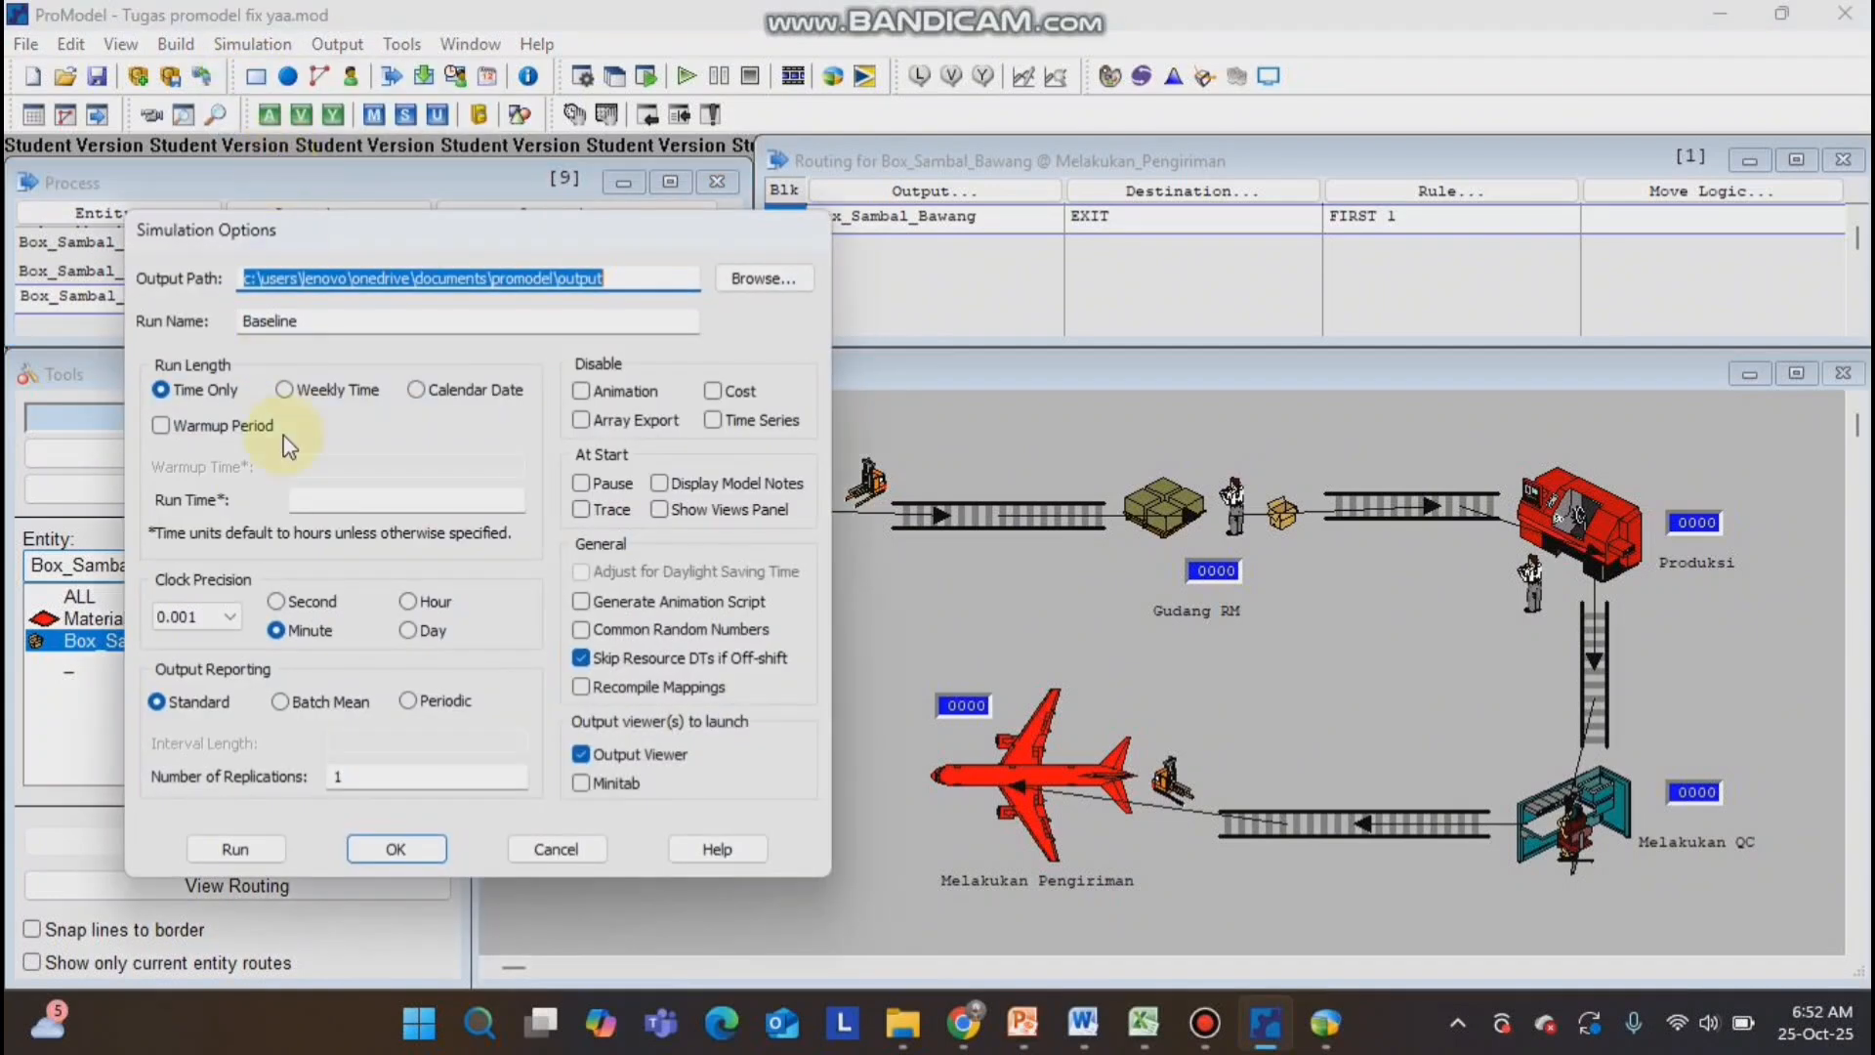
left_click(320, 499)
type("10")
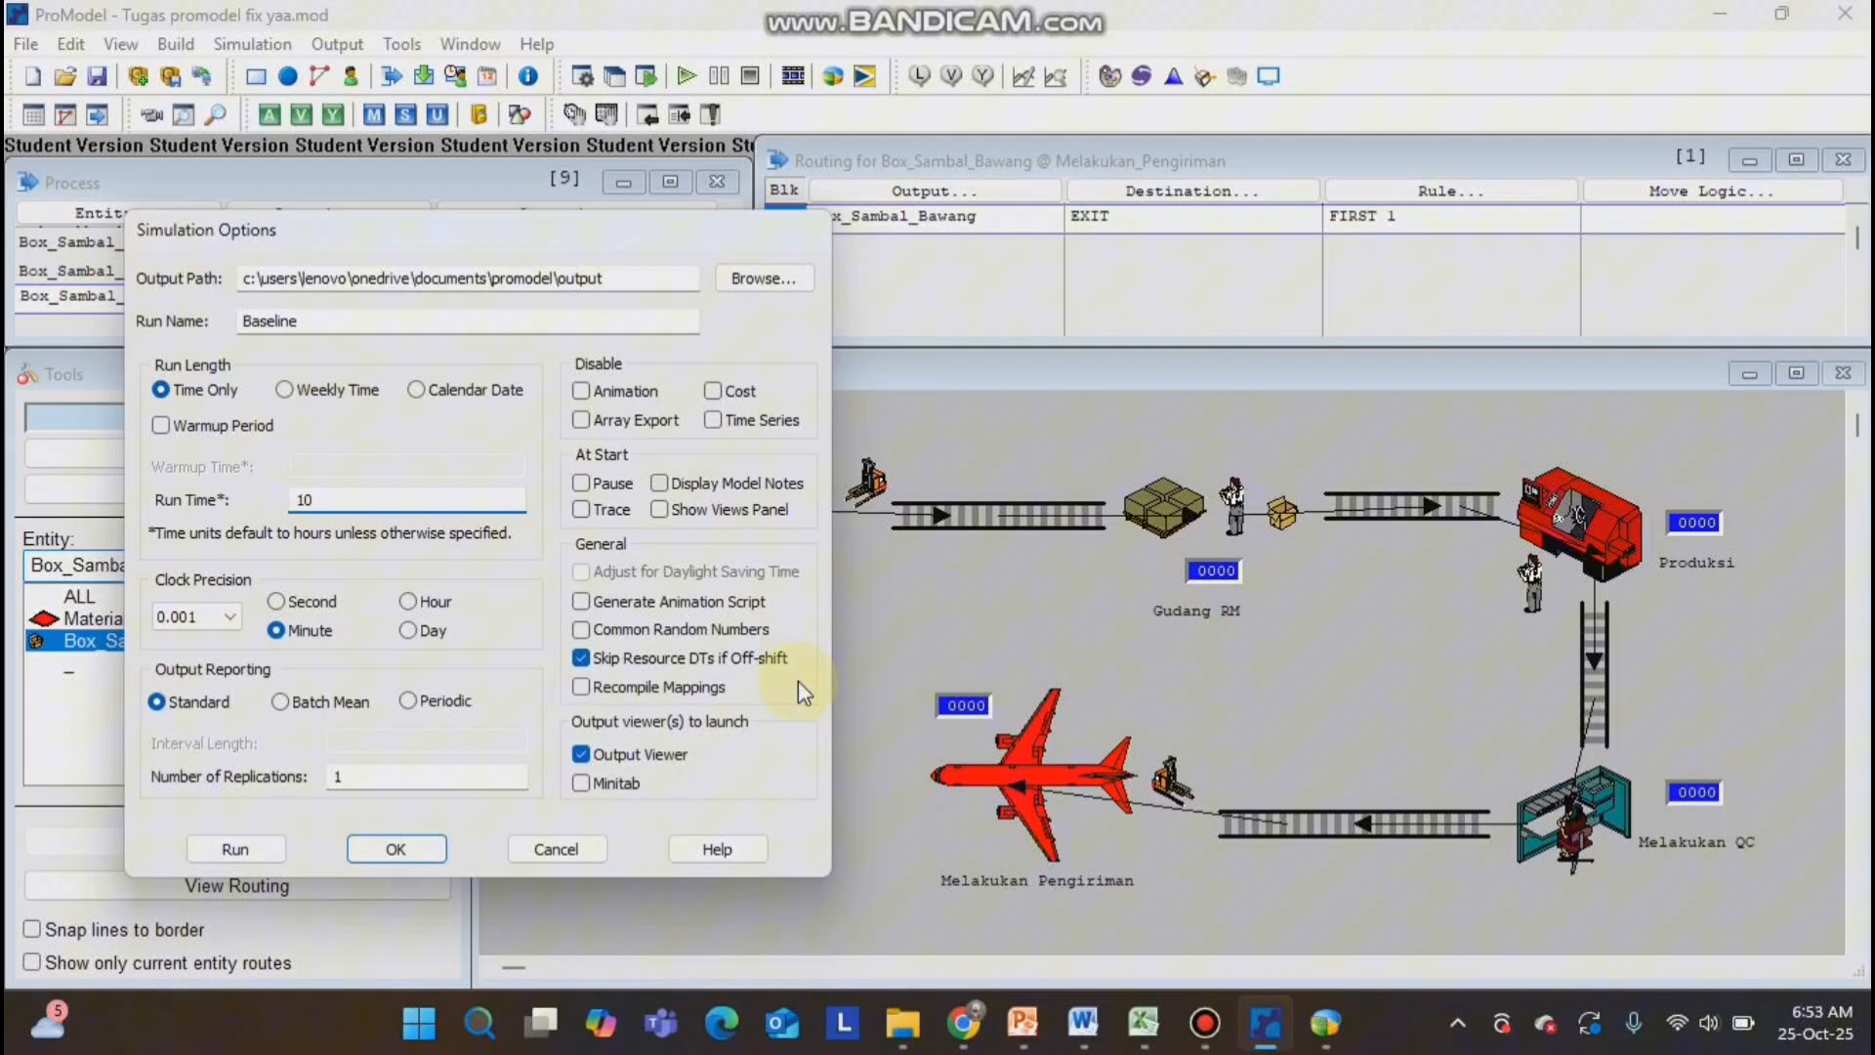
left_click(430, 846)
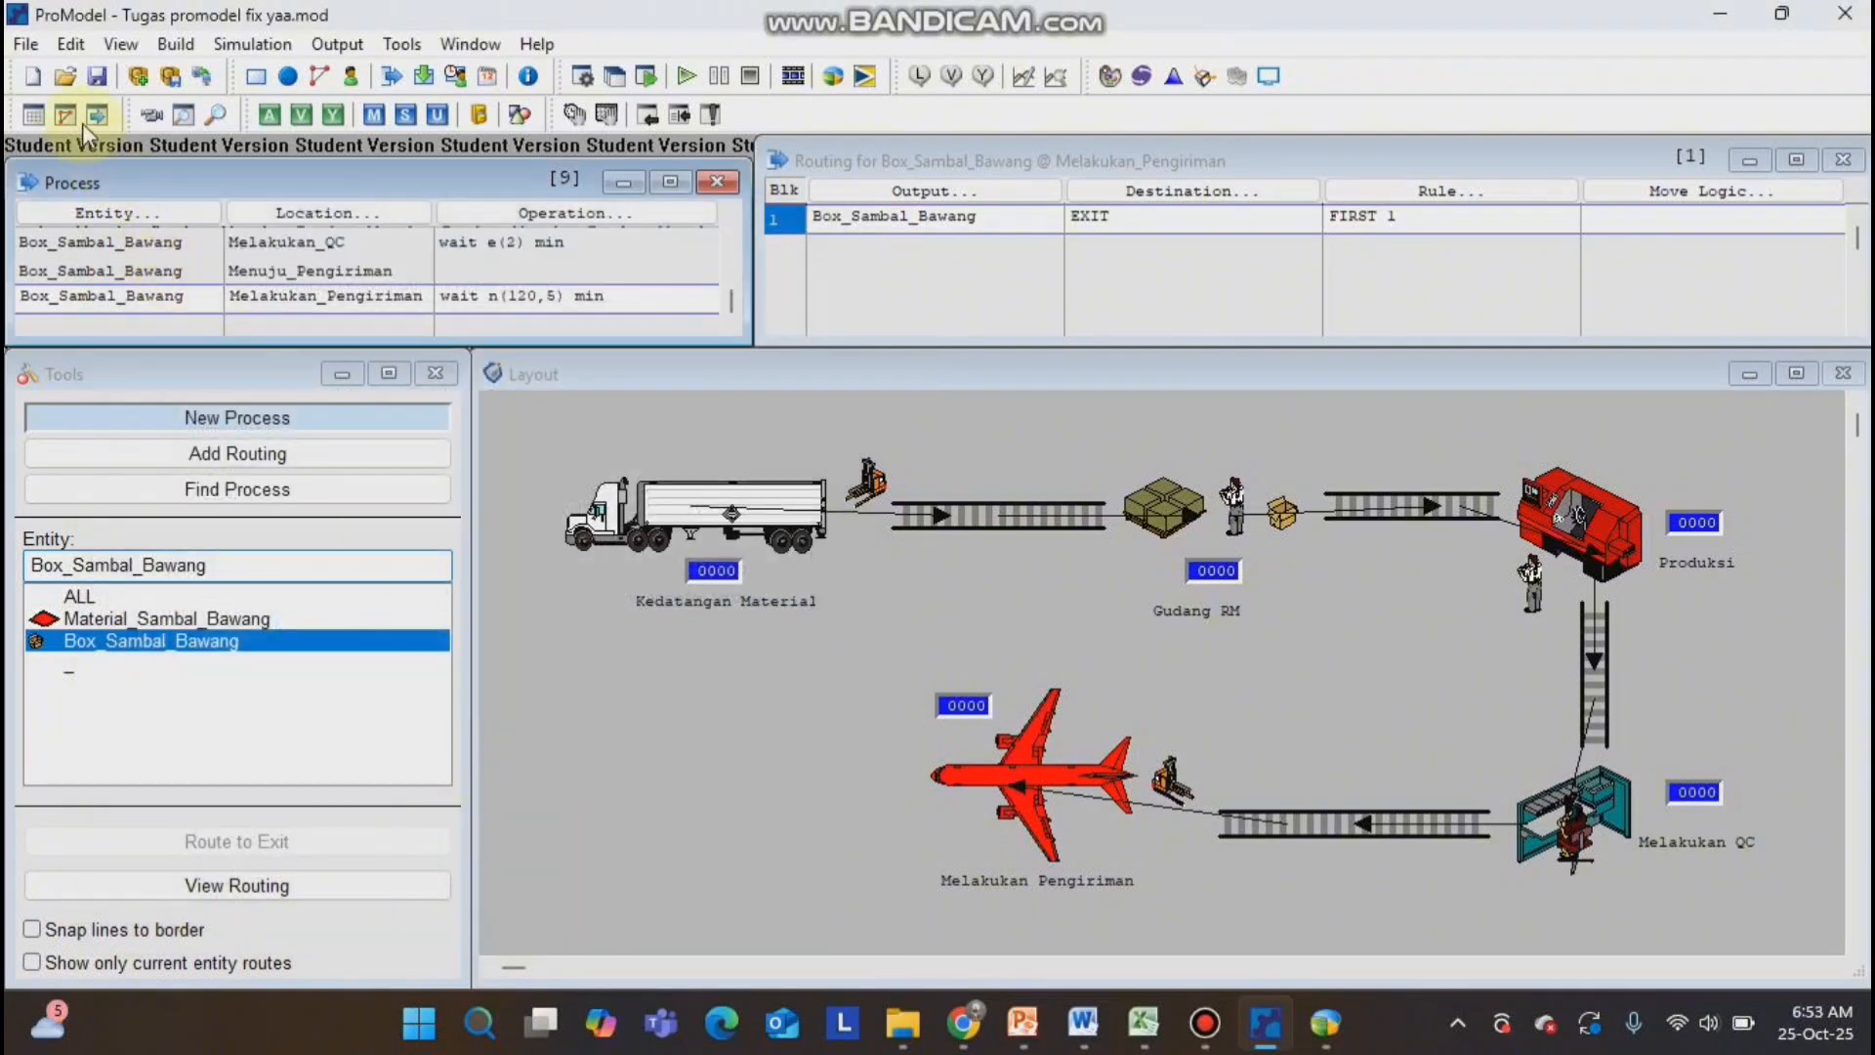
Save the model in Documents under the new name "Tugas promodel fix banget".
left_click(29, 49)
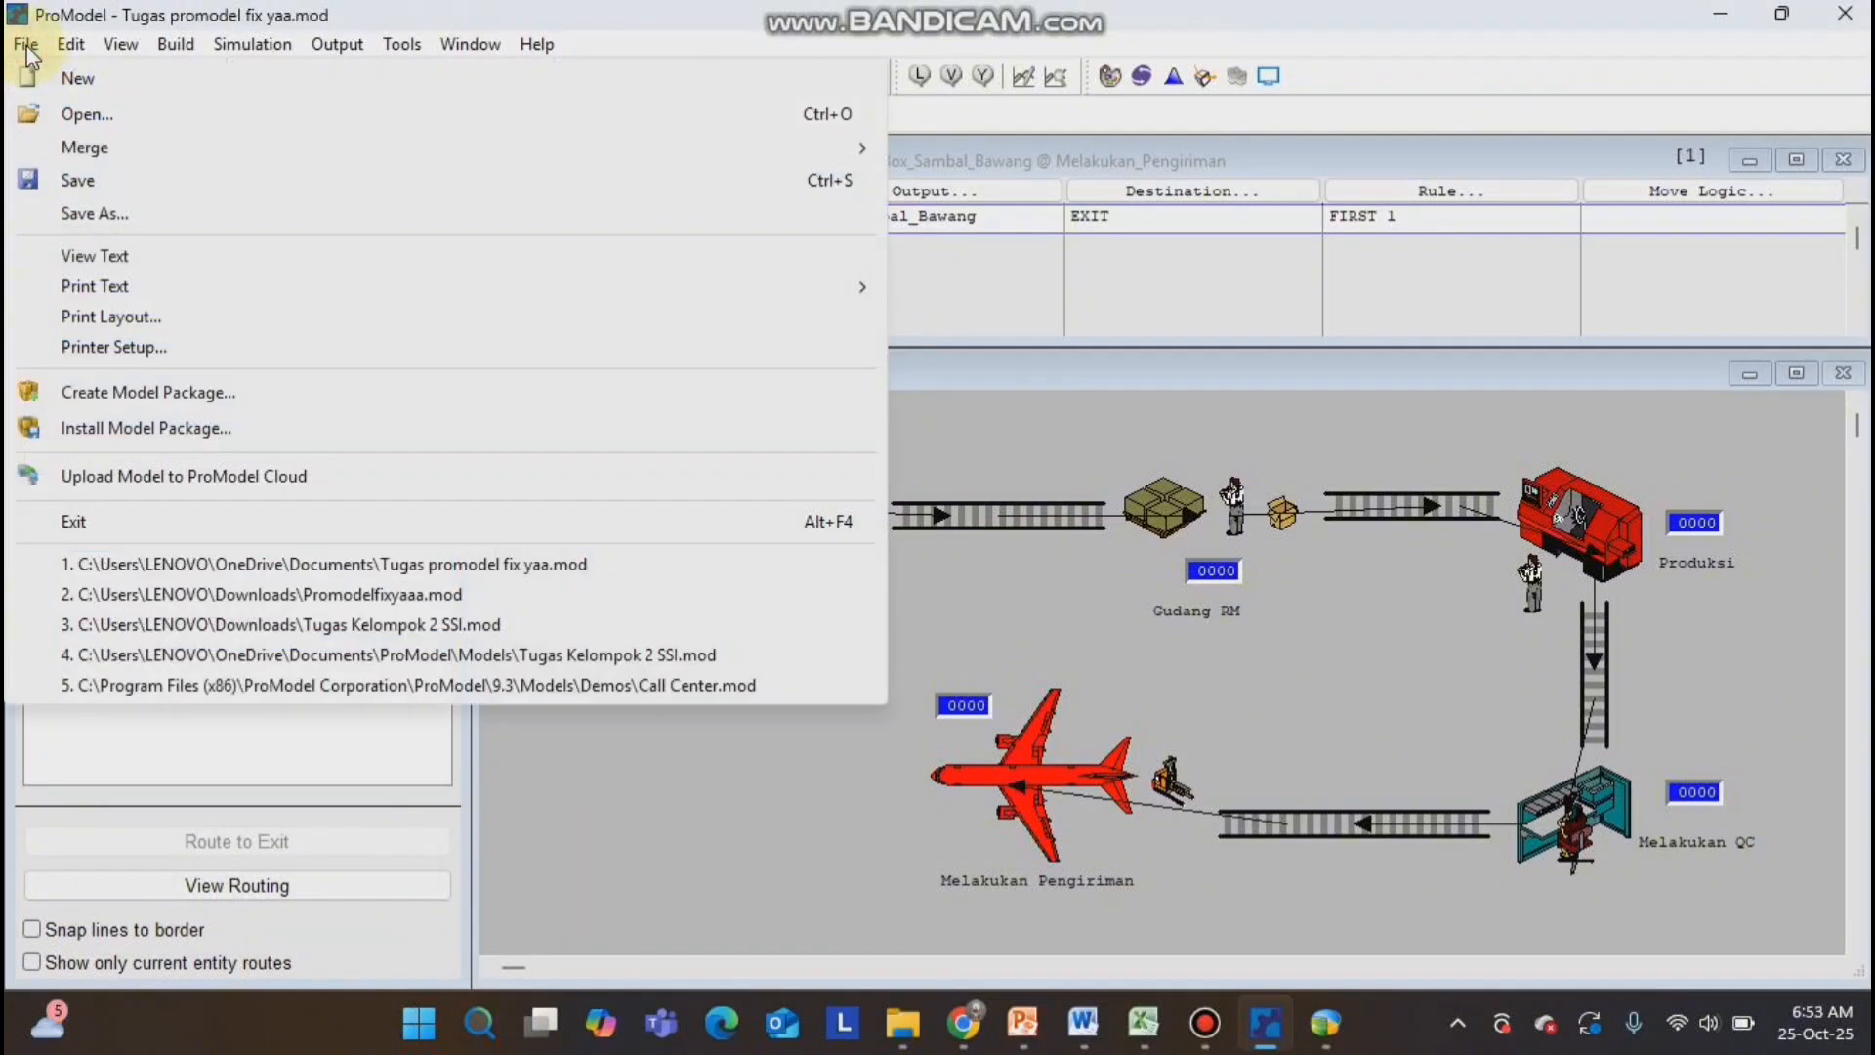
left_click(147, 228)
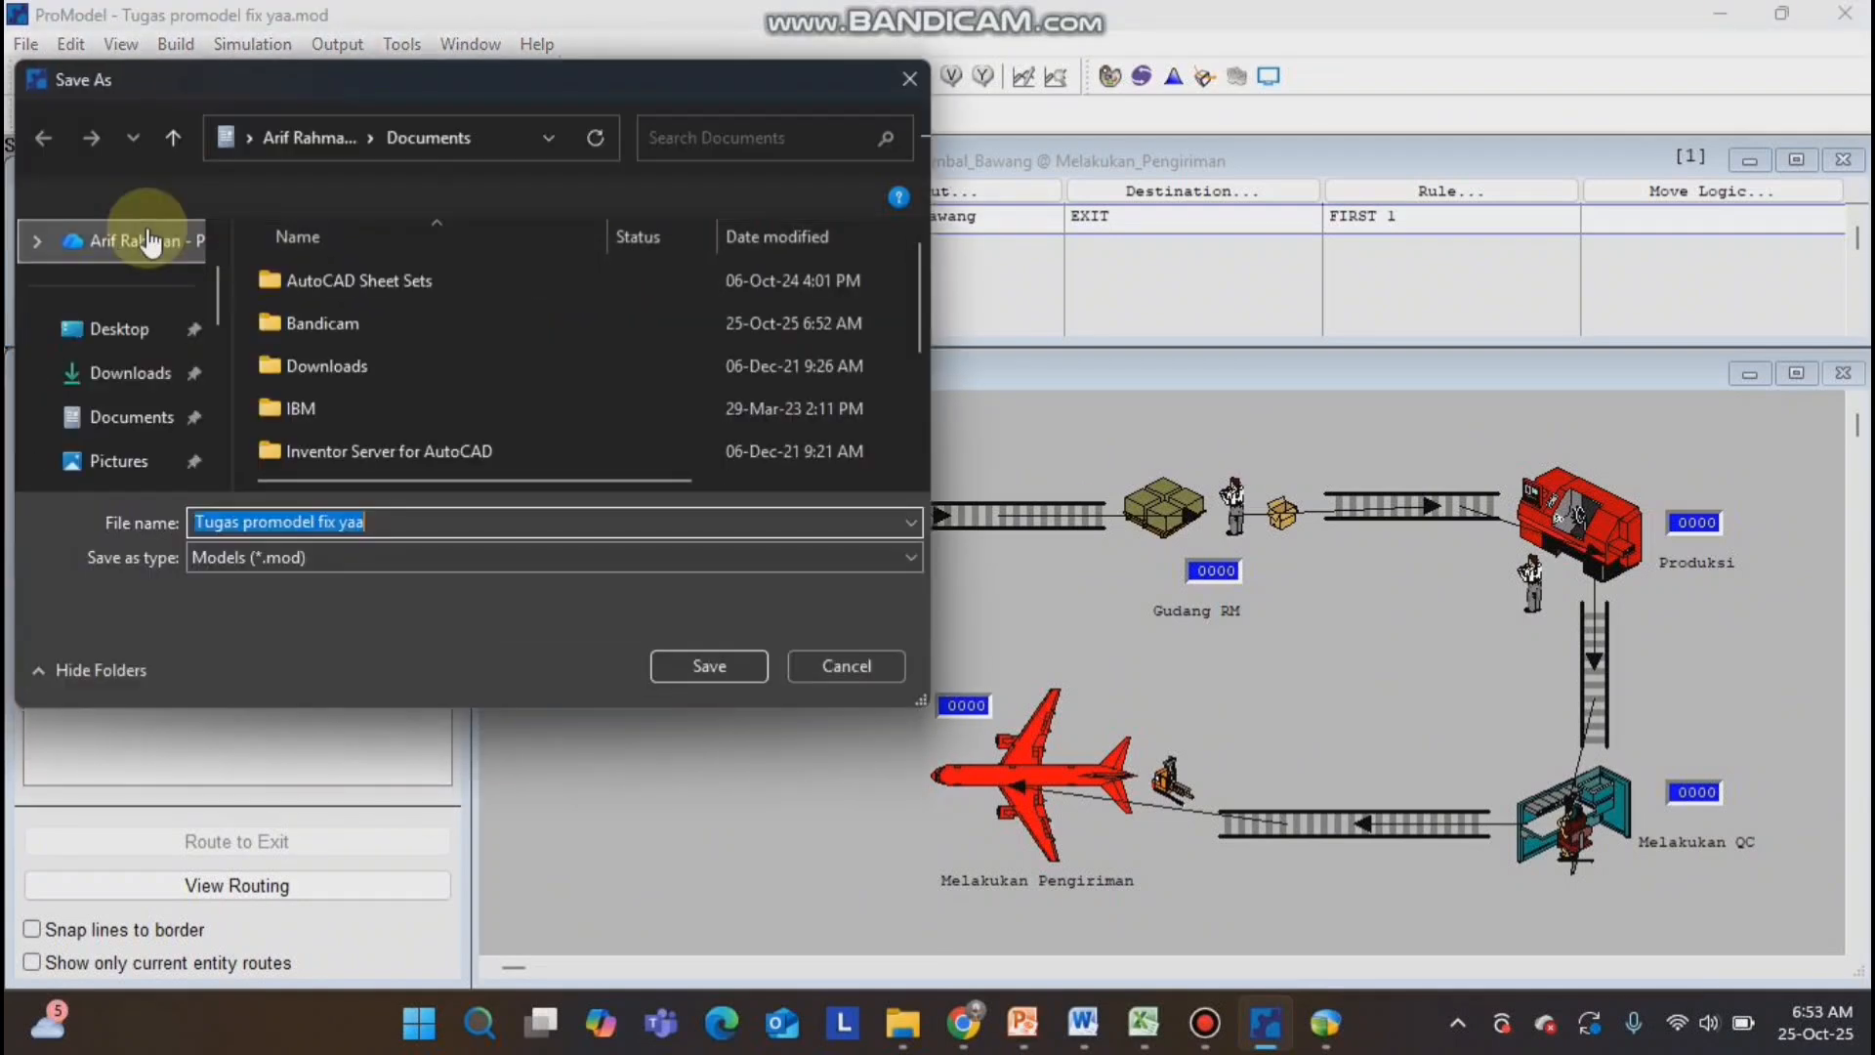
left_click(380, 527)
key("BackSpace")
key("BackSpace")
key("BackSpace")
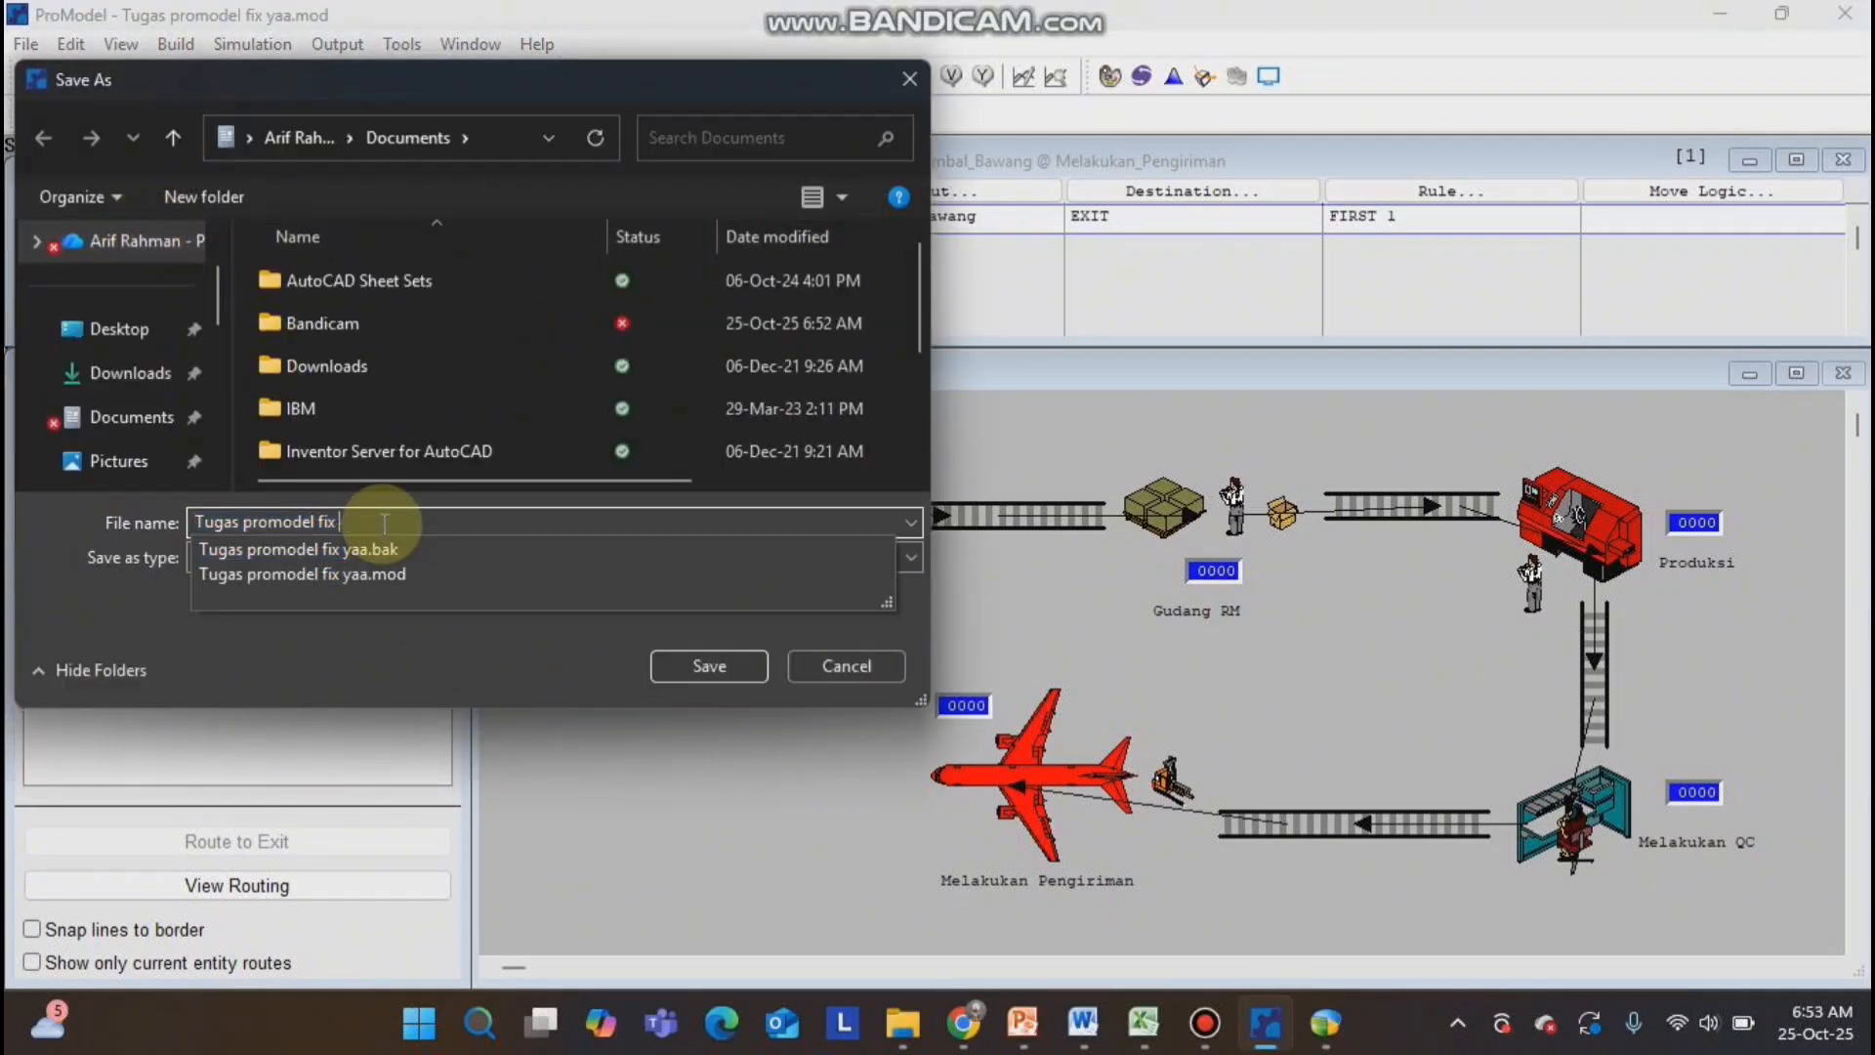
type("banget")
key("Return")
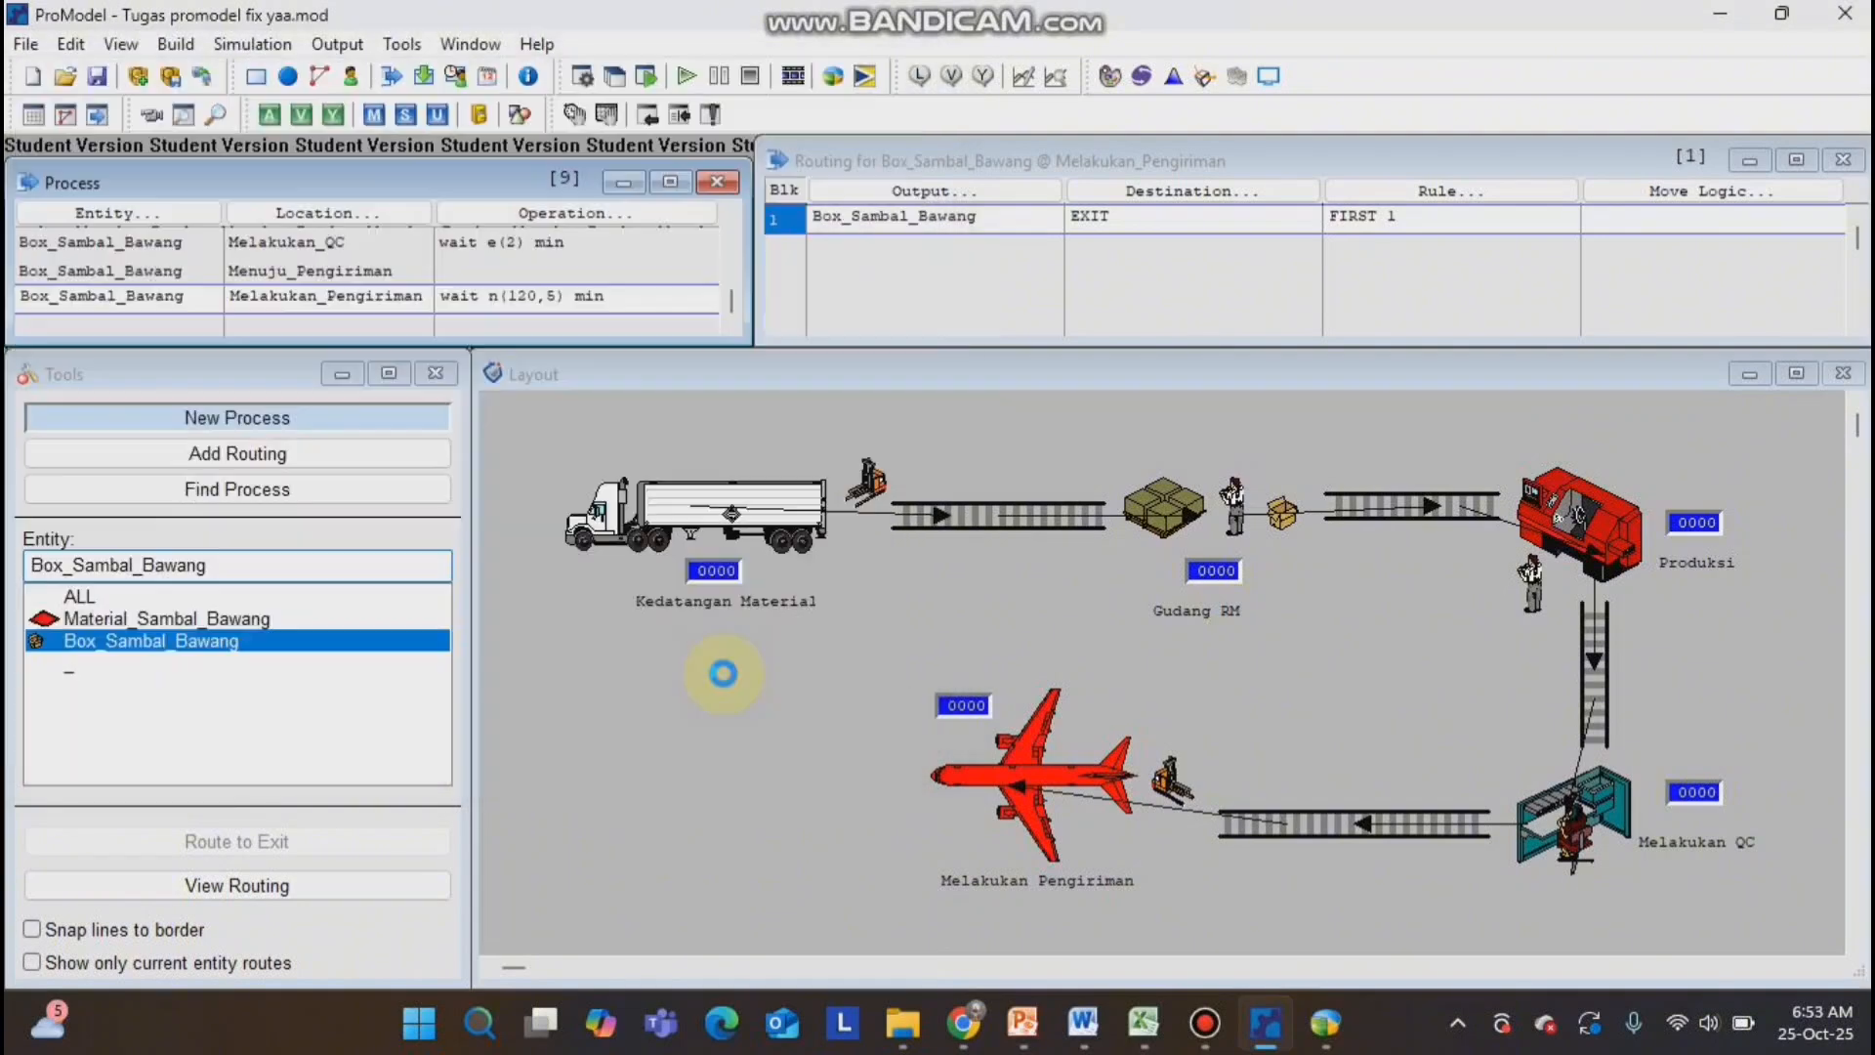
Run the simulation and examine the Scoreboard columns and the % Part Occupied and % Full series of the multiple capacity locations.
left_click(232, 49)
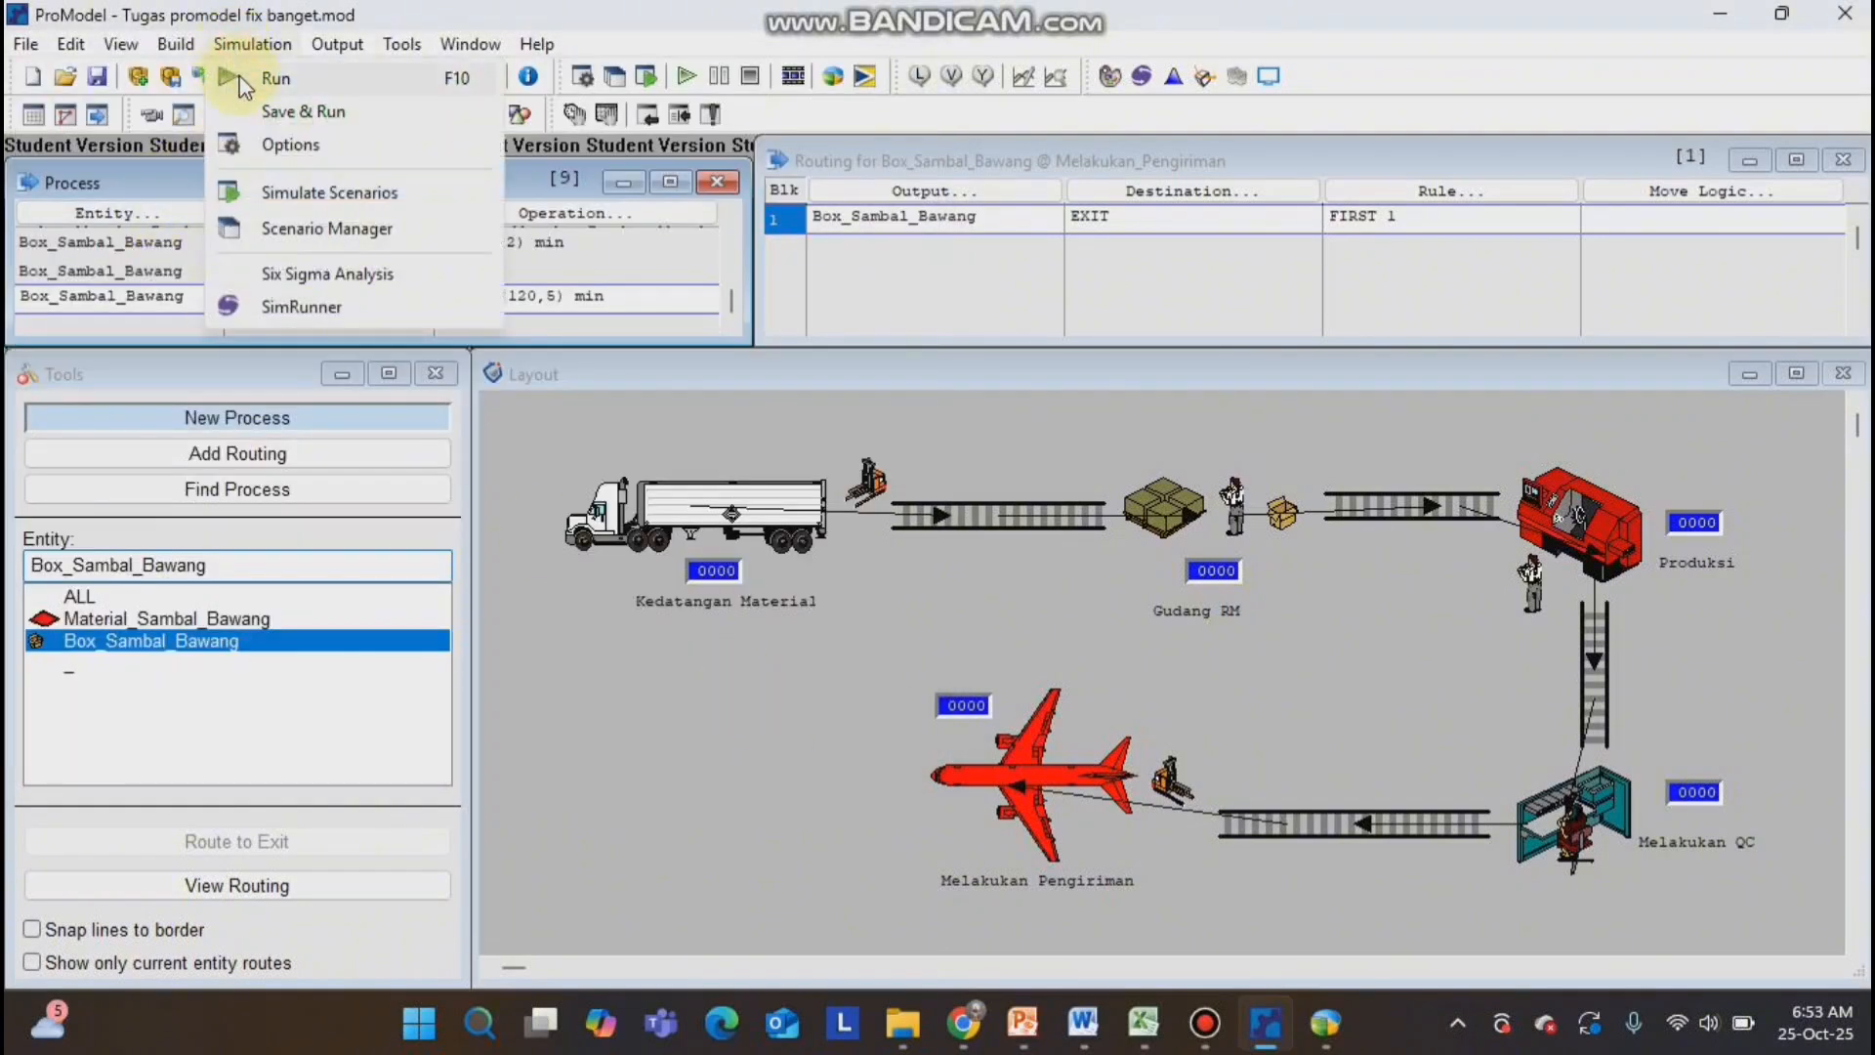
left_click(242, 84)
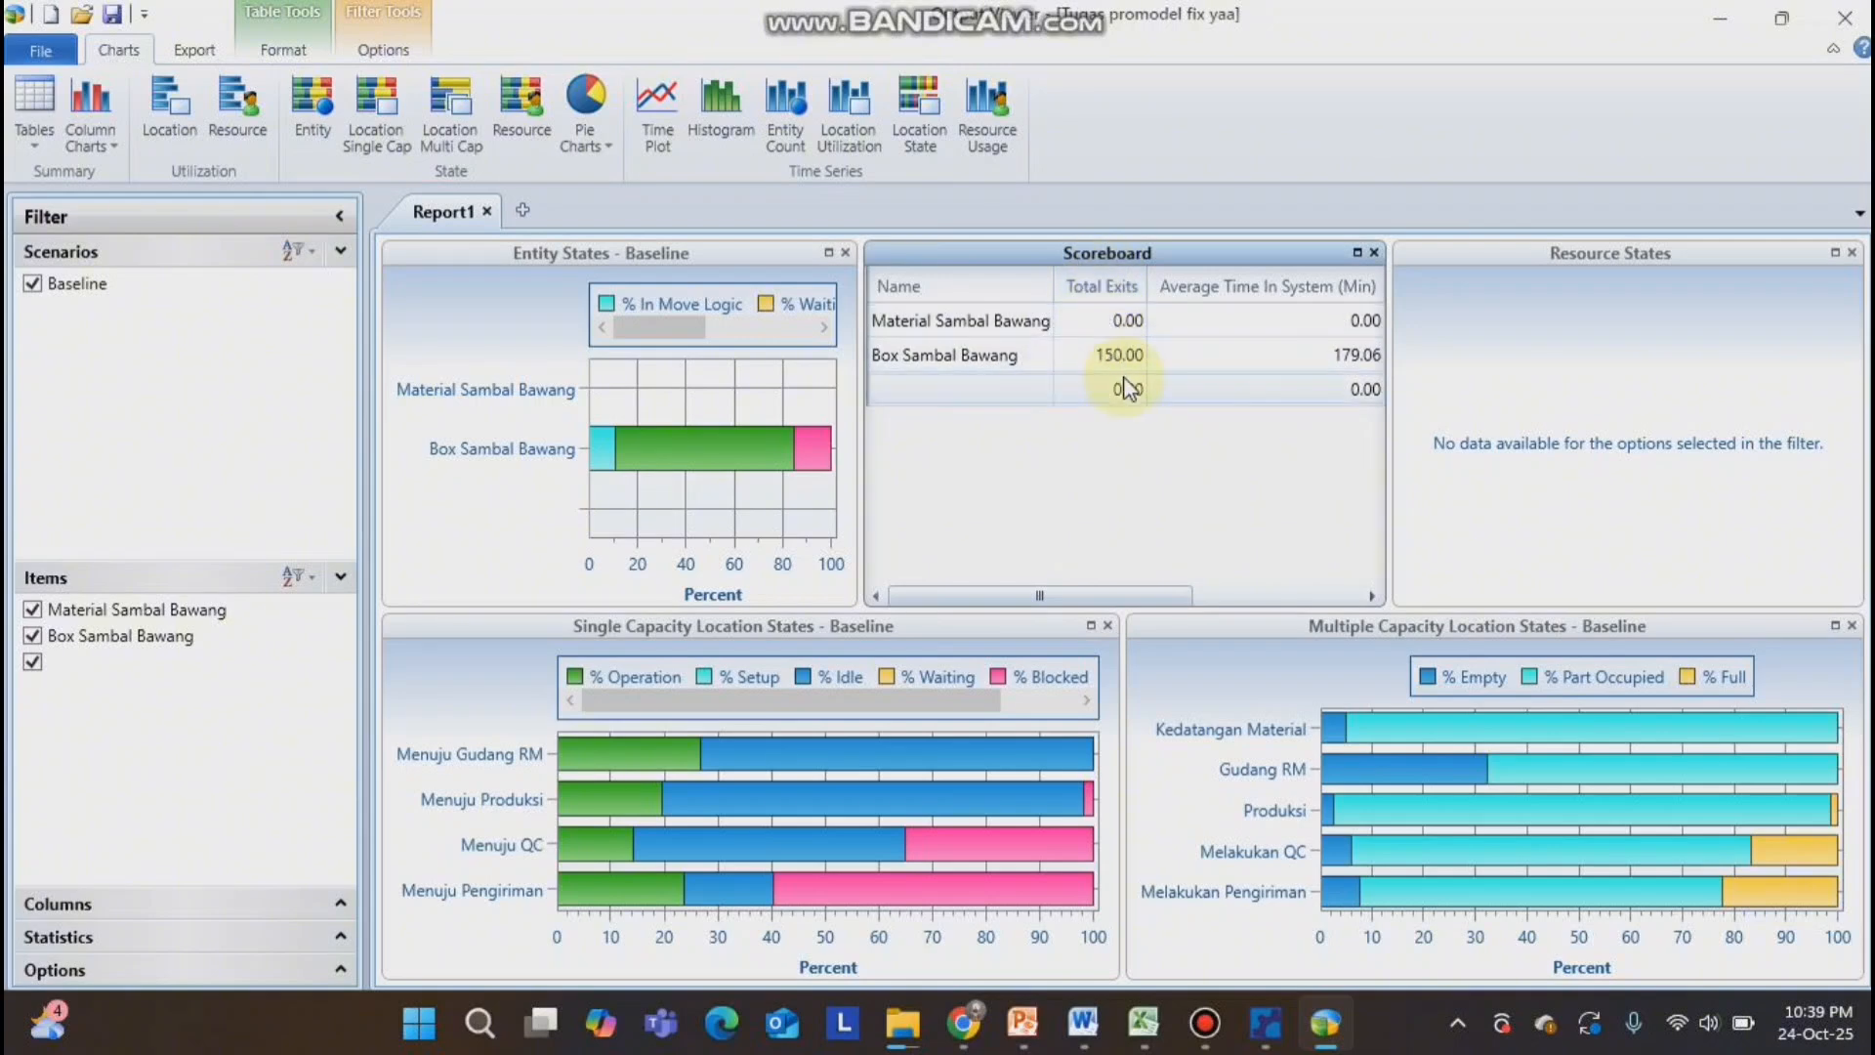
left_click_drag(1090, 595, 1163, 506)
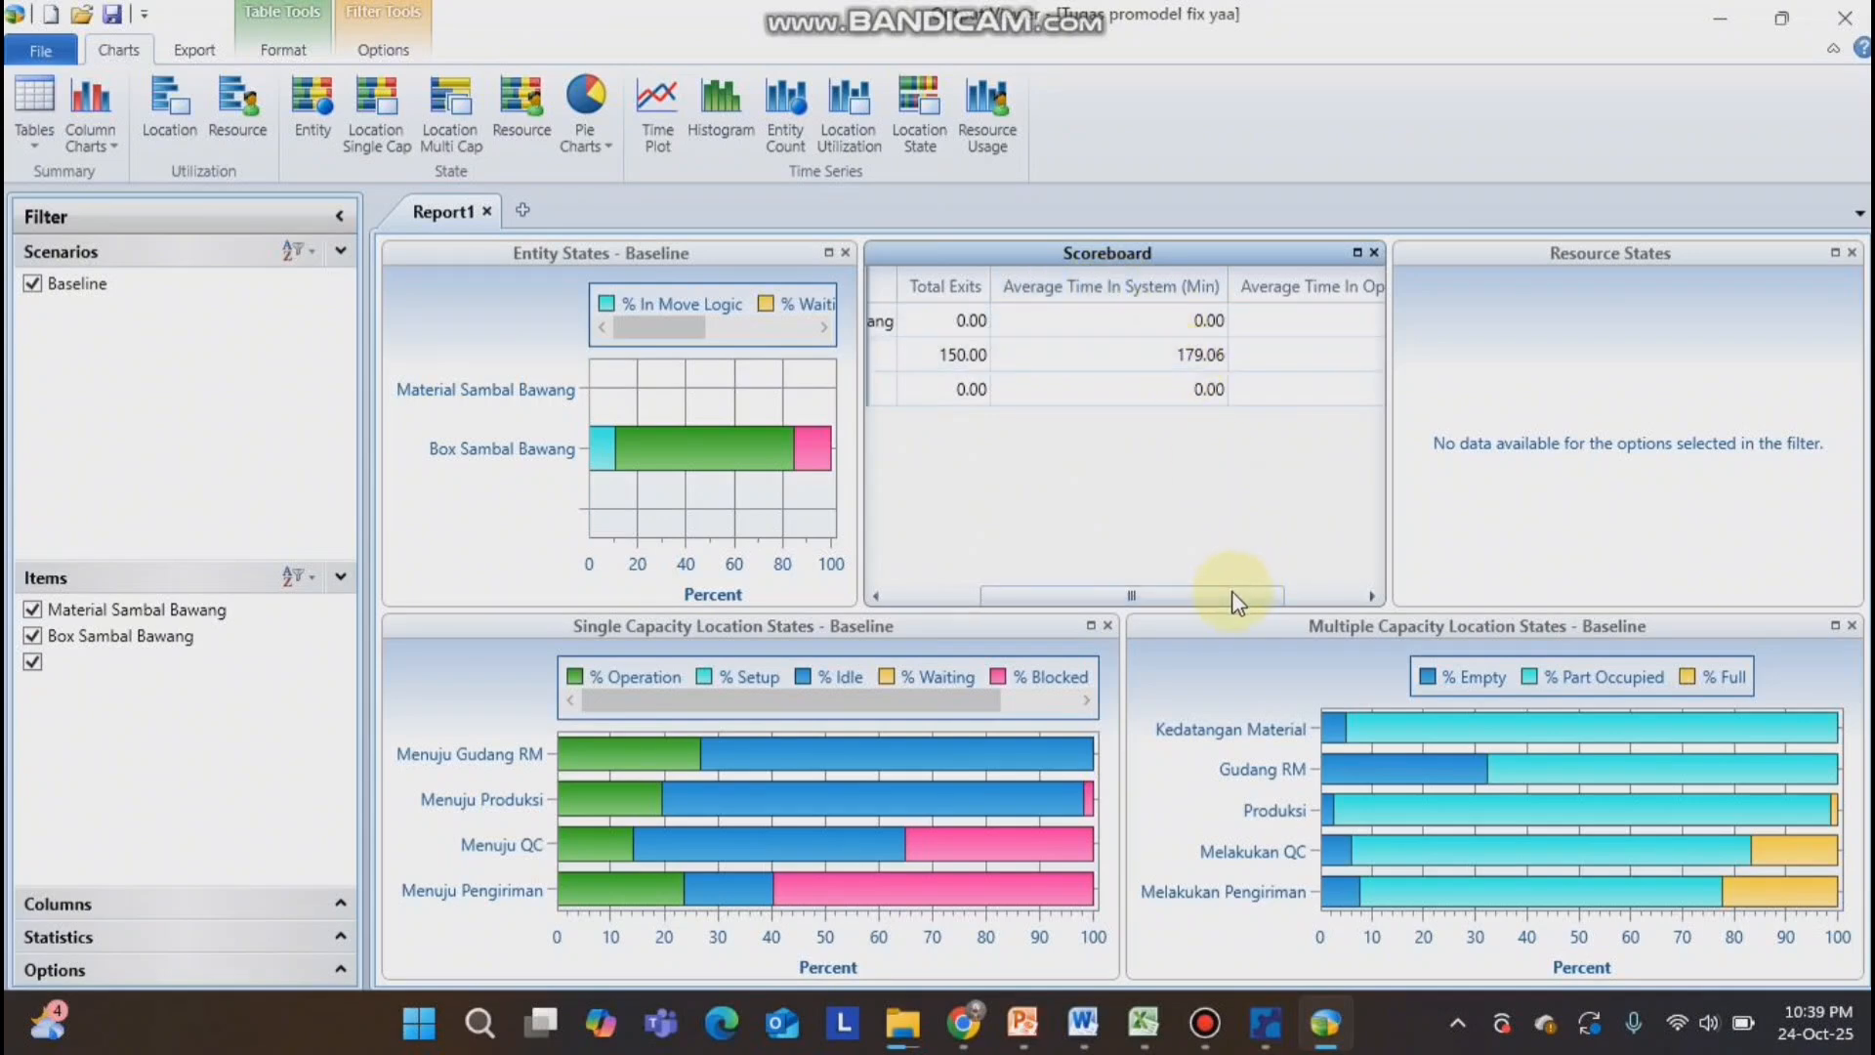
left_click_drag(1253, 595, 1359, 582)
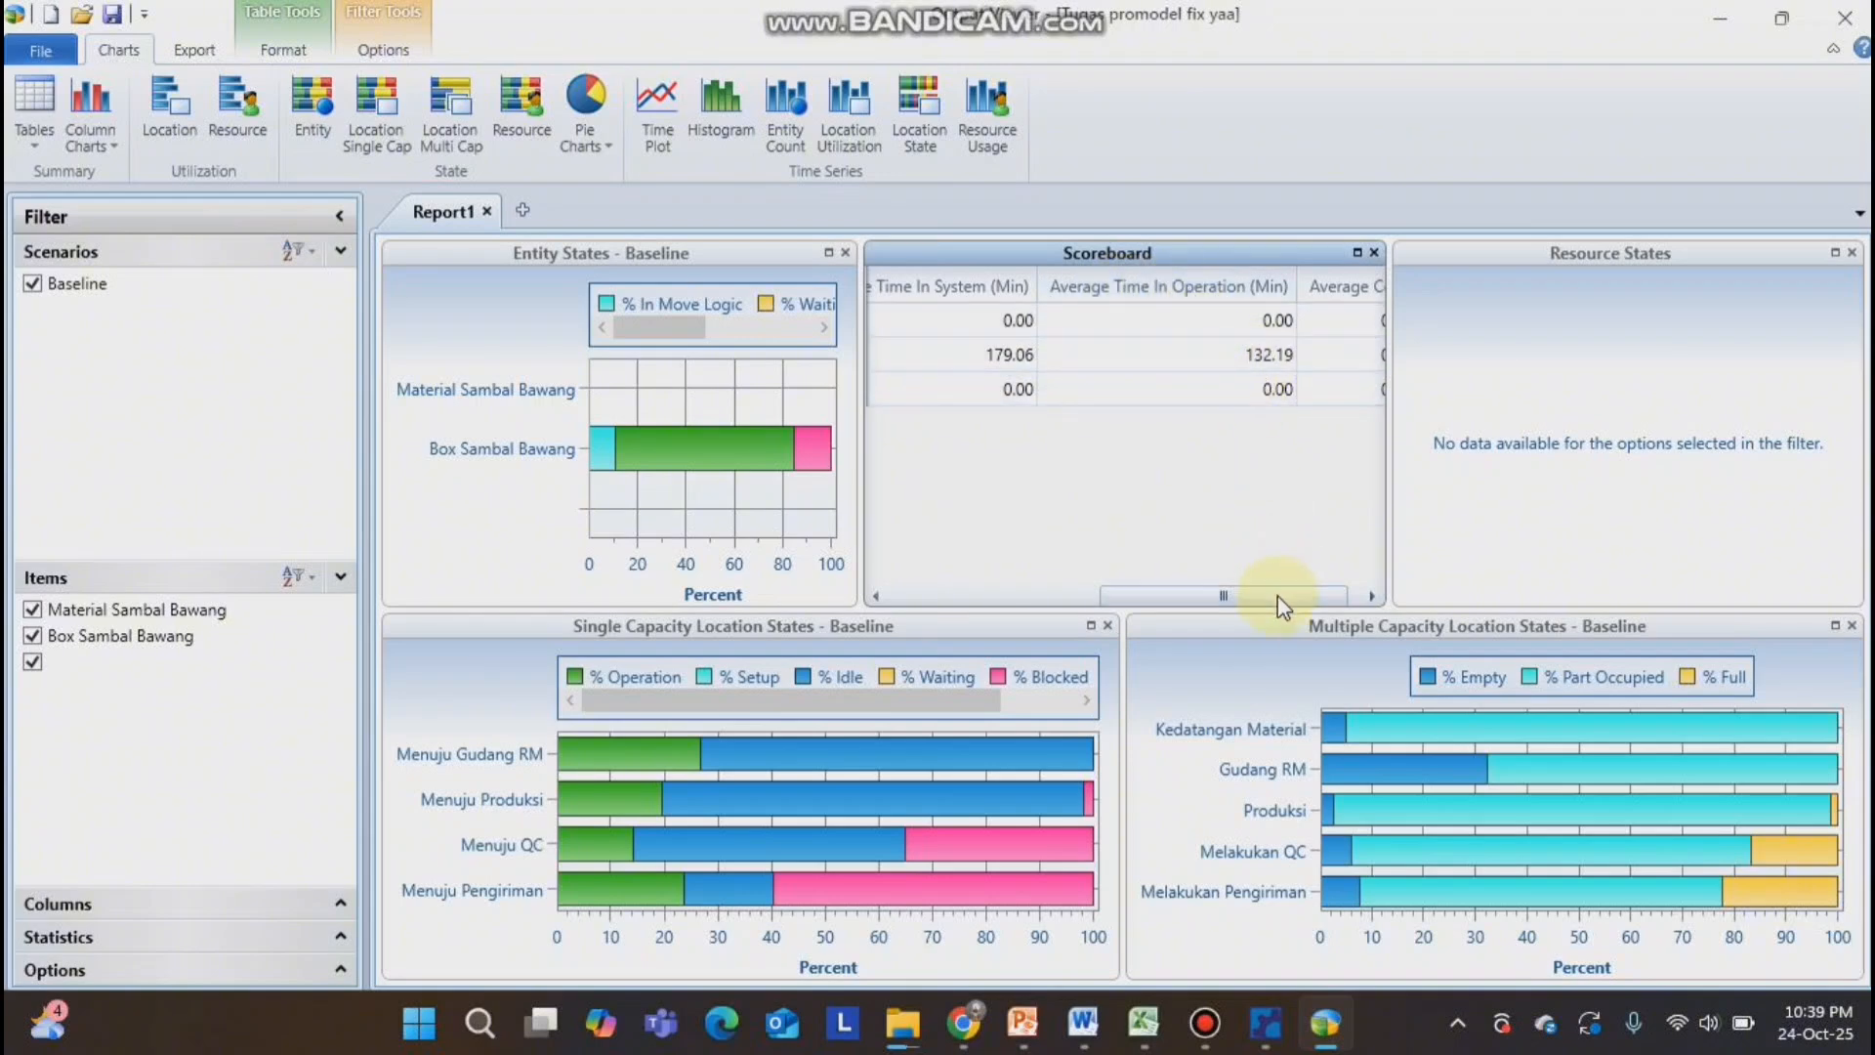
left_click_drag(1279, 596, 1322, 597)
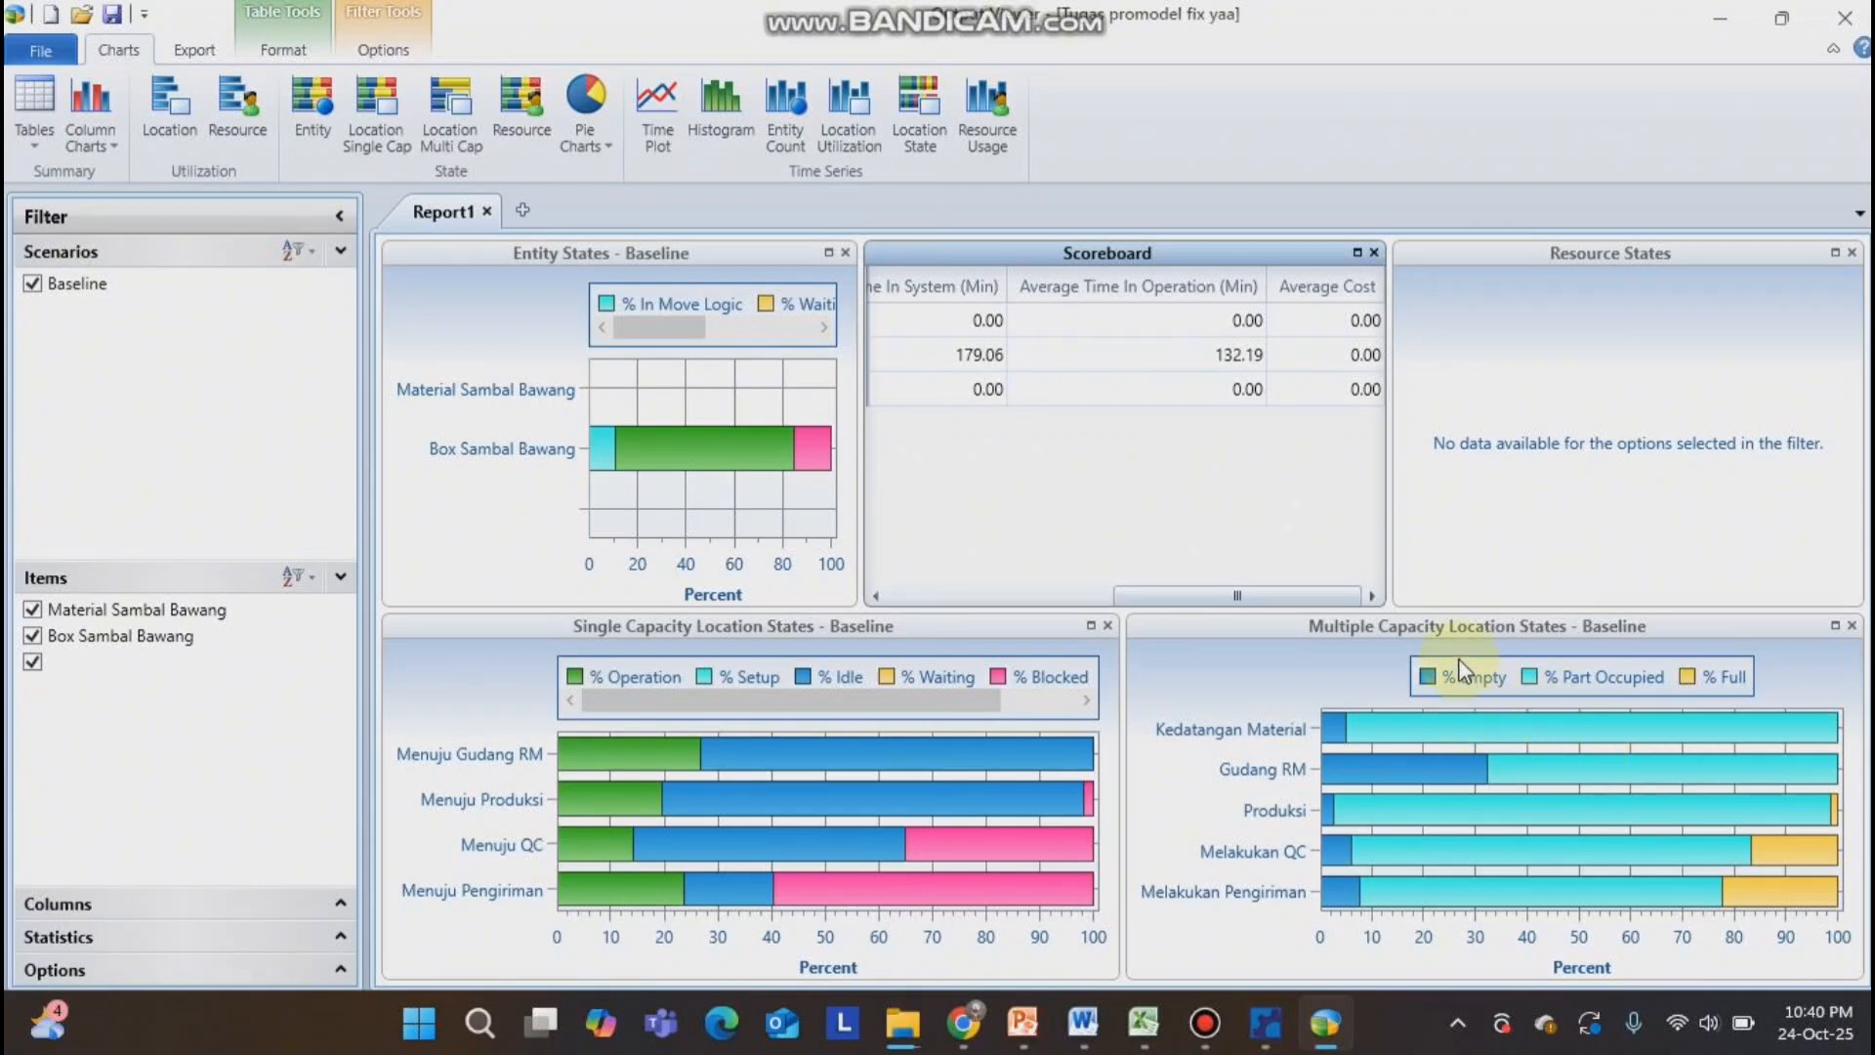
left_click(1615, 685)
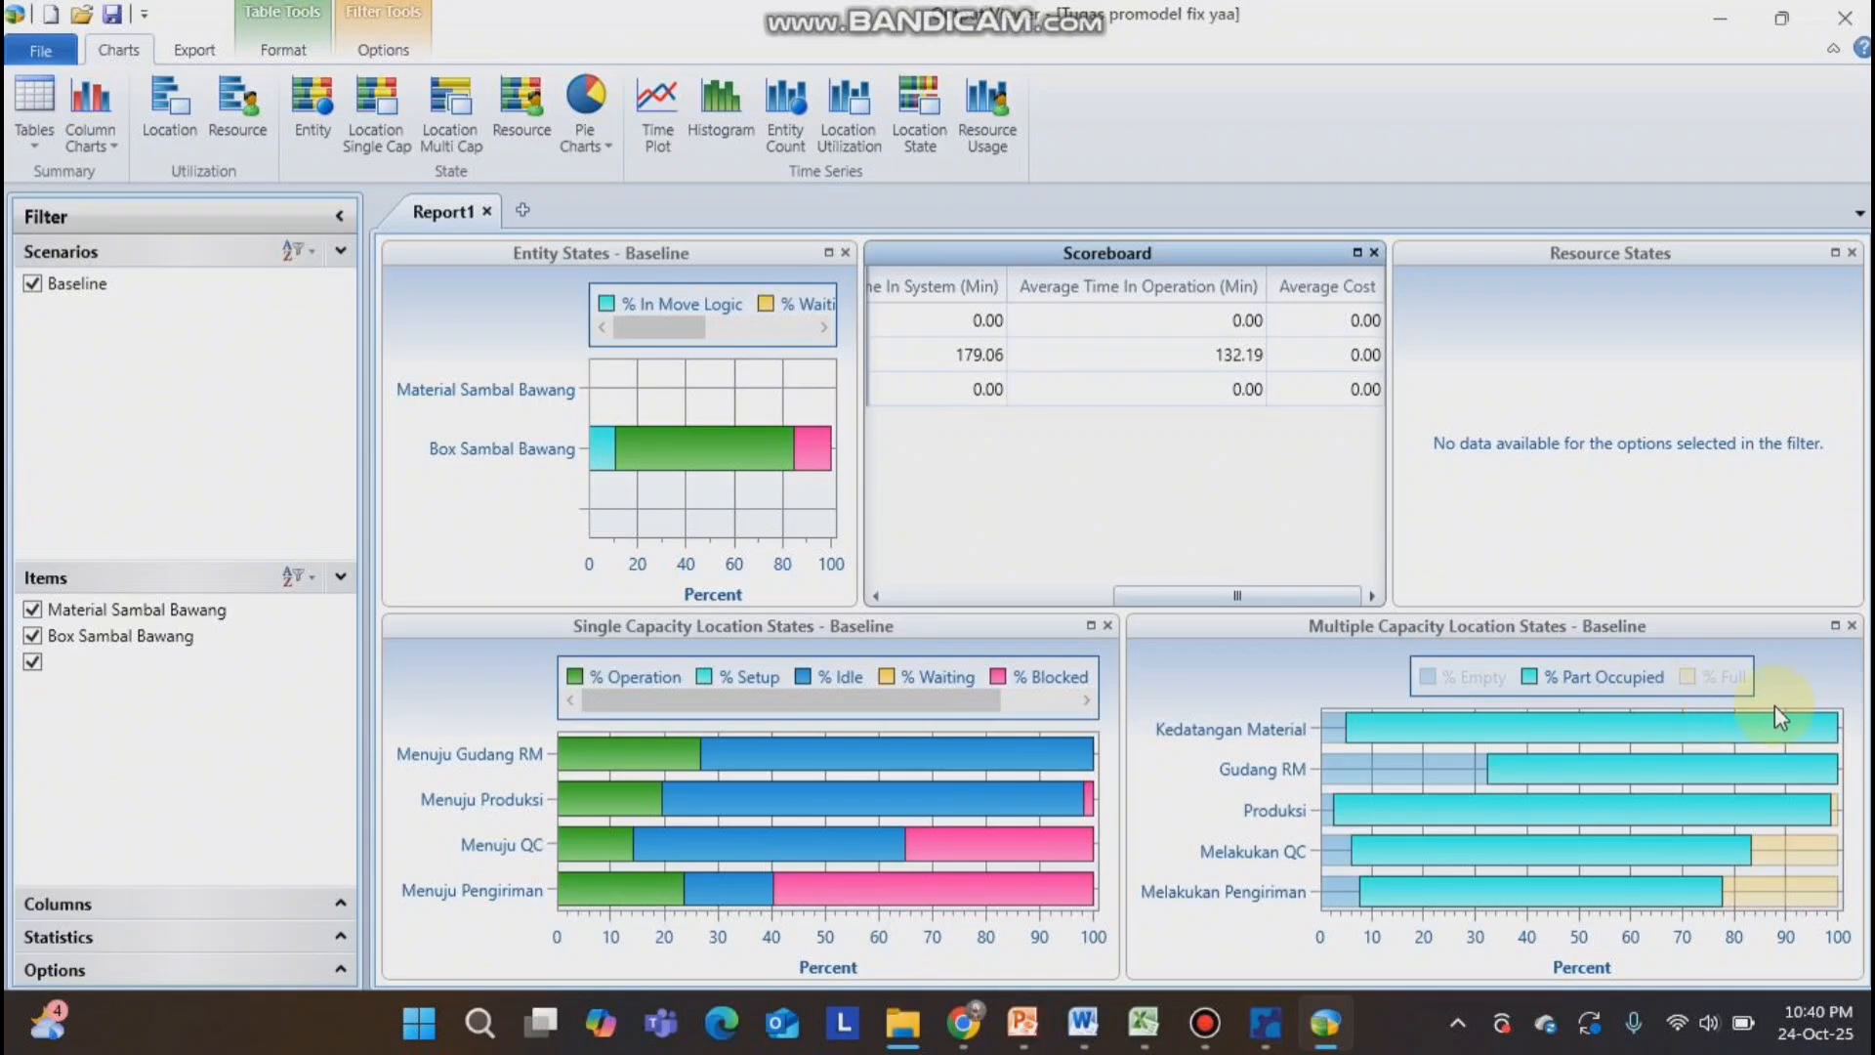
left_click(1737, 684)
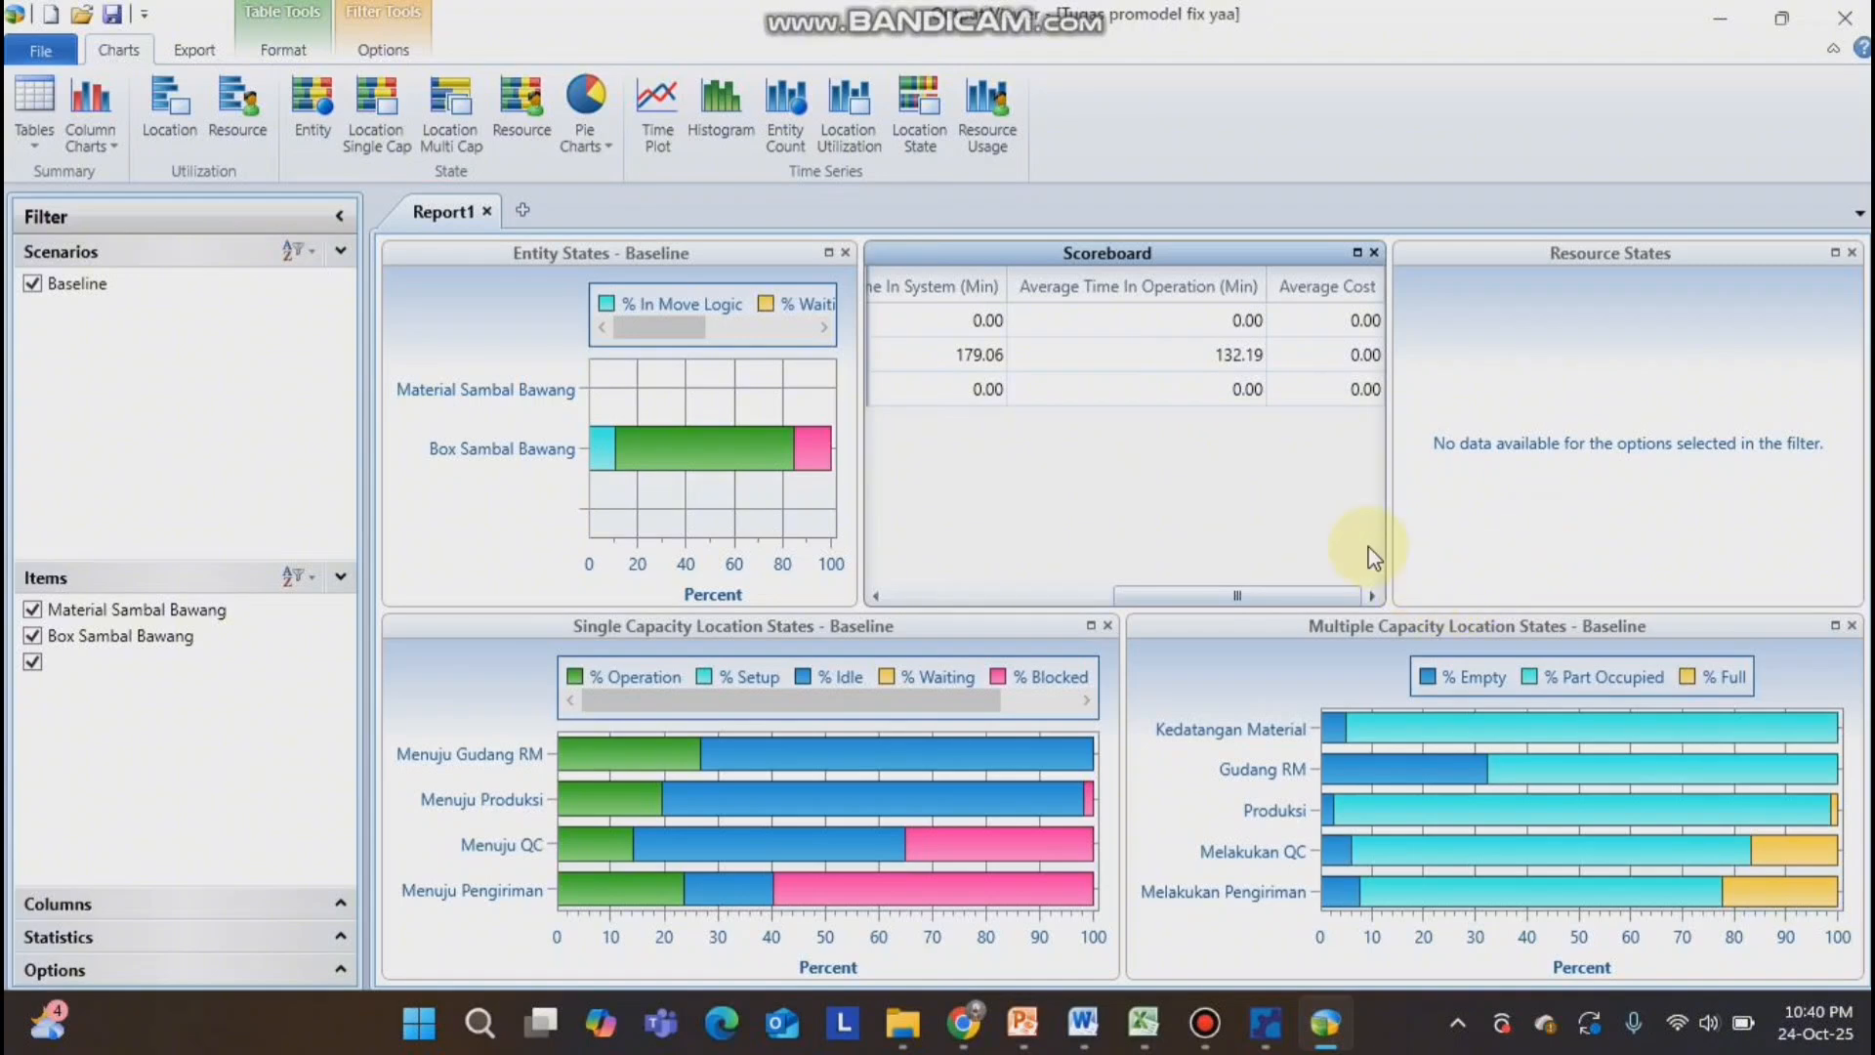
Switch back to ProModel and set the capacities of the Kedatangan_Material and Gudang_RM locations to 150.
left_click(1265, 1022)
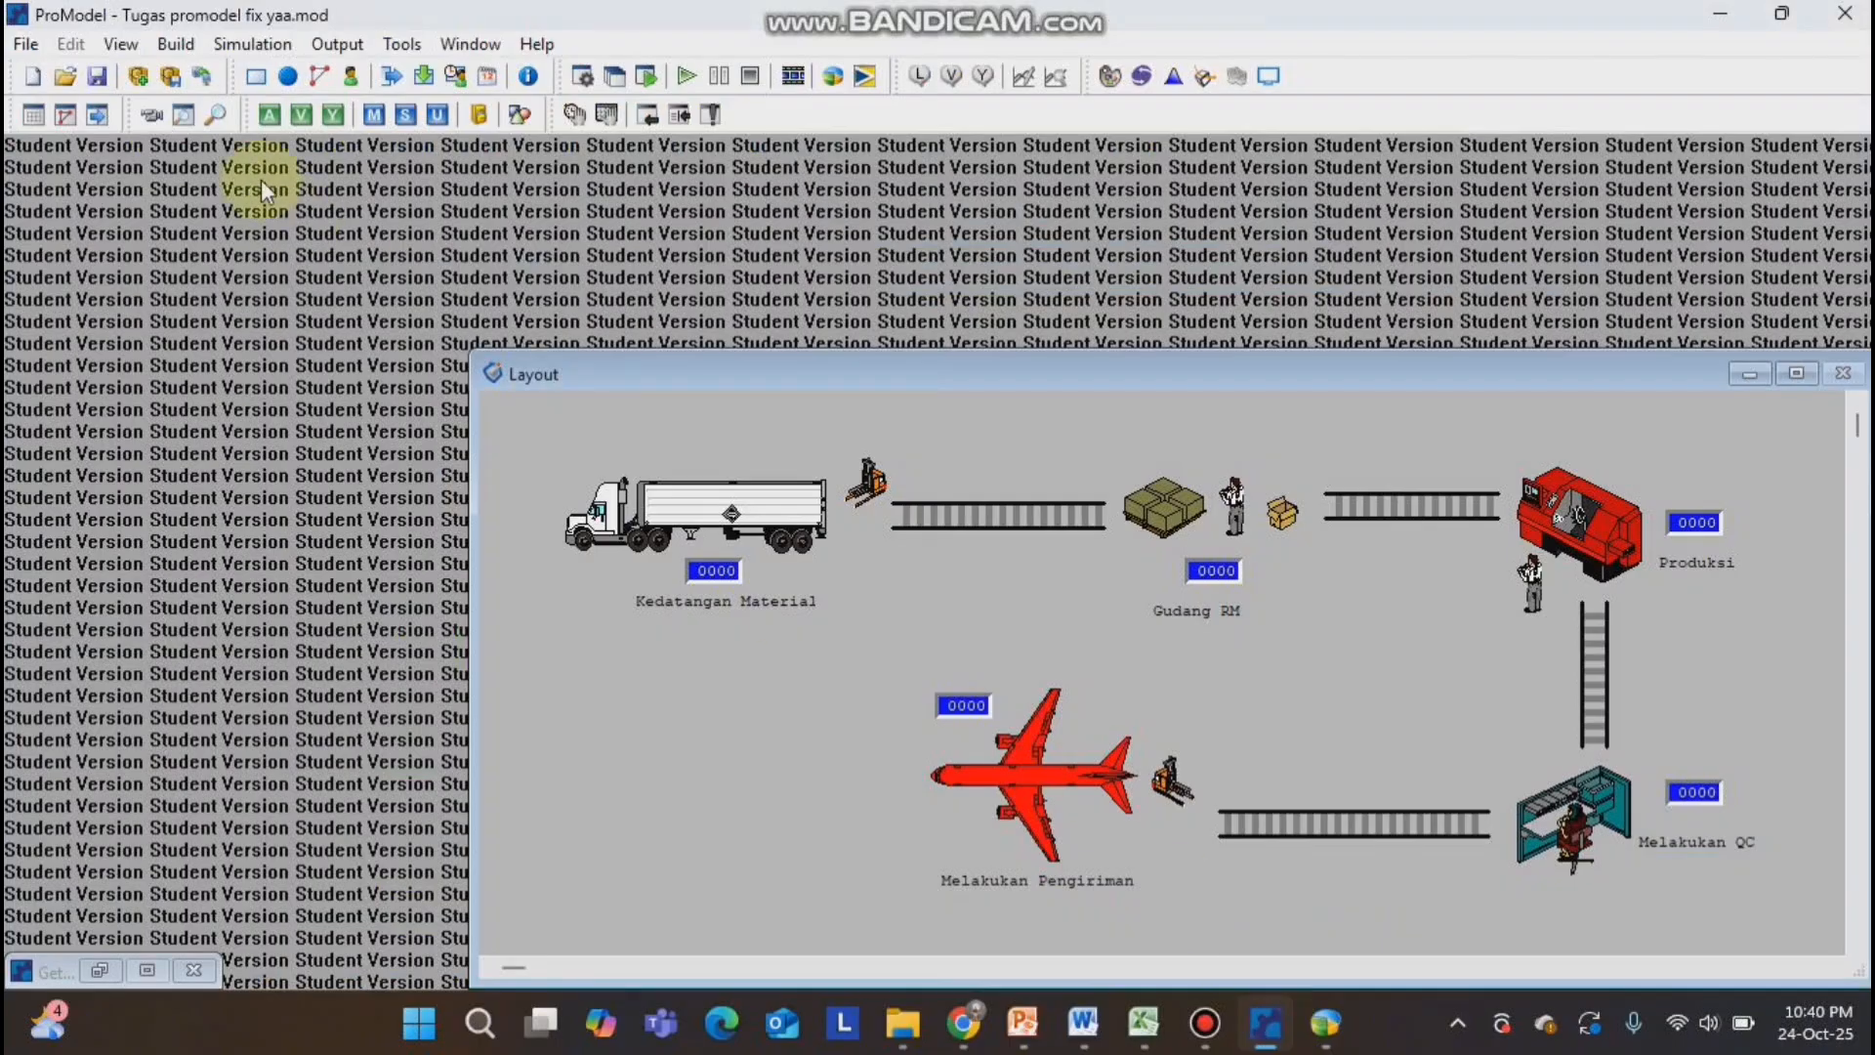
left_click(177, 46)
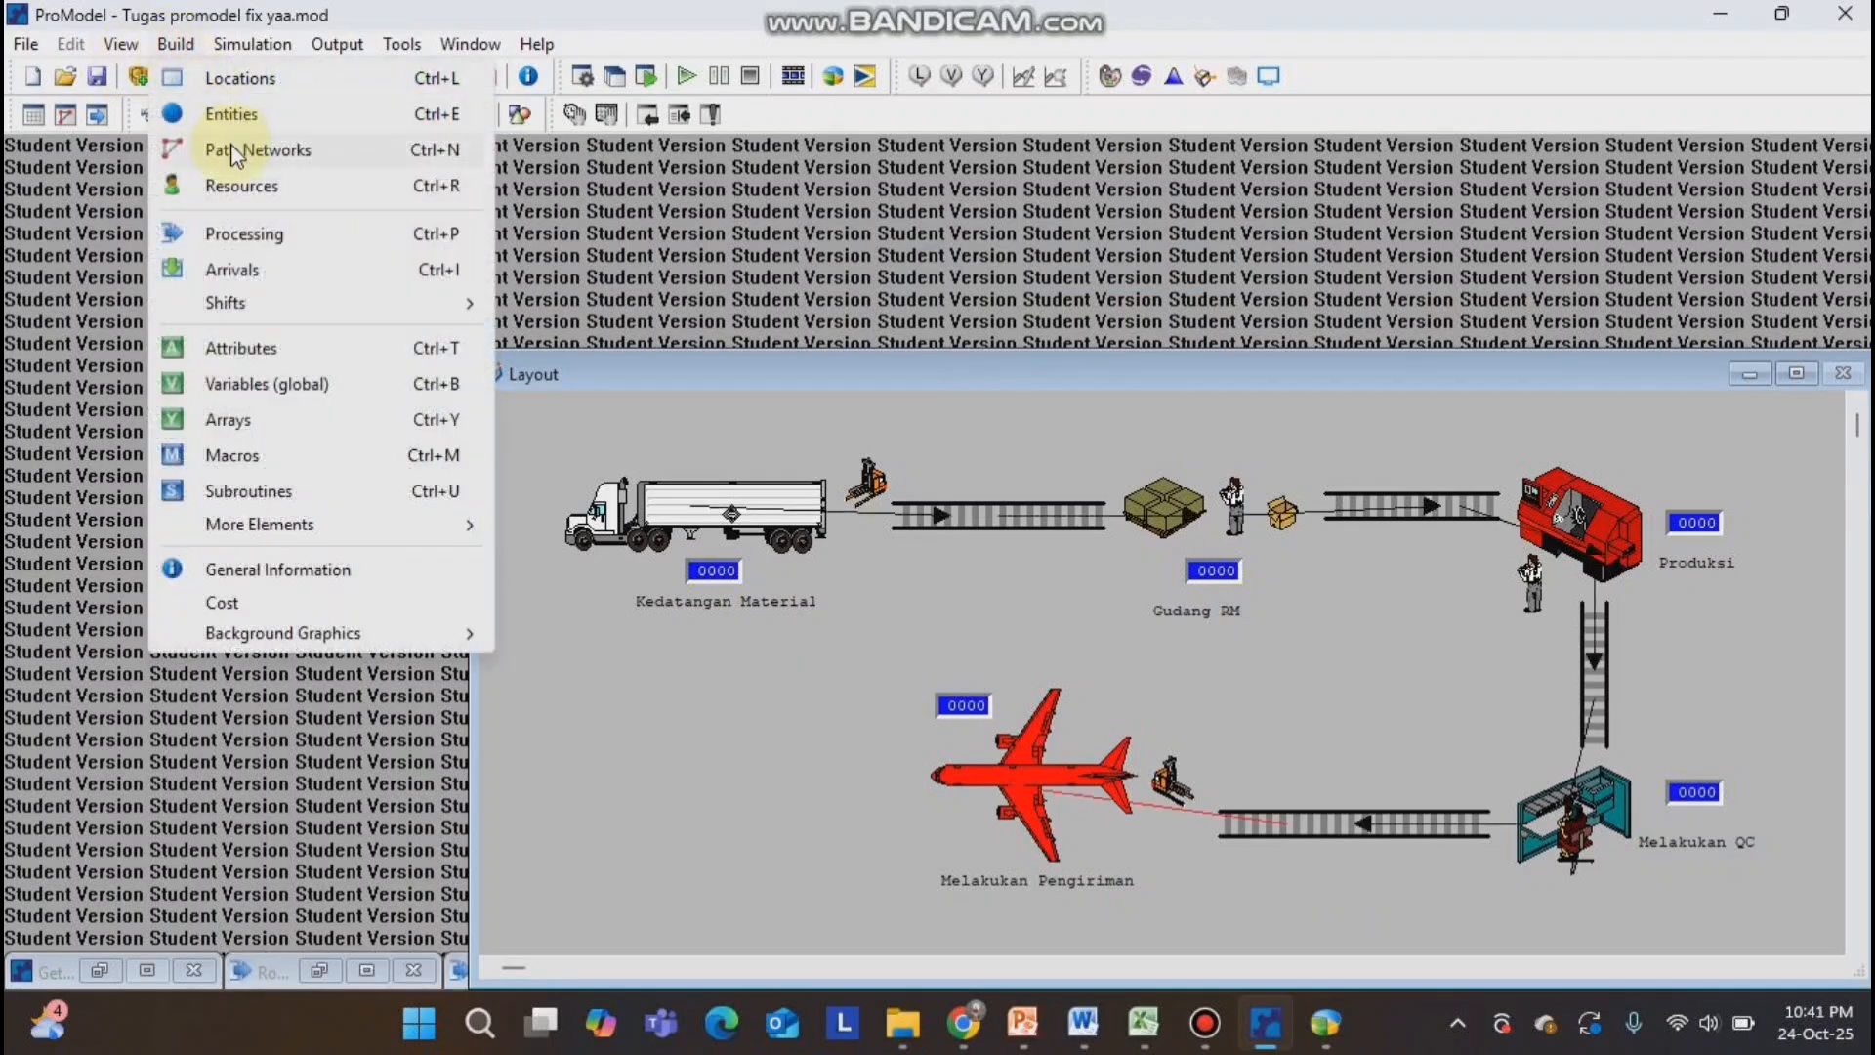
left_click(231, 86)
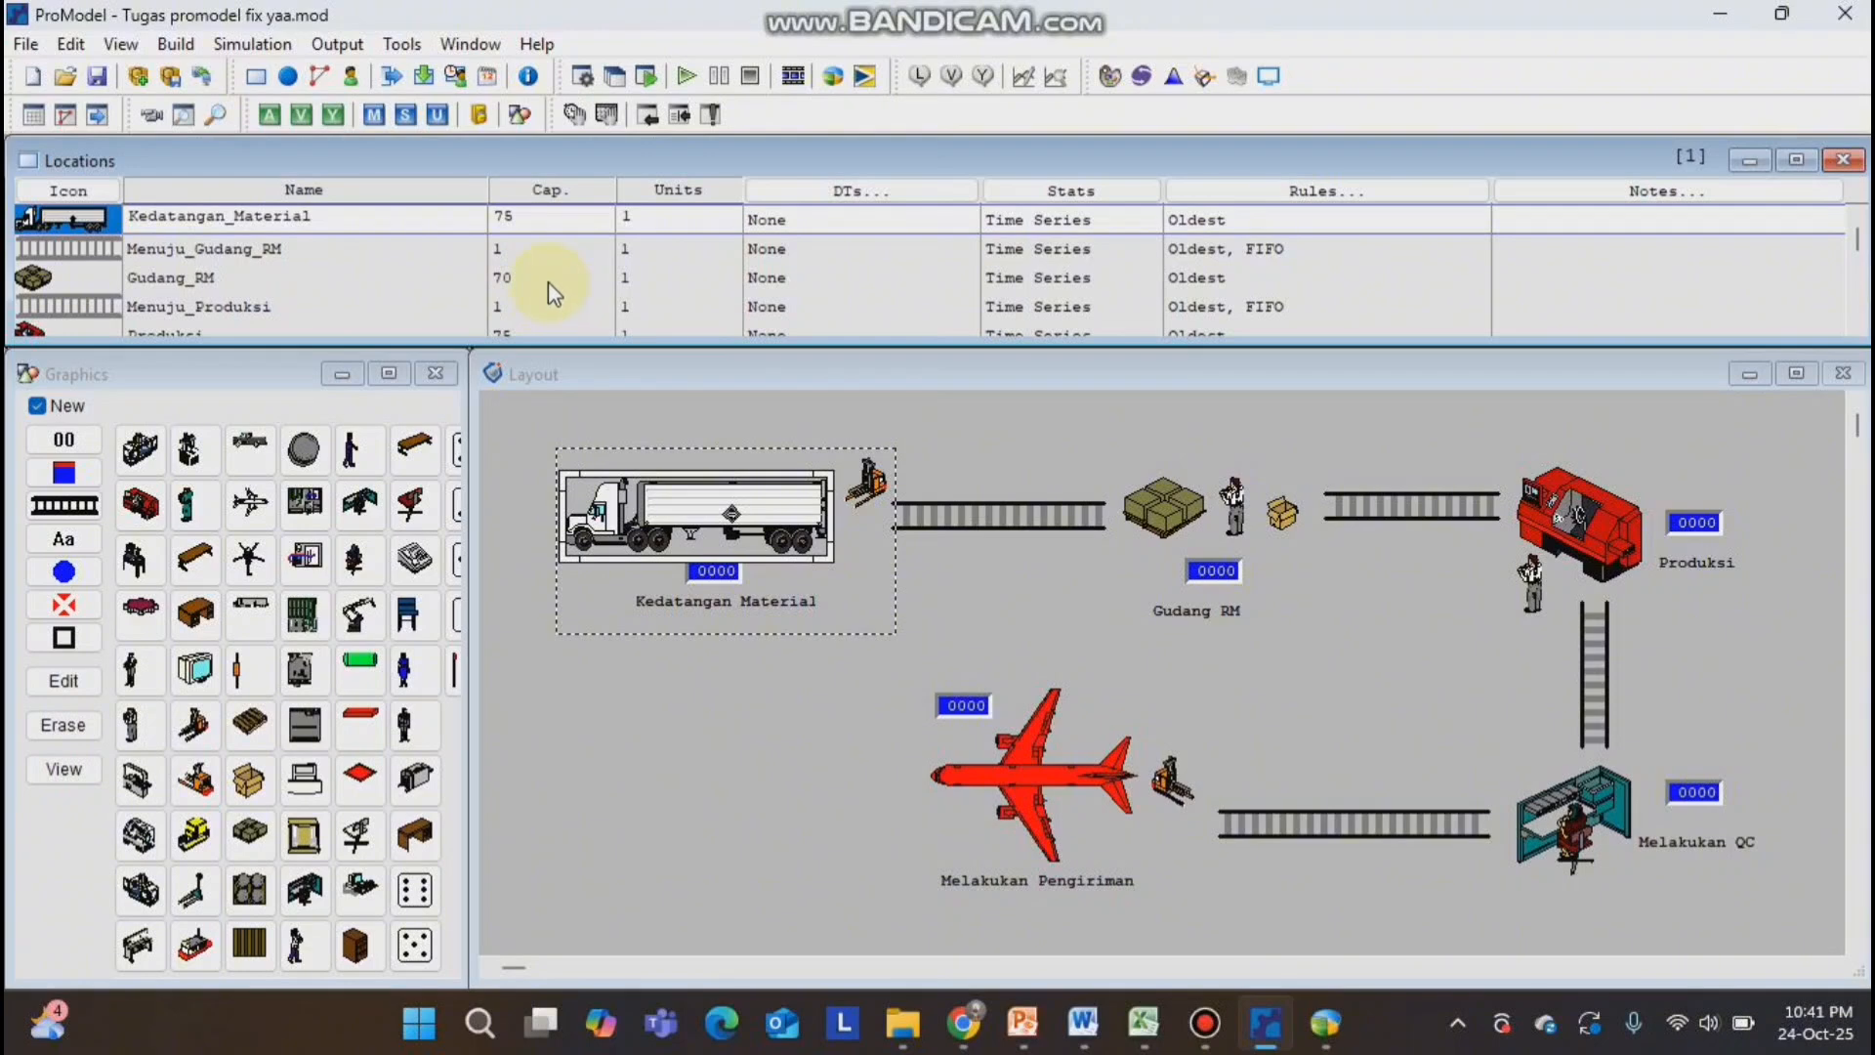
left_click(555, 215)
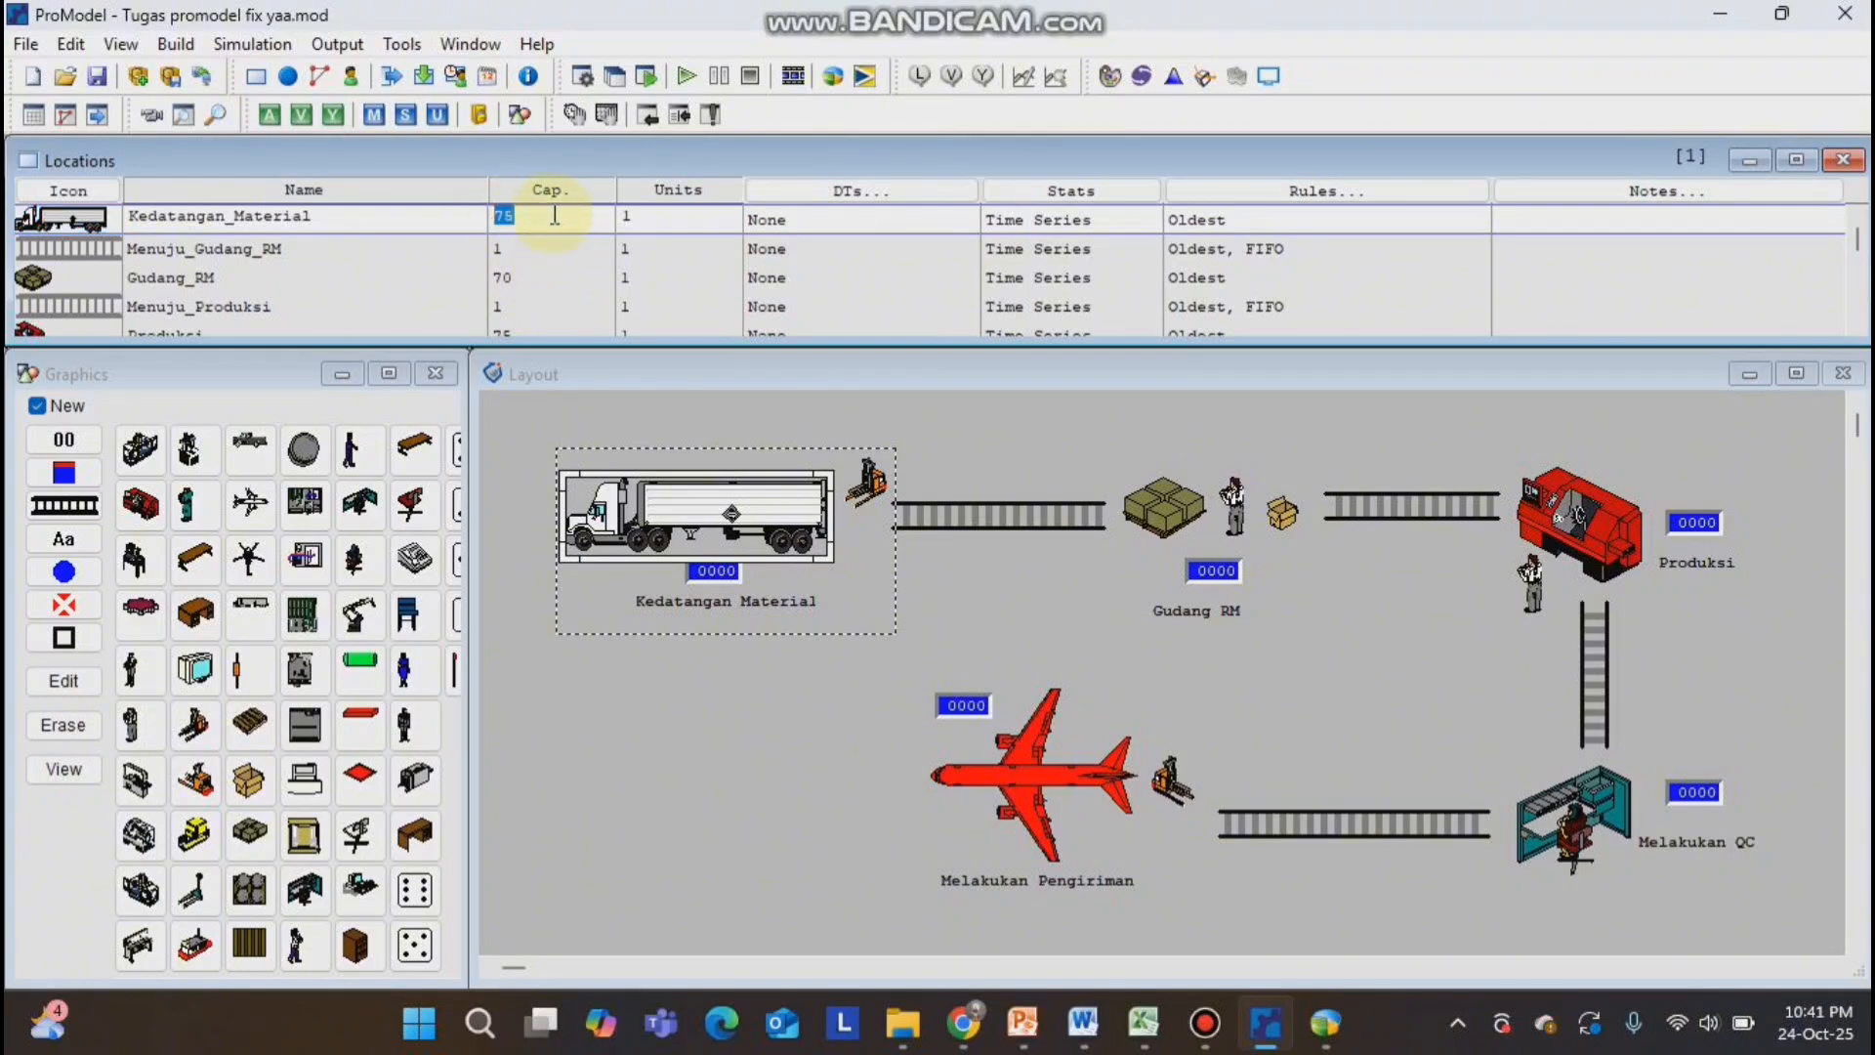
type("150")
left_click(521, 284)
type("150")
Set the location capacities to 250 for Produksi, 150 for Melakukan_QC and 300 for Melakukan_Pengiriman.
scroll(568, 307, "down", 2)
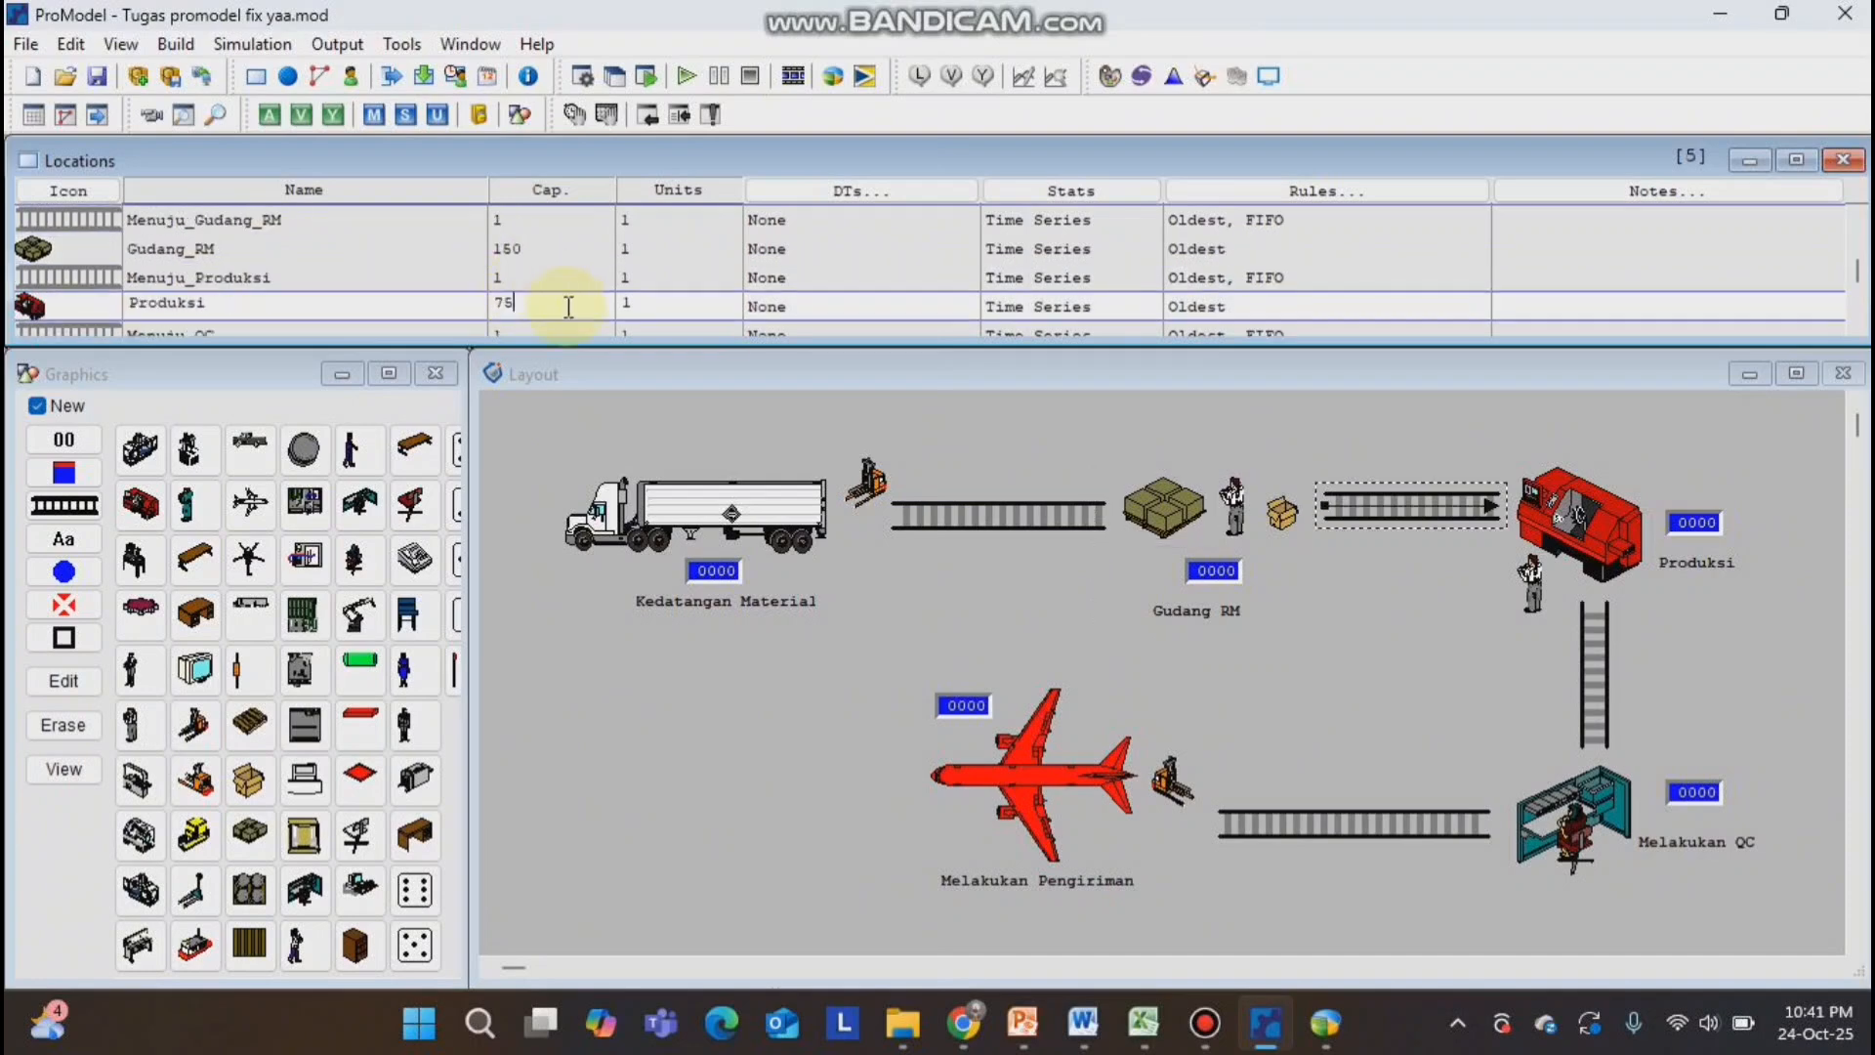
left_click_drag(569, 307, 496, 304)
type("250")
scroll(536, 303, "down", 2)
type("150")
scroll(524, 239, "down", 2)
type("300")
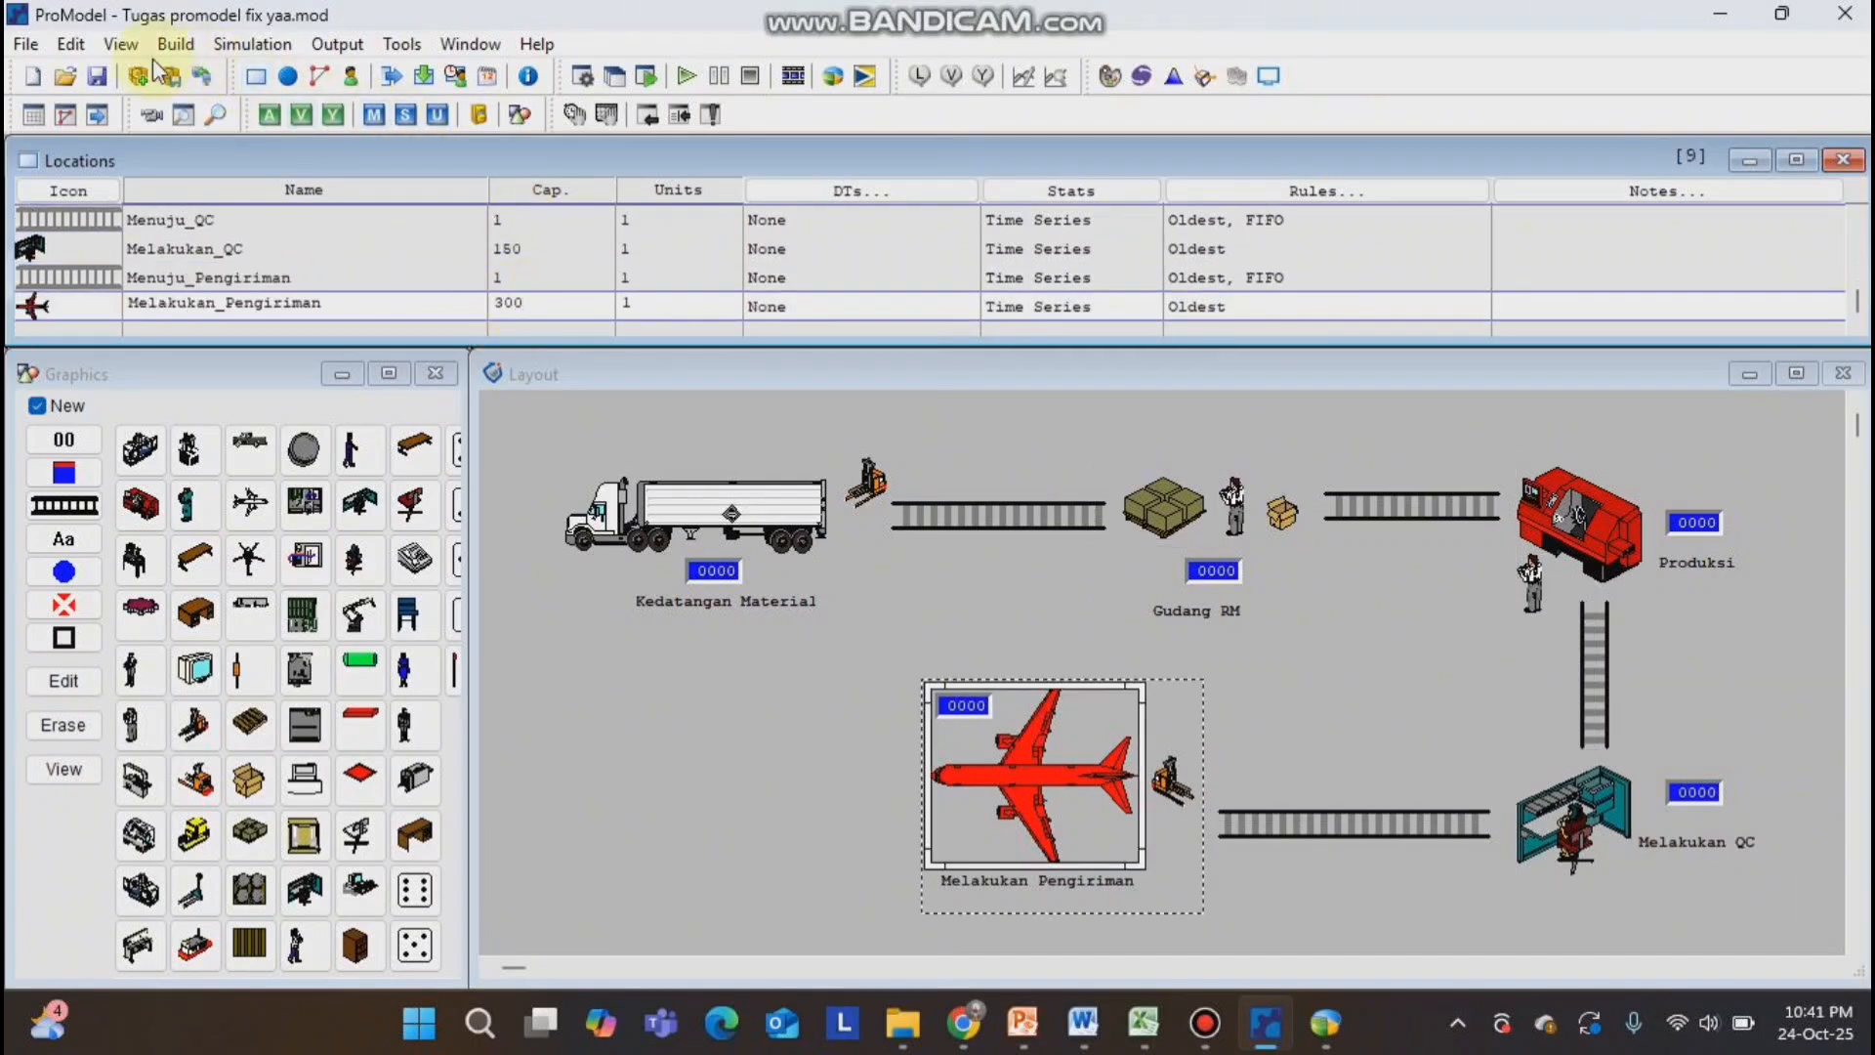
Rerun the simulation with the new capacities, adjusting the animation speed, and review the Scoreboard's average time in system and in operation.
left_click(256, 43)
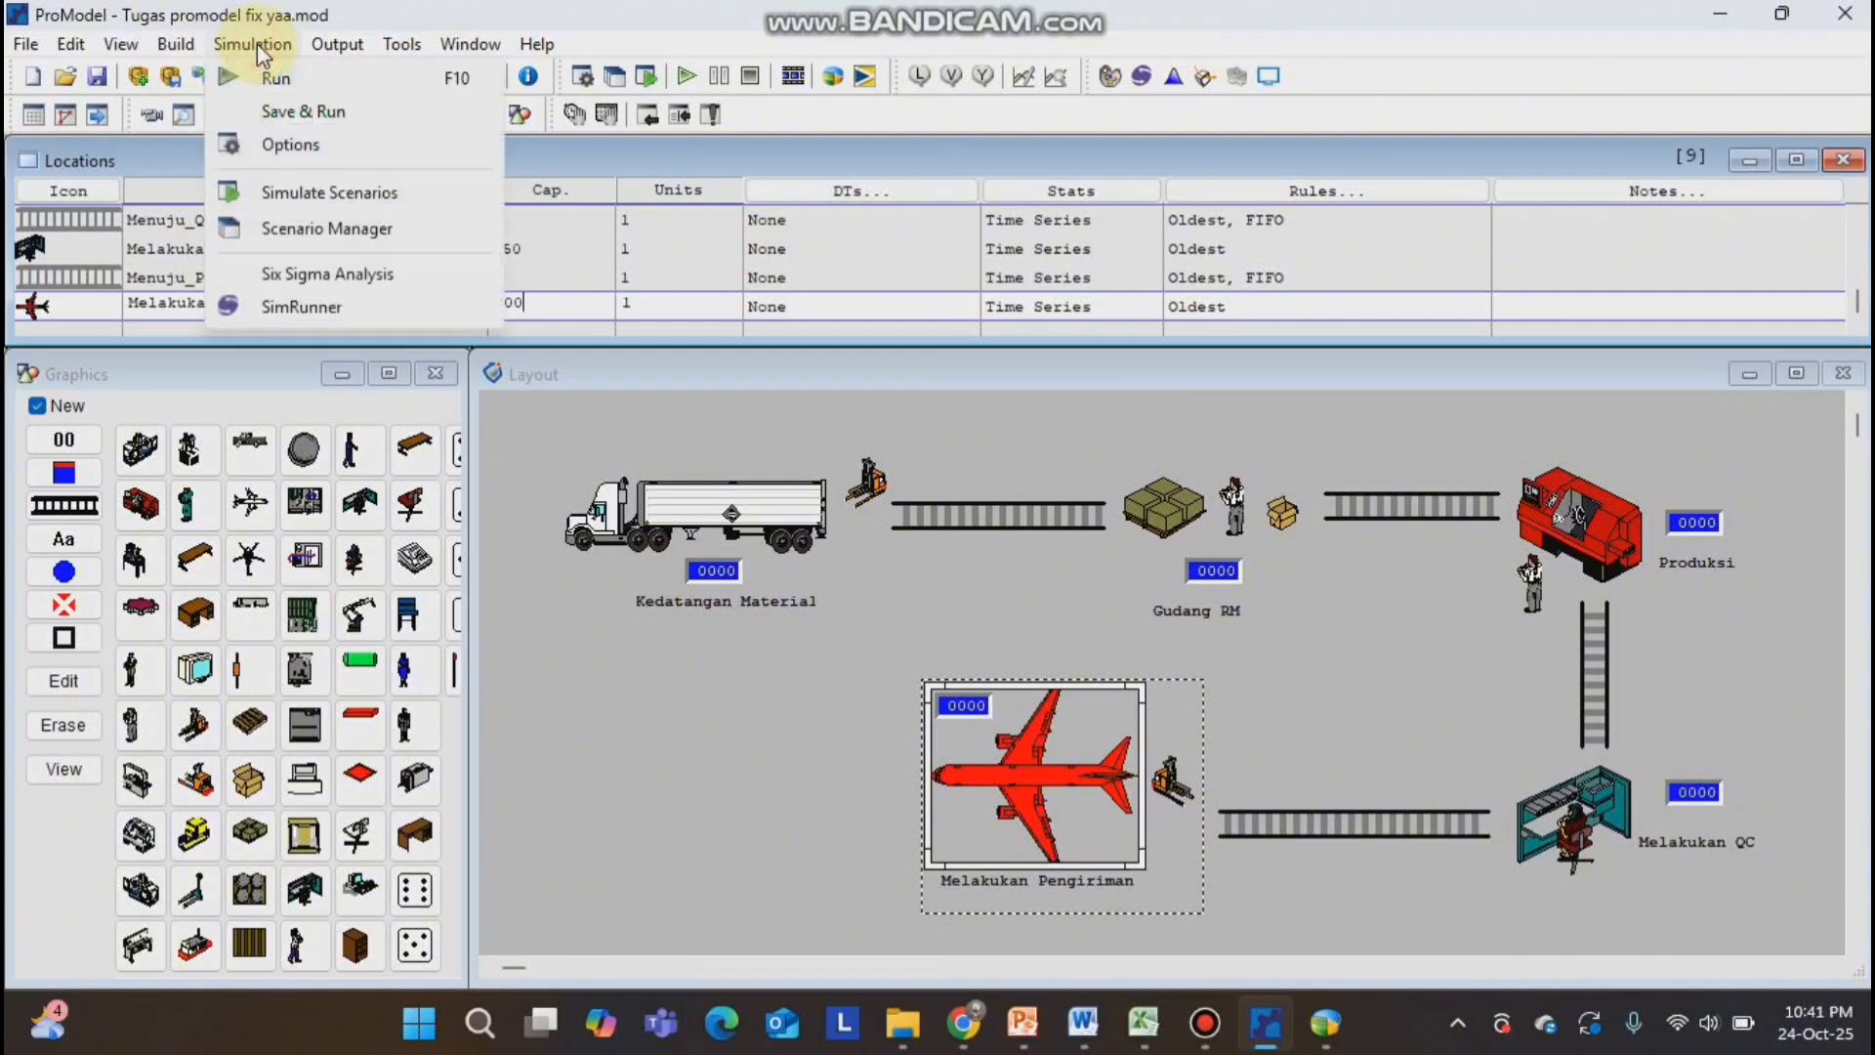
left_click(264, 76)
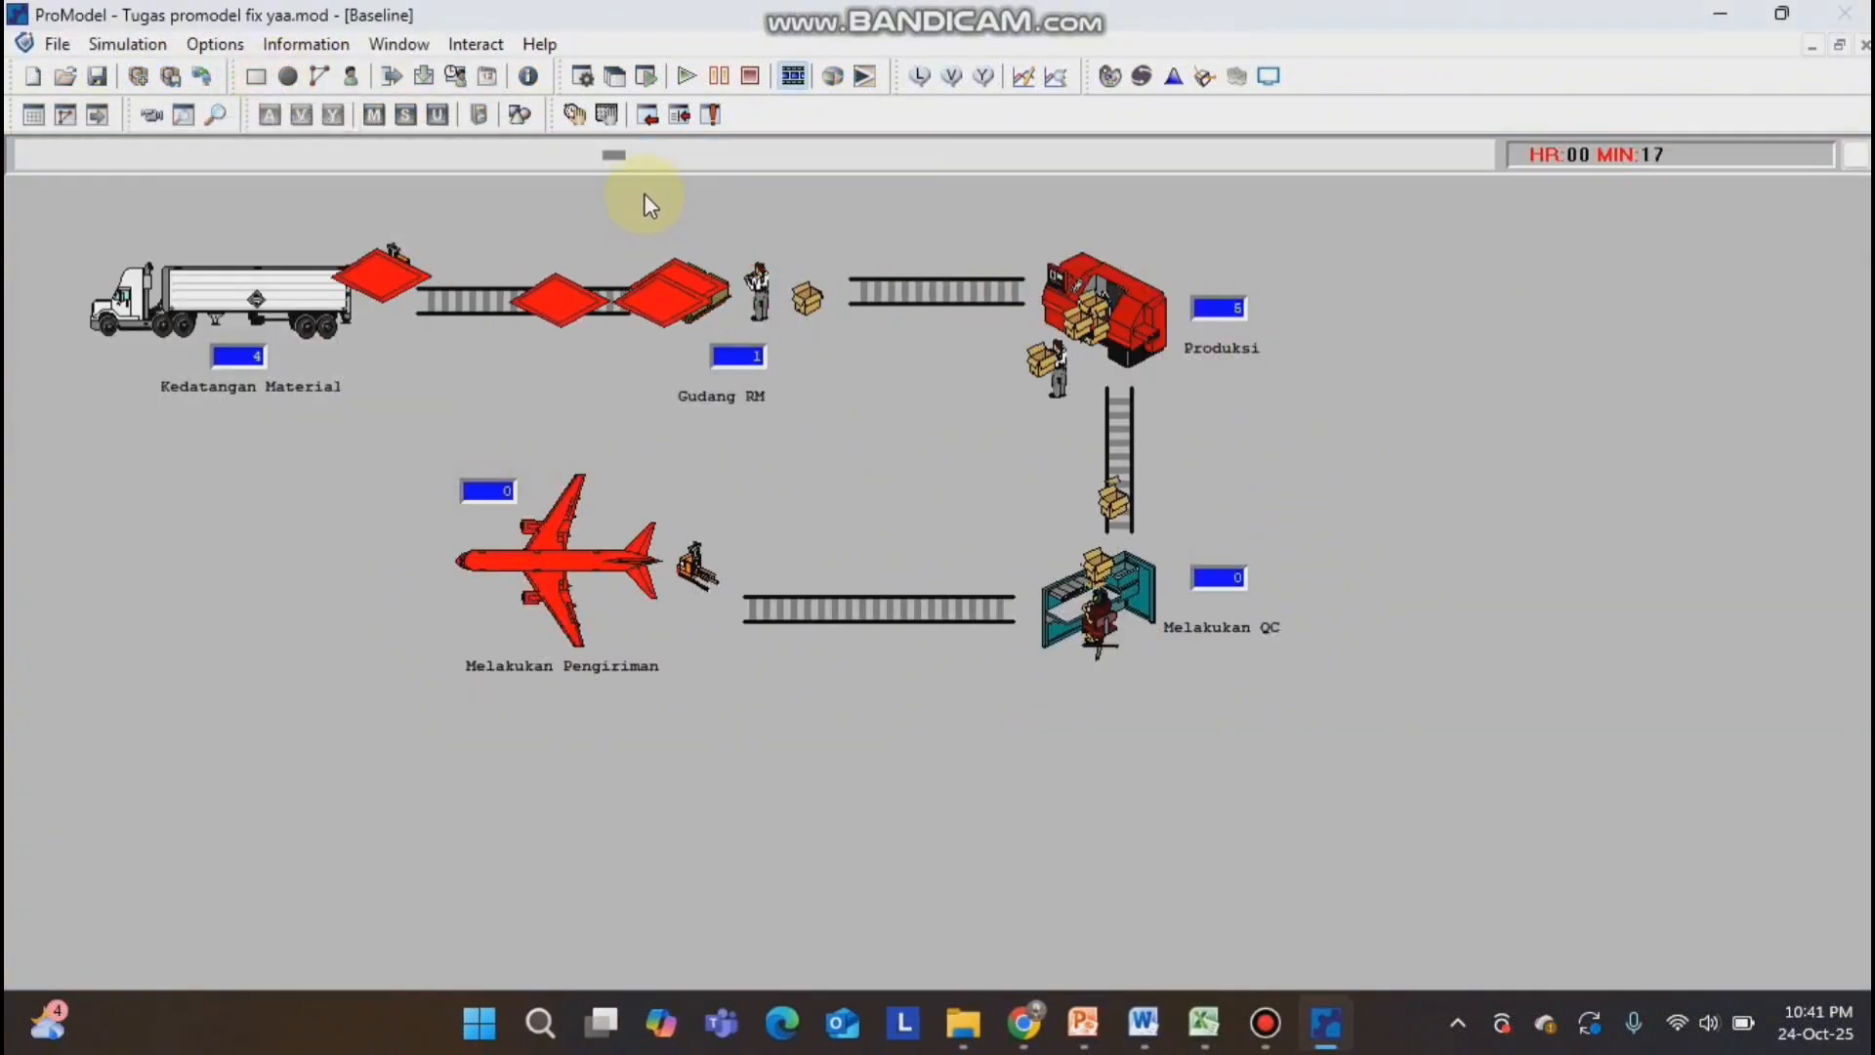
left_click(618, 157)
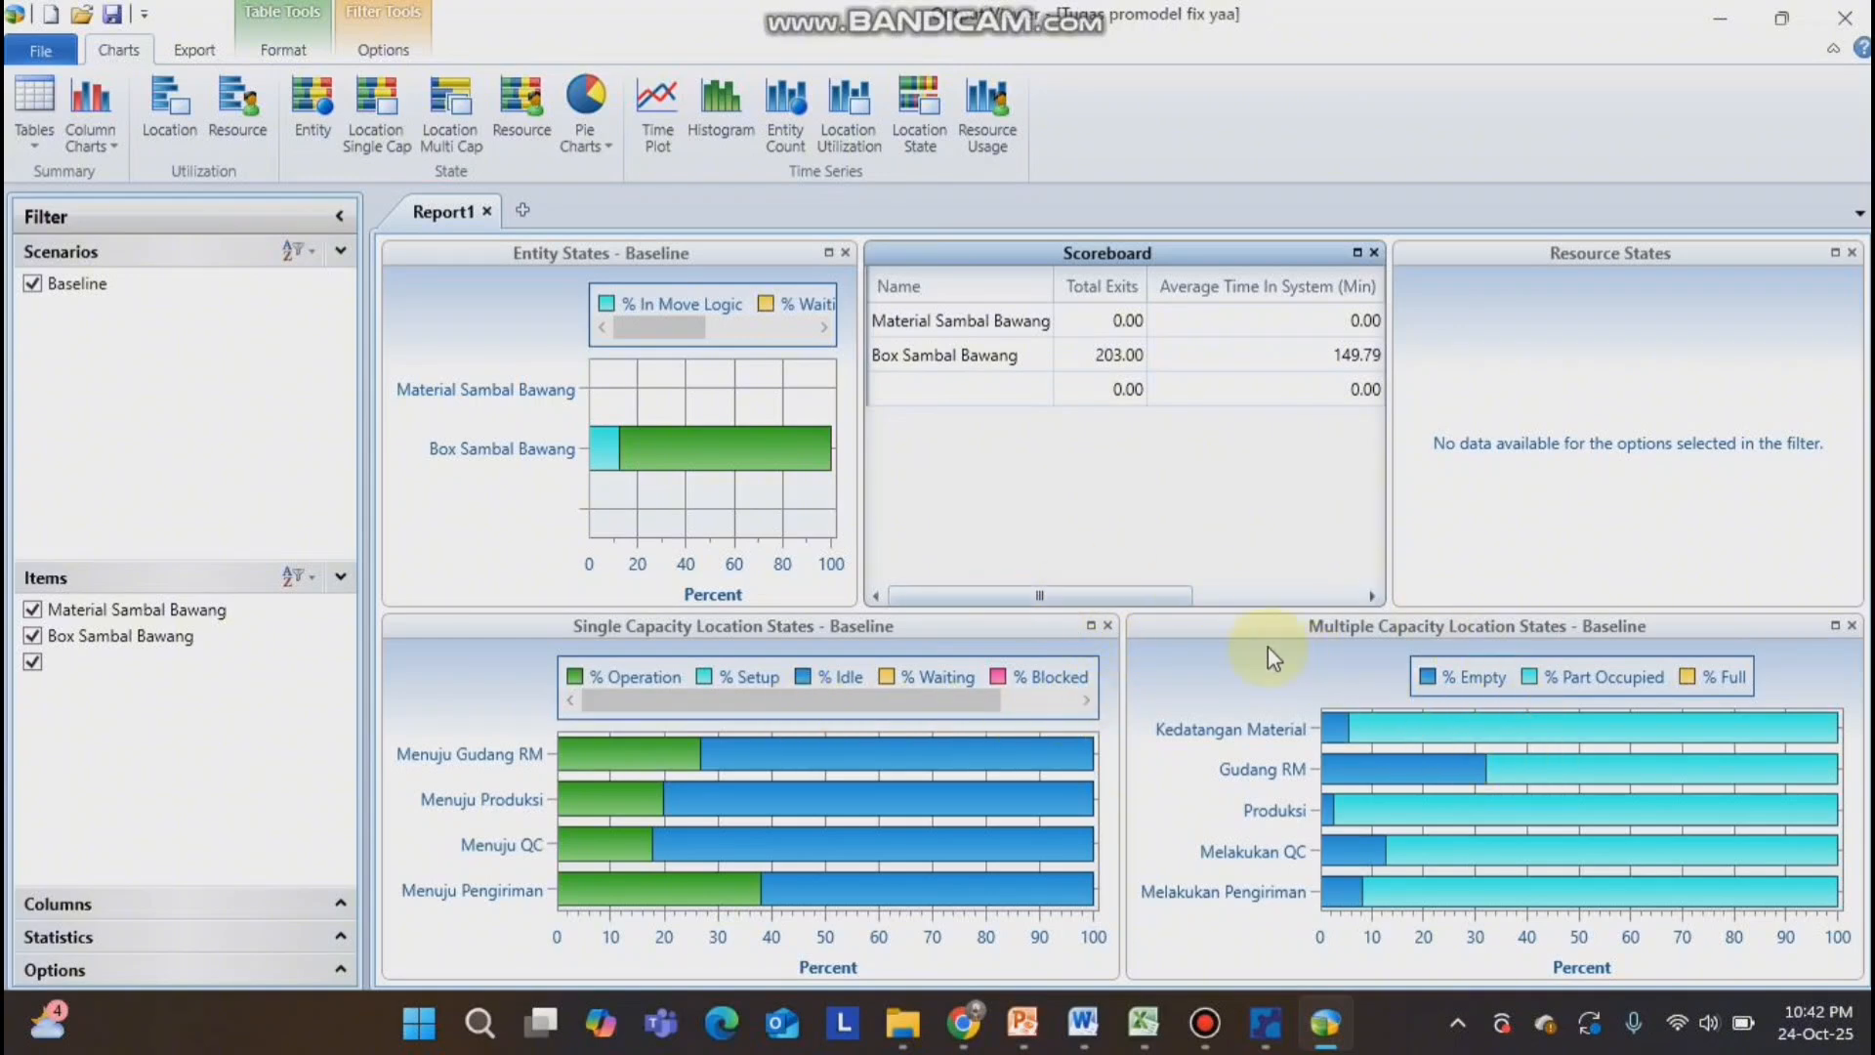
left_click(1094, 596)
left_click_drag(1093, 595, 1289, 595)
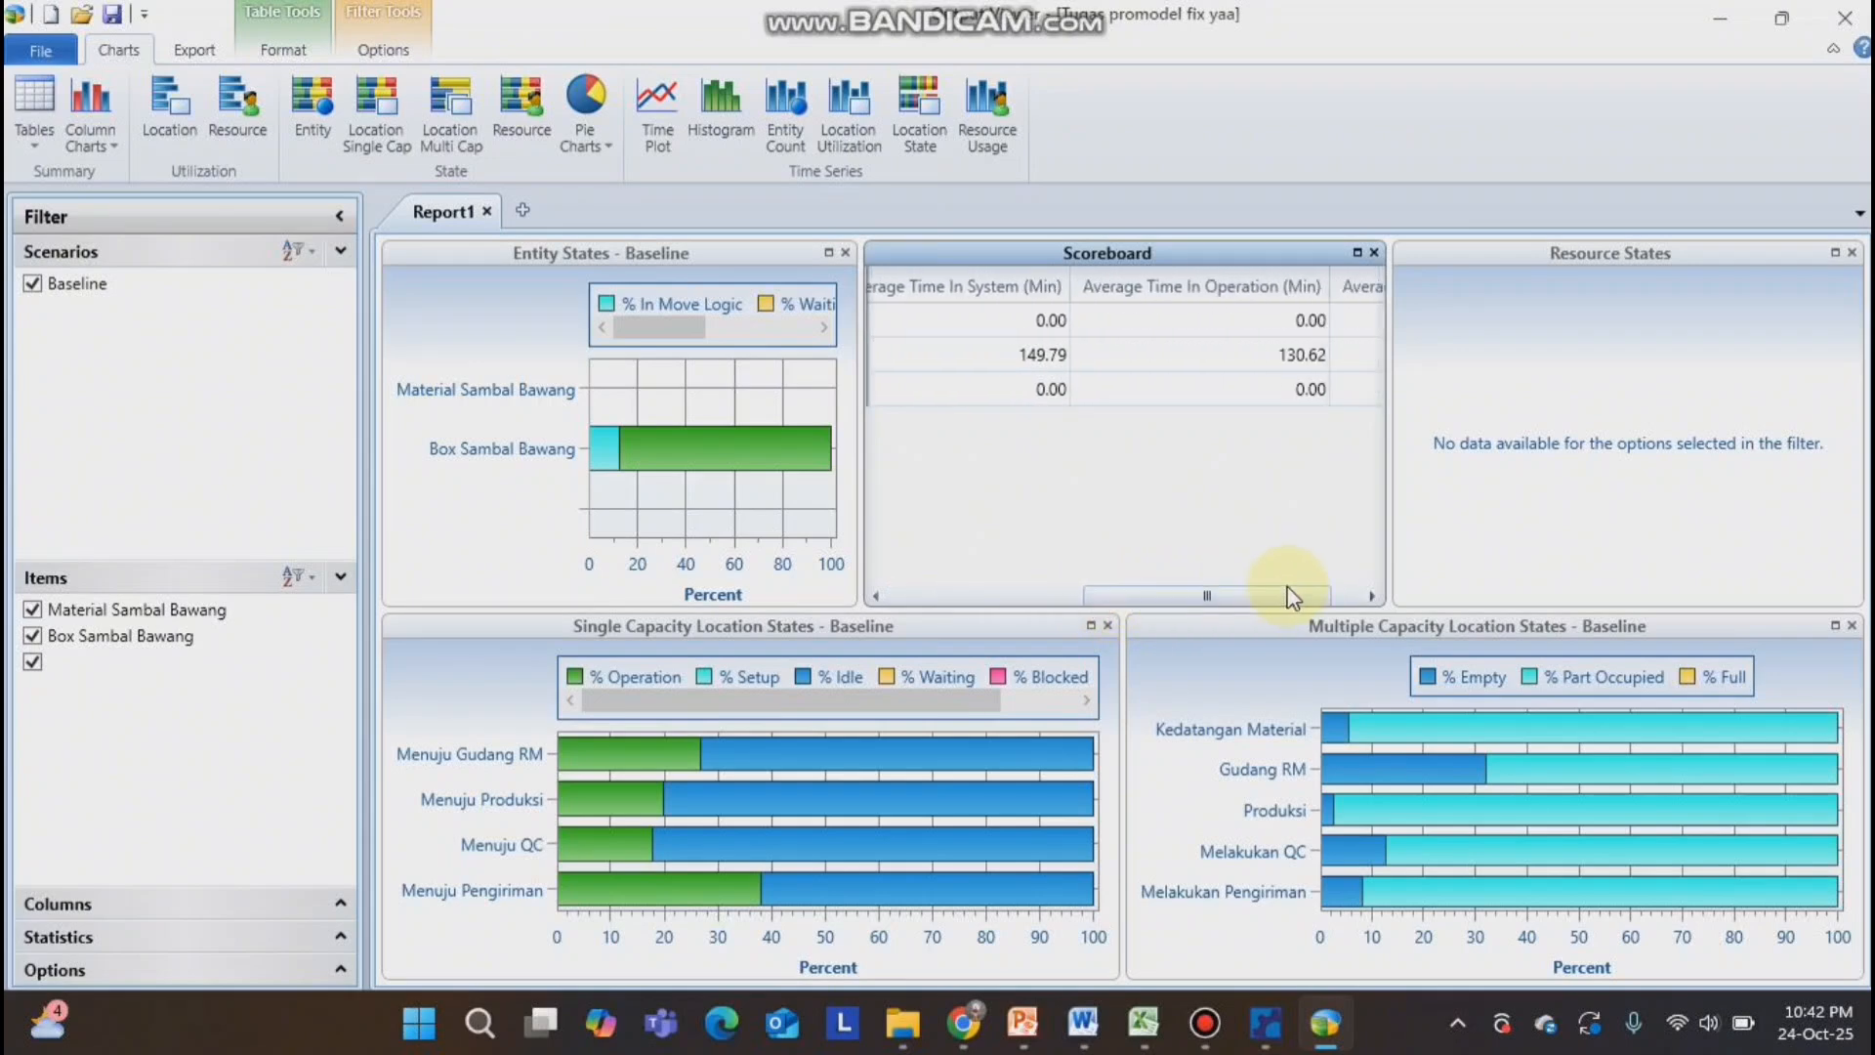